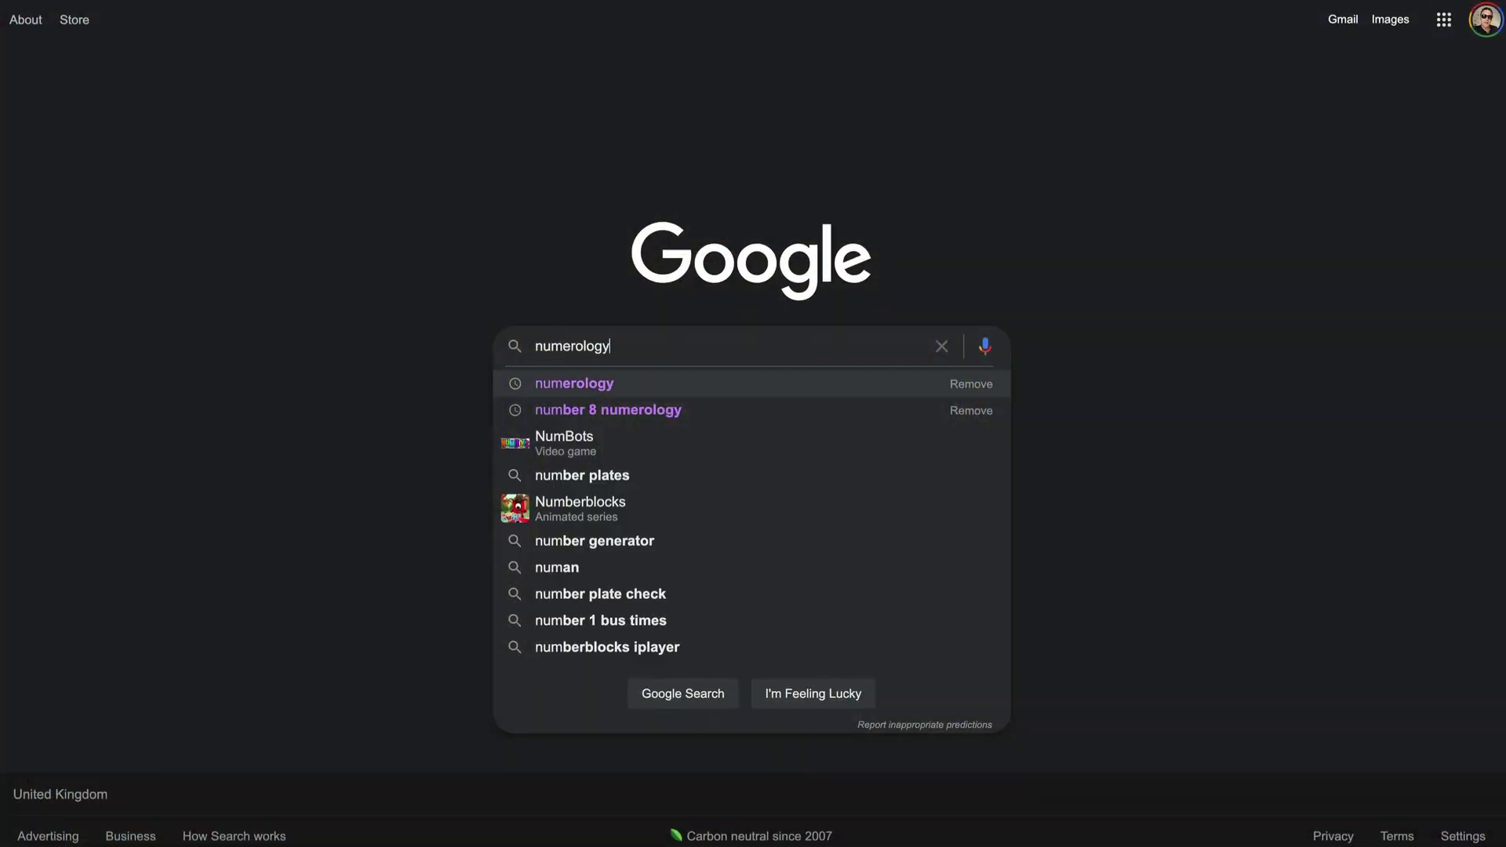
Step: Search Google for 'numerology numbers for business' and scroll the results
{"action": "type", "text": "numbers for"}
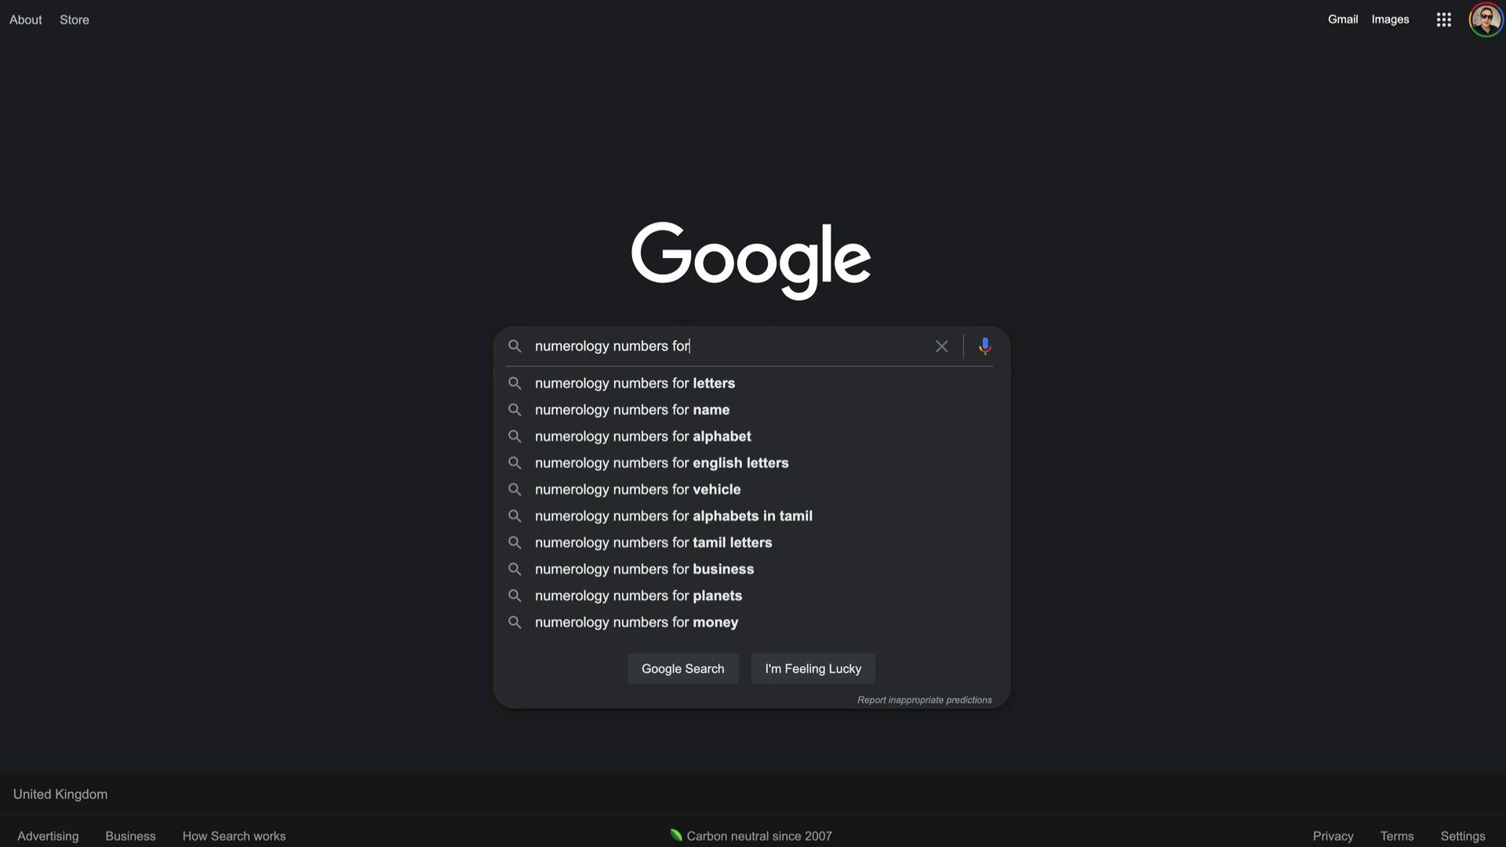
{"action": "key", "text": "Down"}
{"action": "key", "text": "Down"}
{"action": "key", "text": "Down"}
{"action": "key", "text": "Down"}
{"action": "key", "text": "Down"}
{"action": "key", "text": "Down"}
{"action": "key", "text": "Down"}
{"action": "key", "text": "Down"}
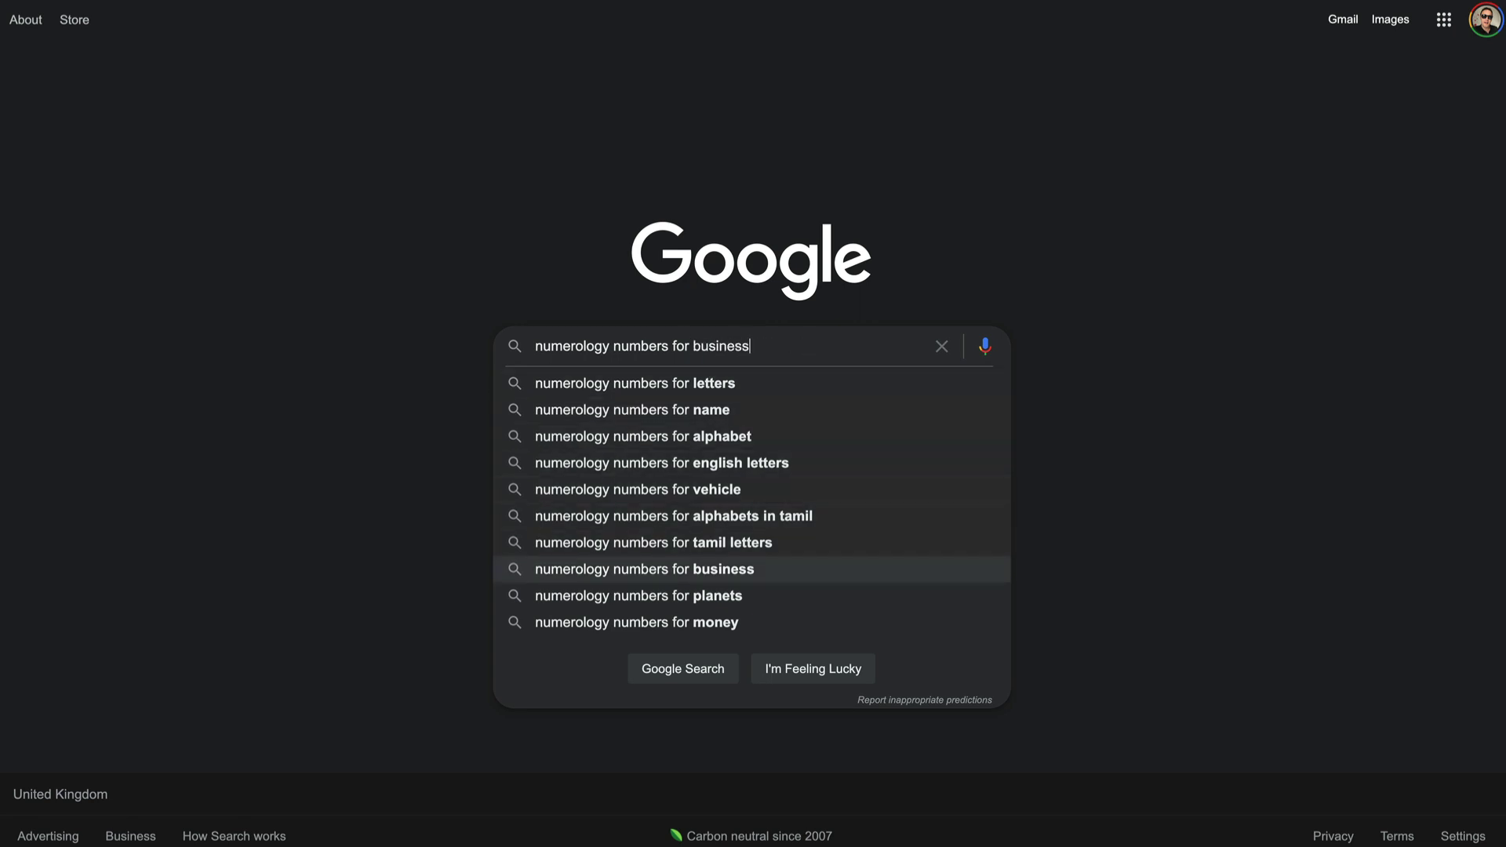
{"action": "key", "text": "Return"}
{"action": "scroll", "coordinate": [336, 211], "scroll_direction": "down", "scroll_amount": 2}
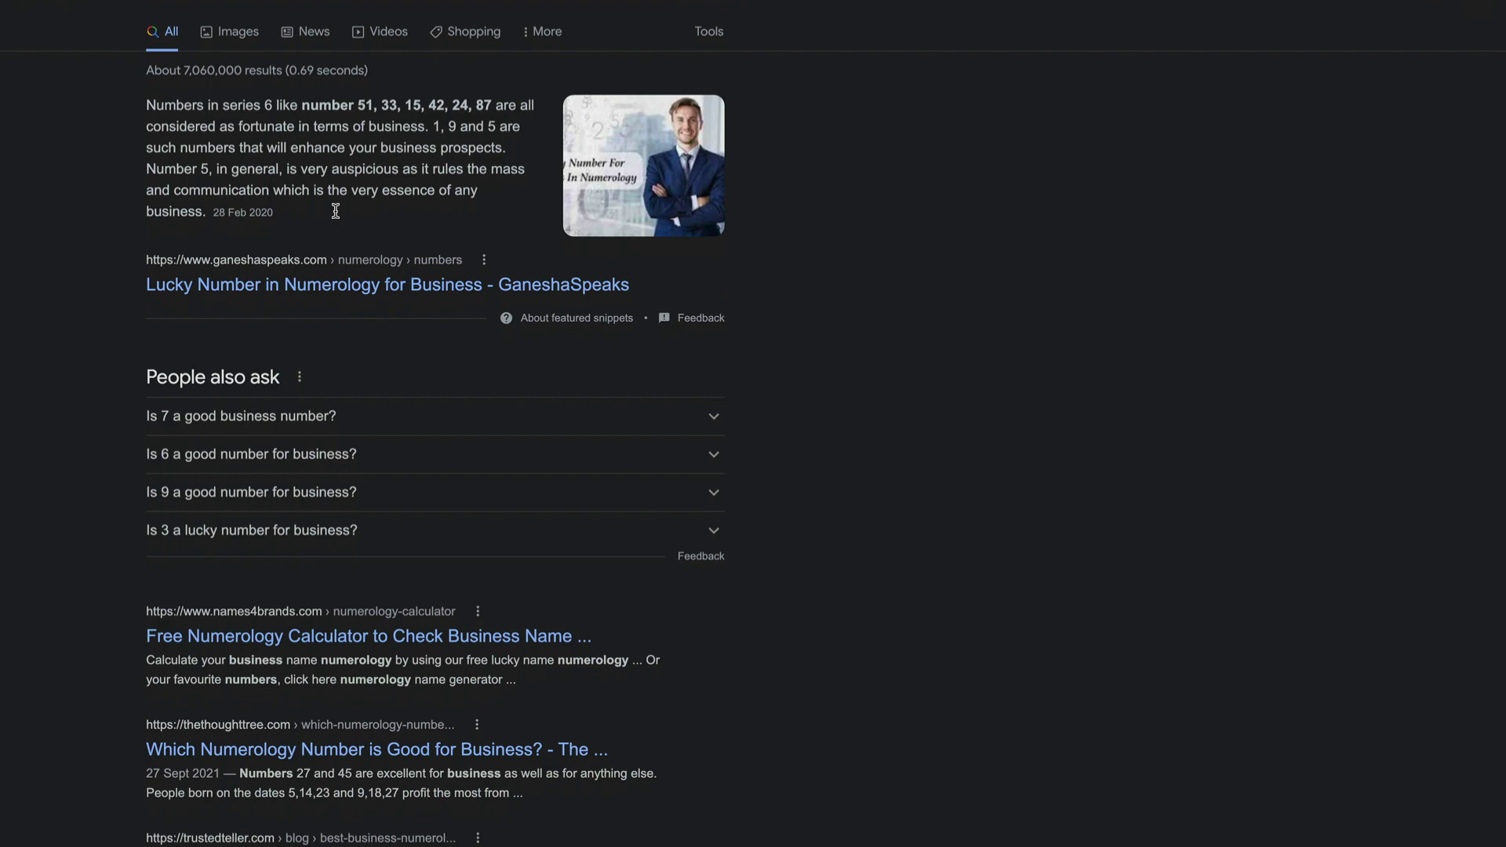
{"action": "scroll", "coordinate": [336, 211], "scroll_direction": "down", "scroll_amount": 2}
Step: Expand 'Is 7 a good business number?', skim the thethoughttree.com article, and return to results
{"action": "left_click", "coordinate": [498, 339]}
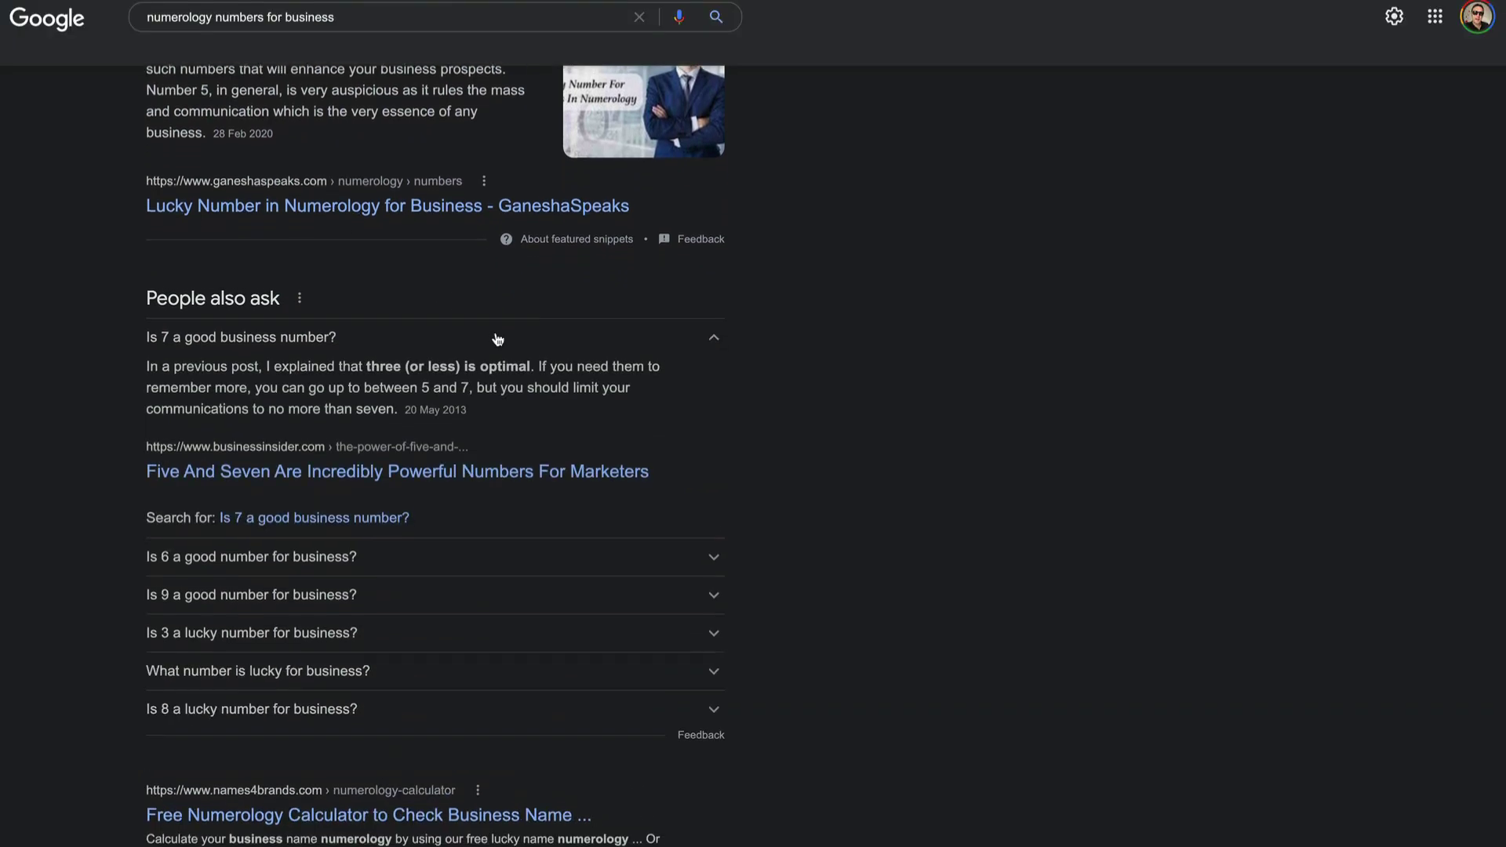
{"action": "scroll", "coordinate": [498, 339], "scroll_direction": "down", "scroll_amount": 6}
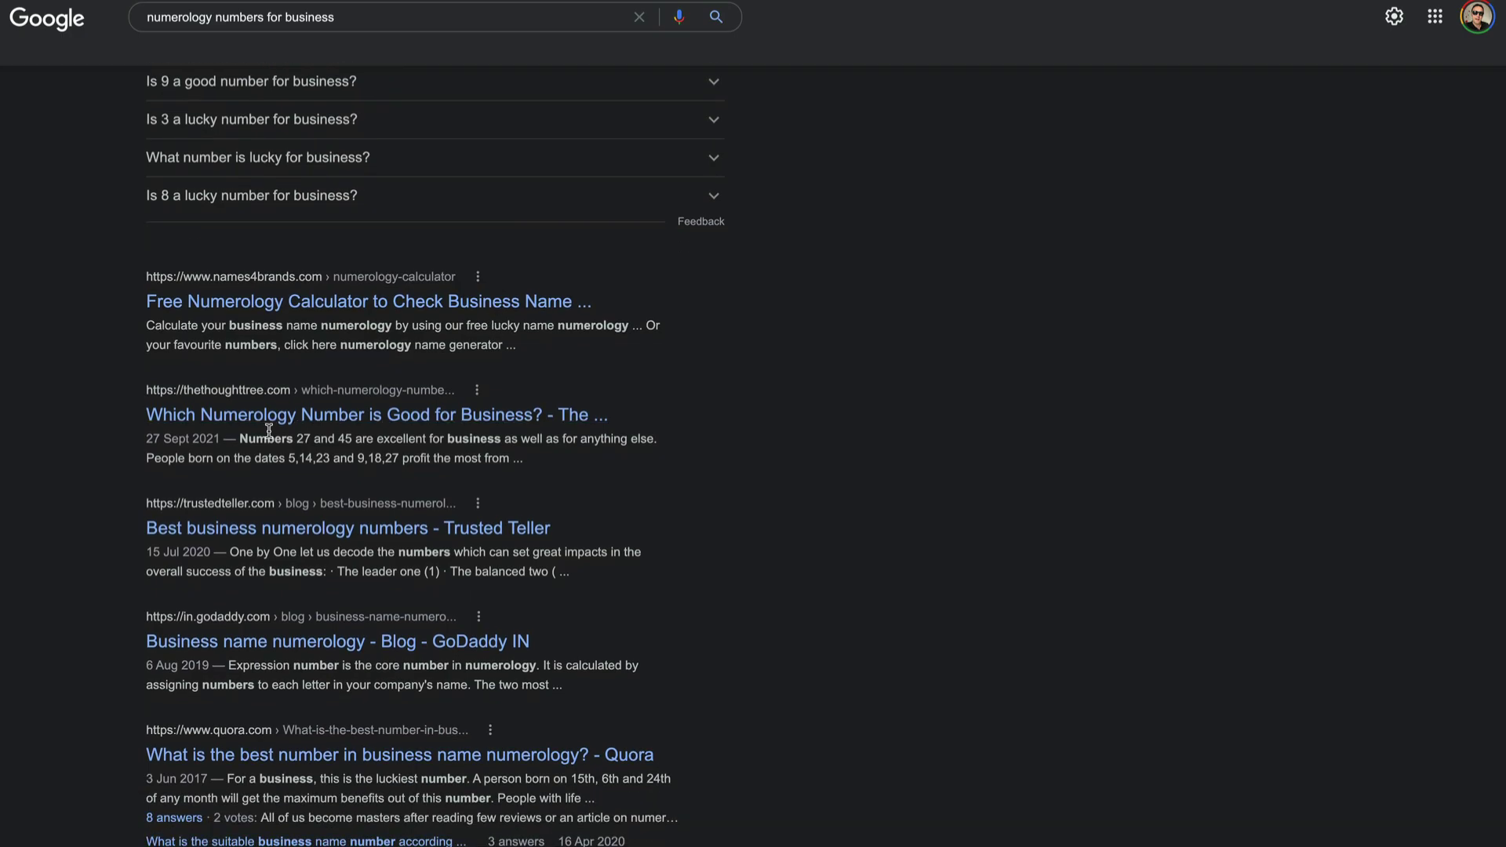
{"action": "left_click", "coordinate": [336, 439]}
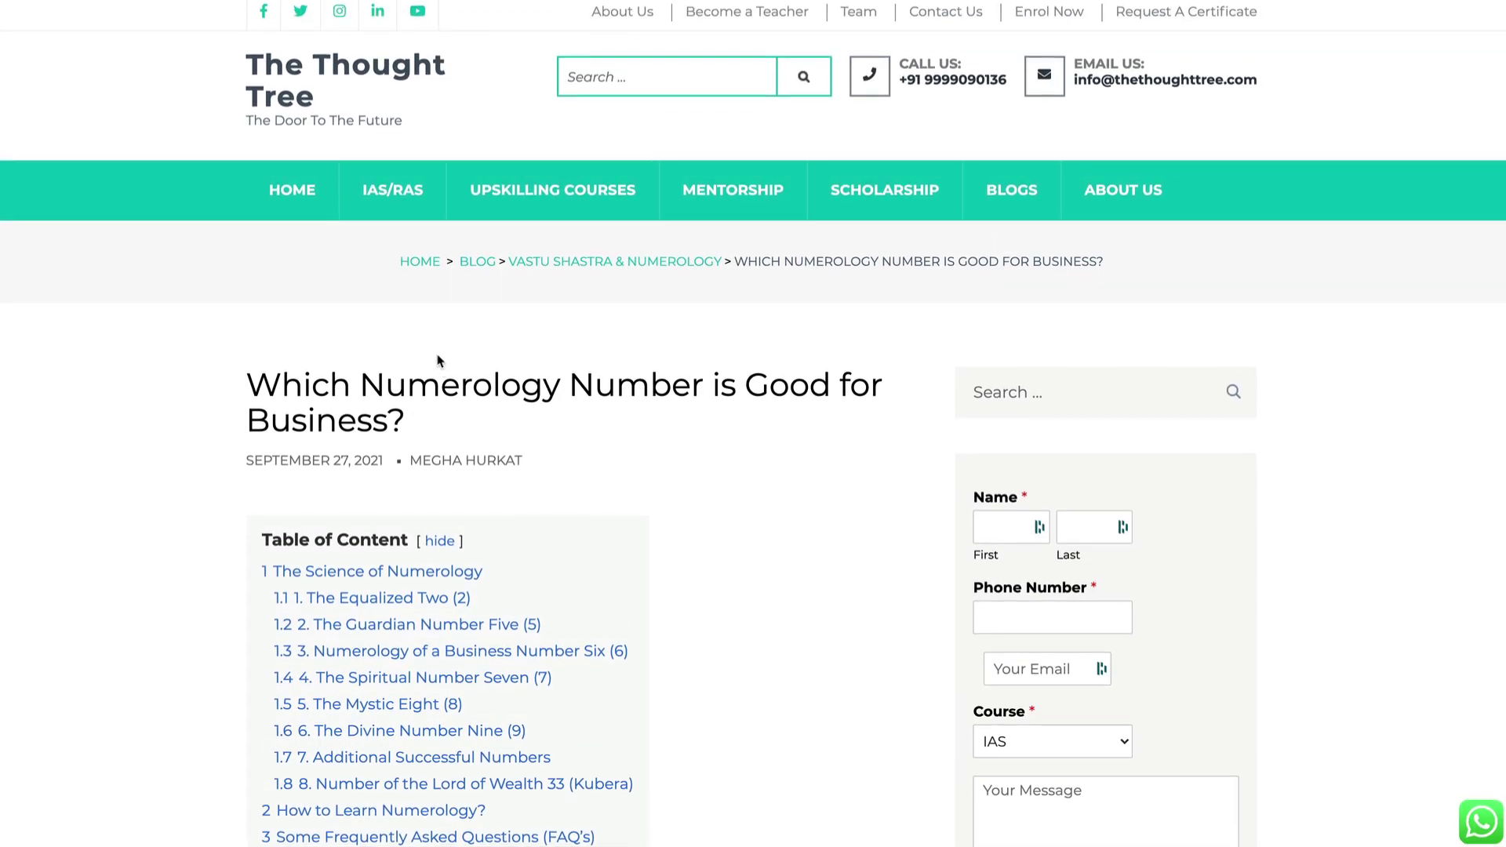
{"action": "key", "text": "alt+Left"}
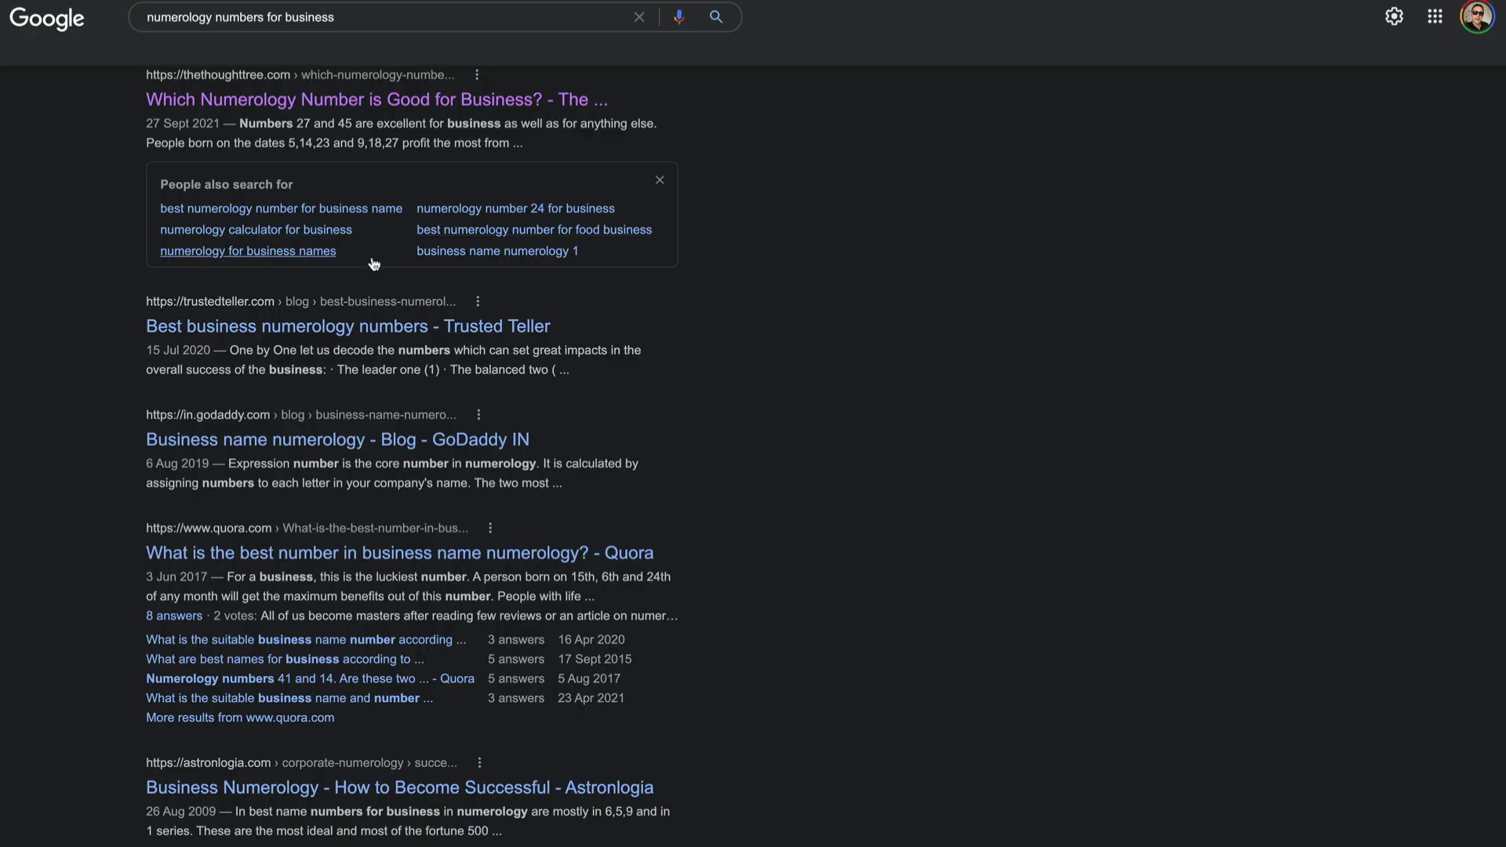
{"action": "scroll", "coordinate": [380, 256], "scroll_direction": "down", "scroll_amount": 8}
{"action": "scroll", "coordinate": [380, 255], "scroll_direction": "down", "scroll_amount": 3}
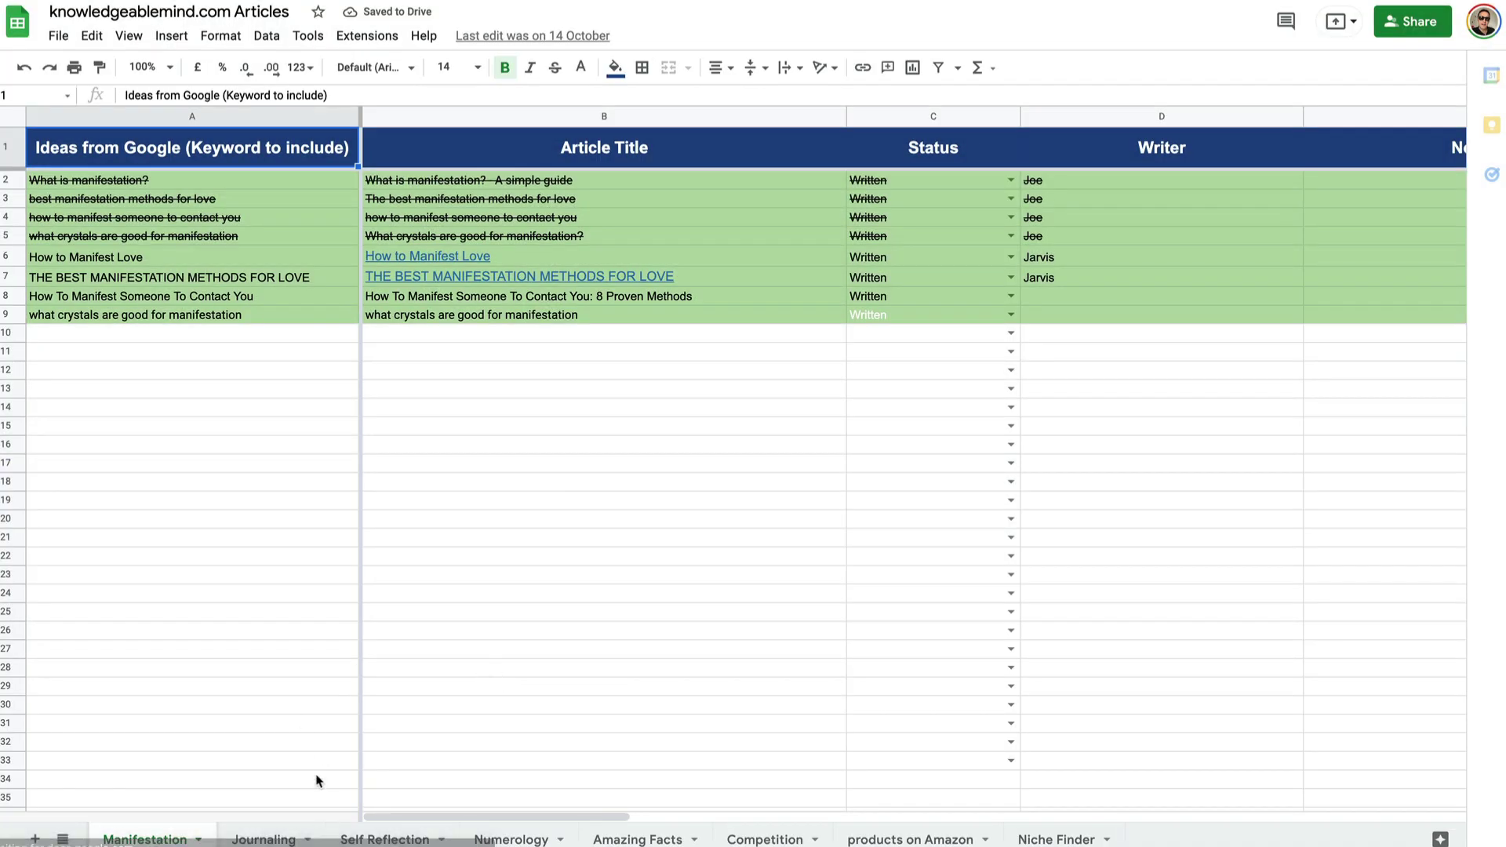
Step: Switch to the Numerology sheet of the Articles spreadsheet
{"action": "key", "text": "ctrl+shift+Page_Down"}
{"action": "key", "text": "ctrl+shift+Page_Down"}
{"action": "key", "text": "ctrl+shift+Page_Down"}
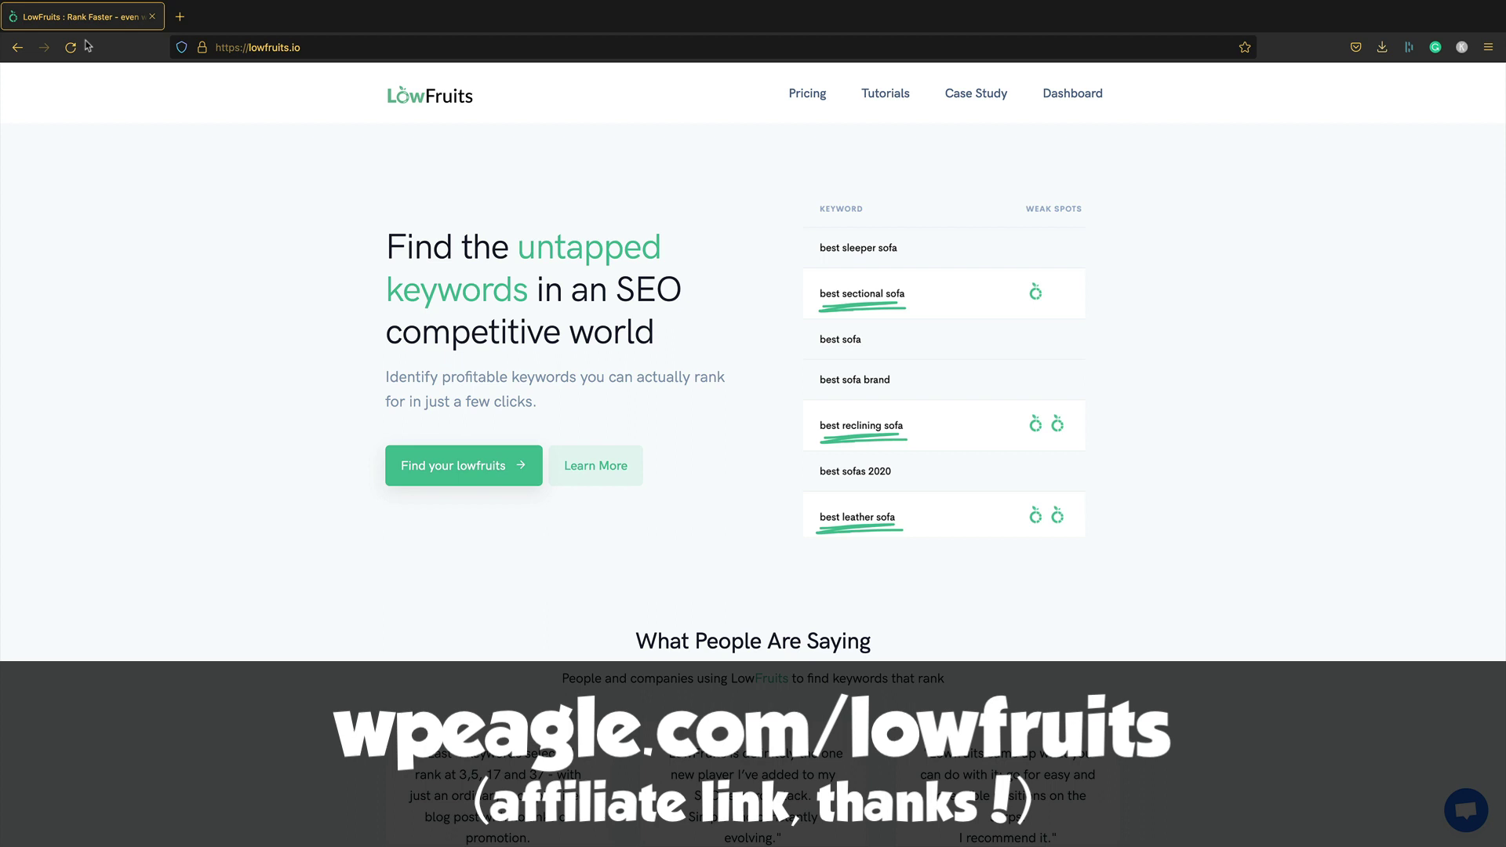
Step: Start a new Get Keyword Ideas search from the LowFruits dashboard
{"action": "left_click", "coordinate": [1078, 93]}
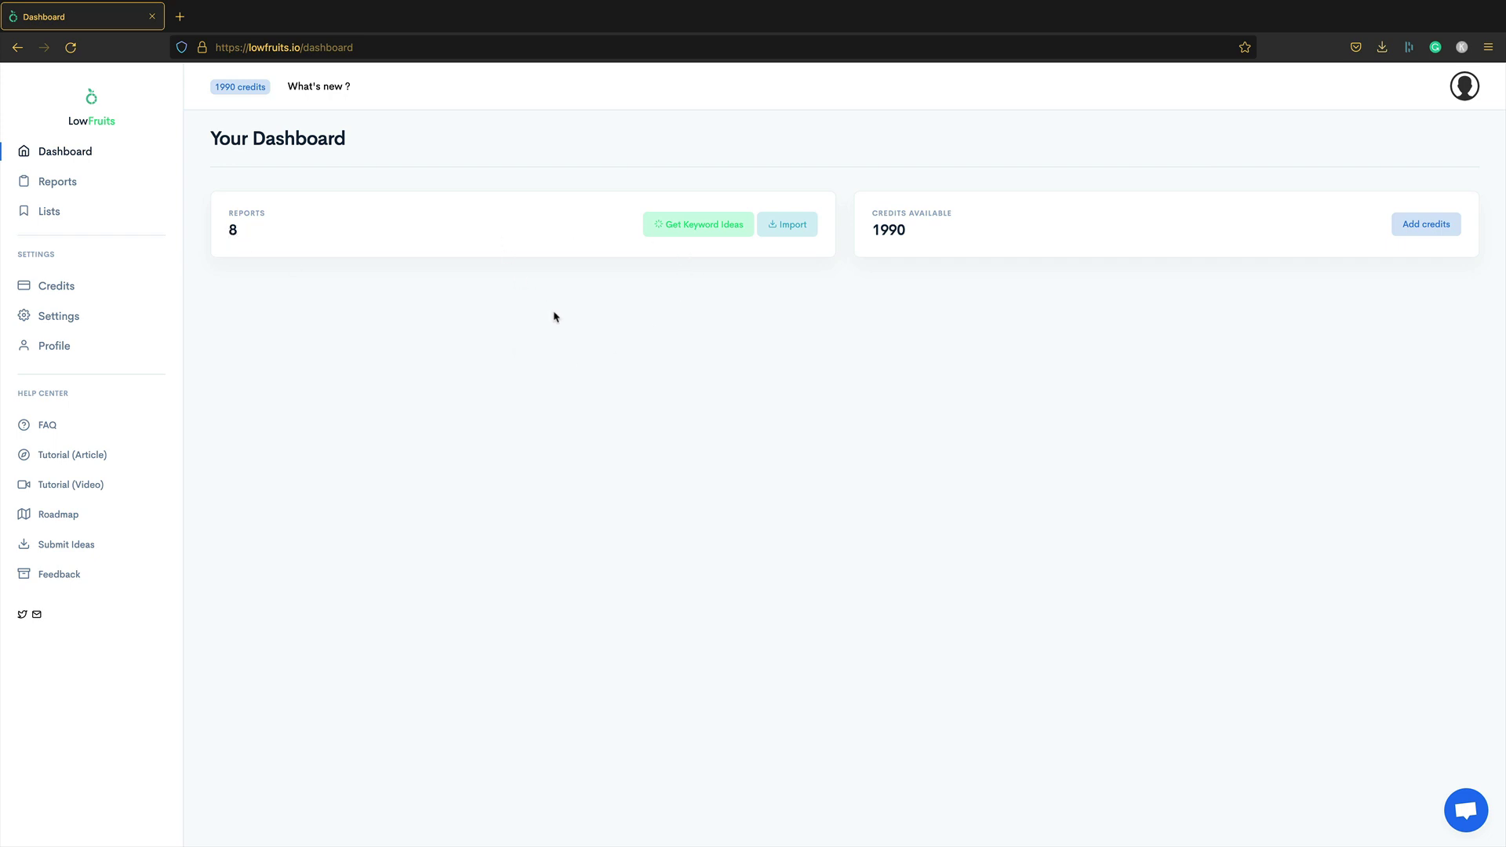
{"action": "left_click", "coordinate": [723, 227]}
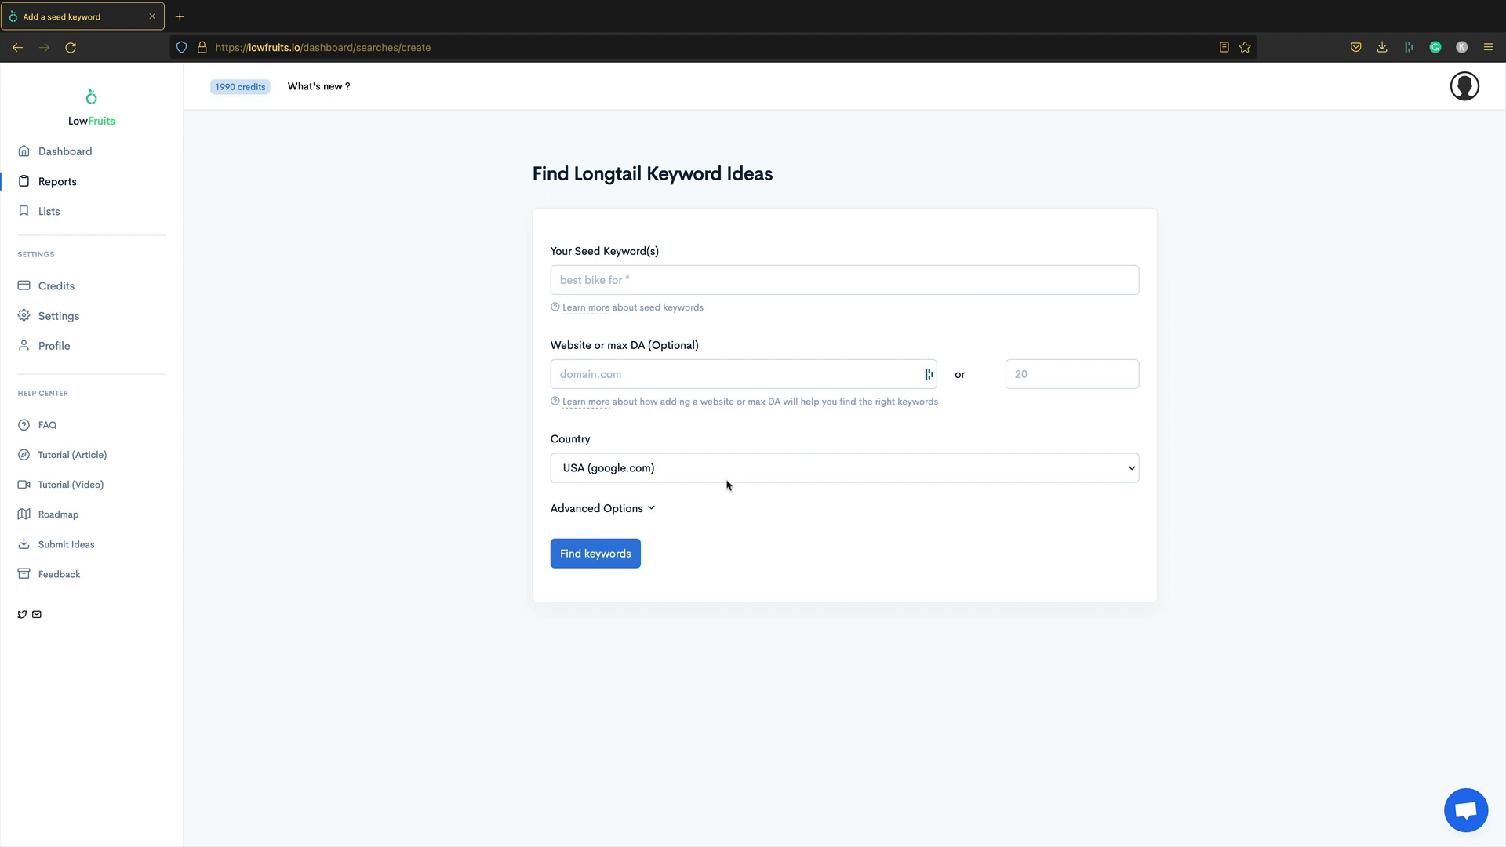
Step: Enter 'numerology' as the seed keyword
{"action": "left_click", "coordinate": [647, 276]}
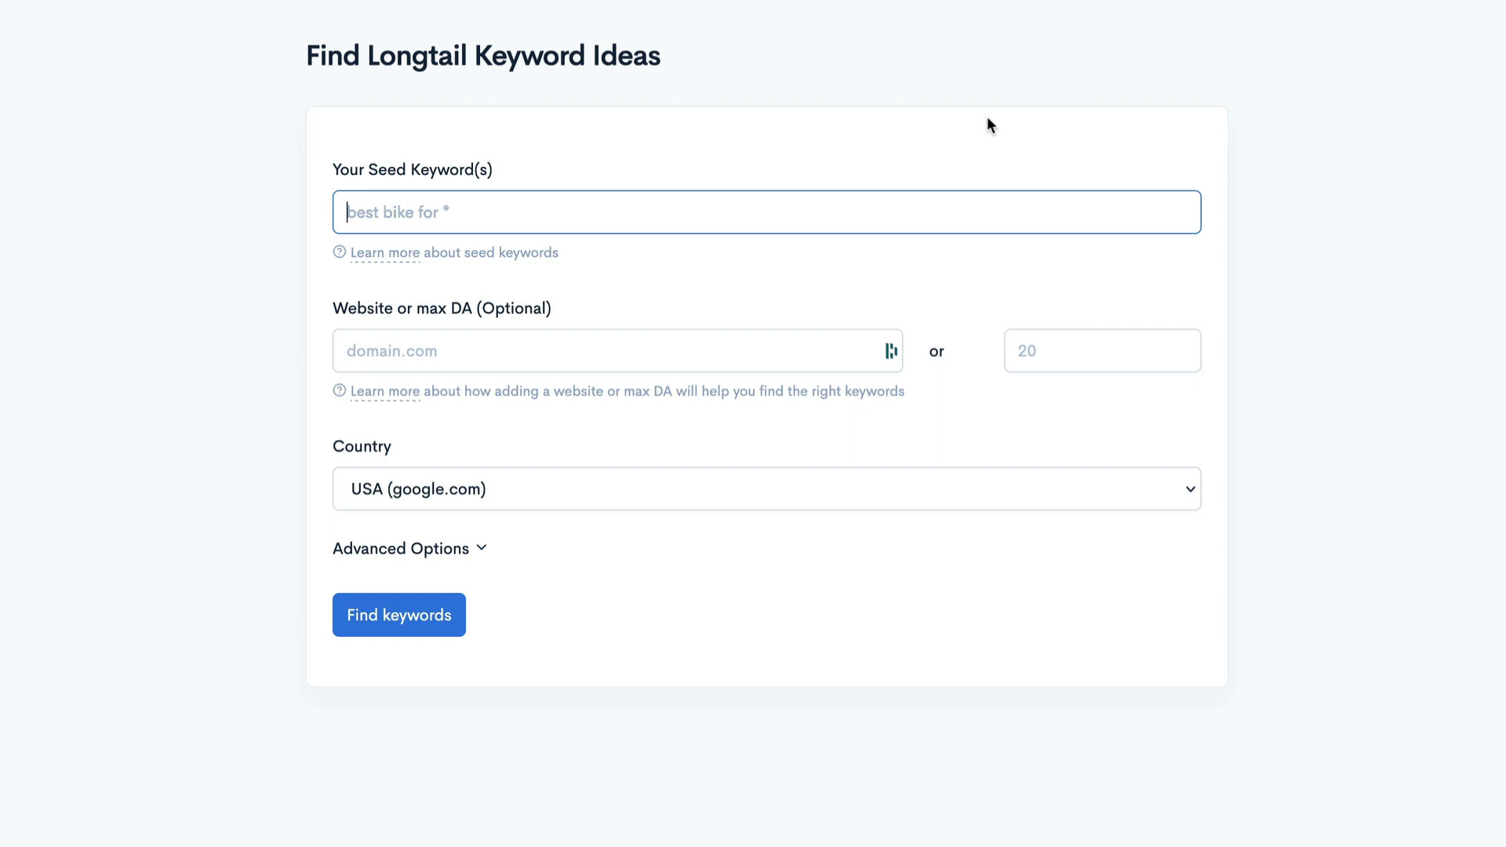
{"action": "left_click", "coordinate": [42, 196]}
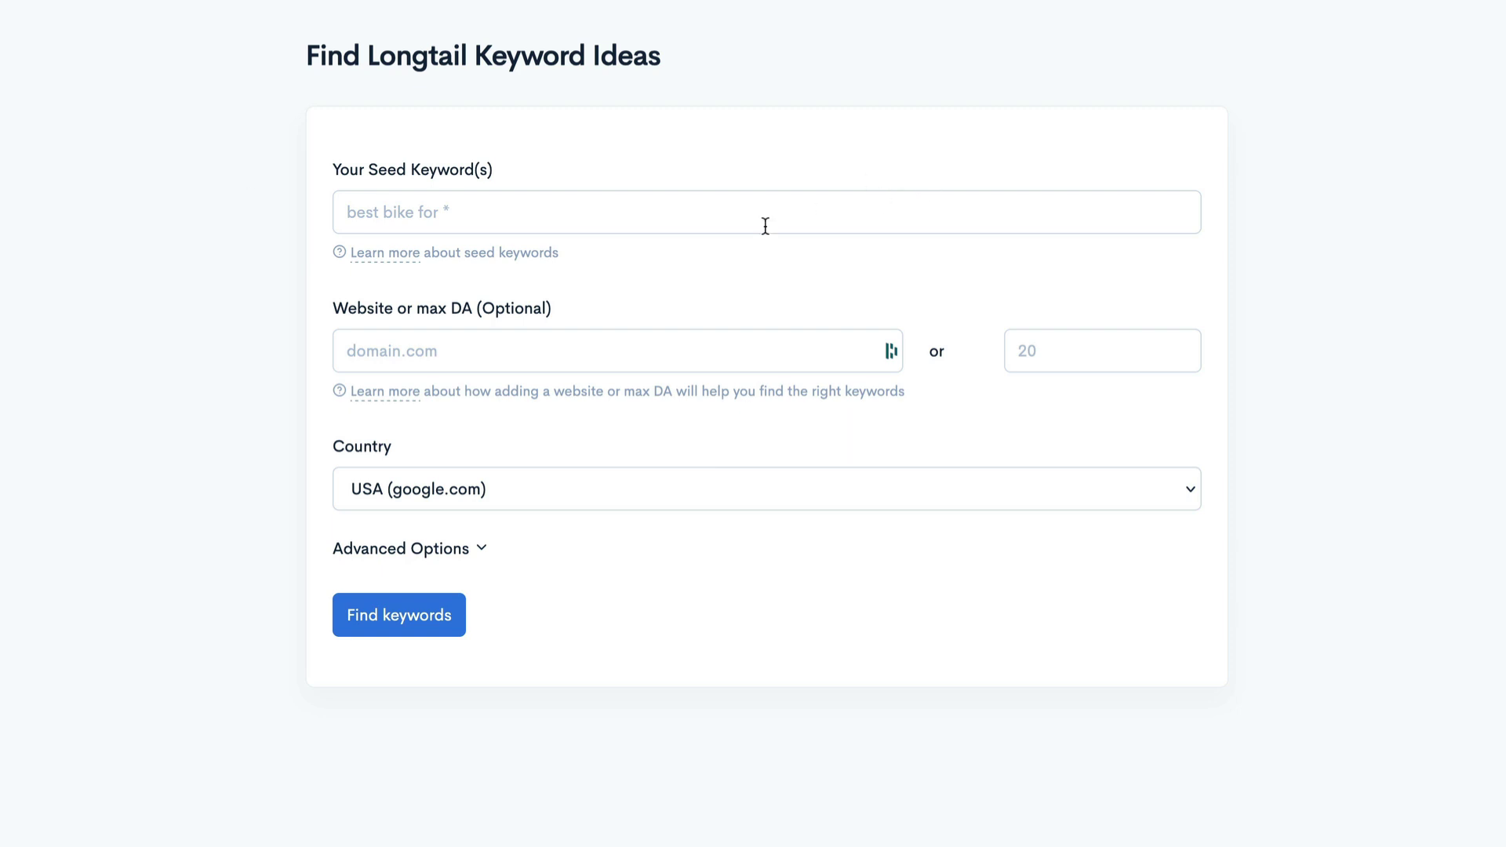
{"action": "left_click", "coordinate": [688, 221]}
{"action": "type", "text": "numerology"}
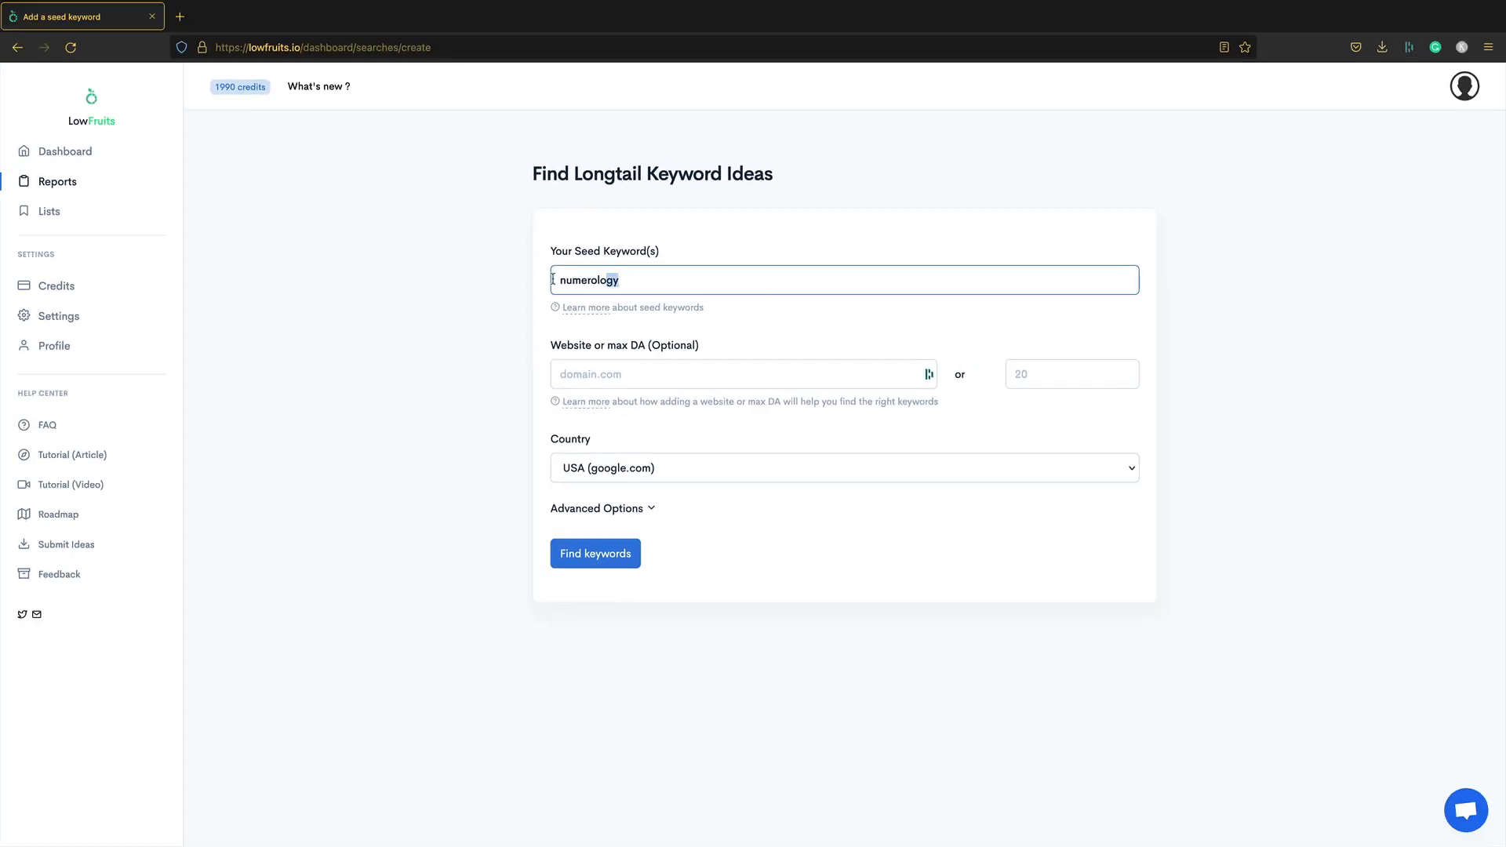
Step: Copy 'numerology' and search it on Google in a new tab
{"action": "left_click_drag", "start_coordinate": [552, 279], "coordinate": [521, 279]}
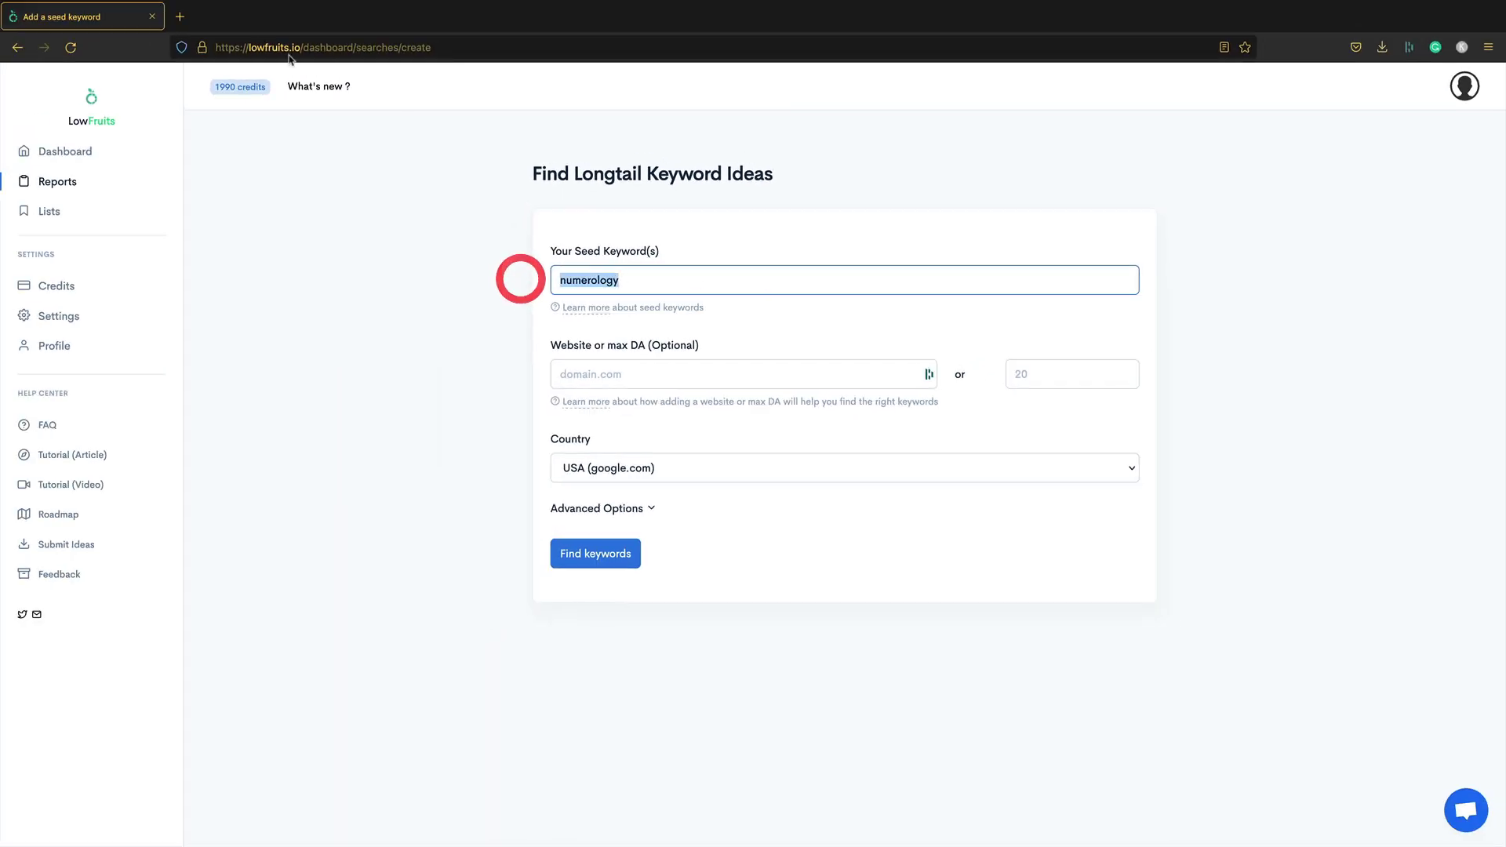
{"action": "key", "text": "ctrl+c"}
{"action": "left_click", "coordinate": [180, 17]}
{"action": "key", "text": "ctrl+v"}
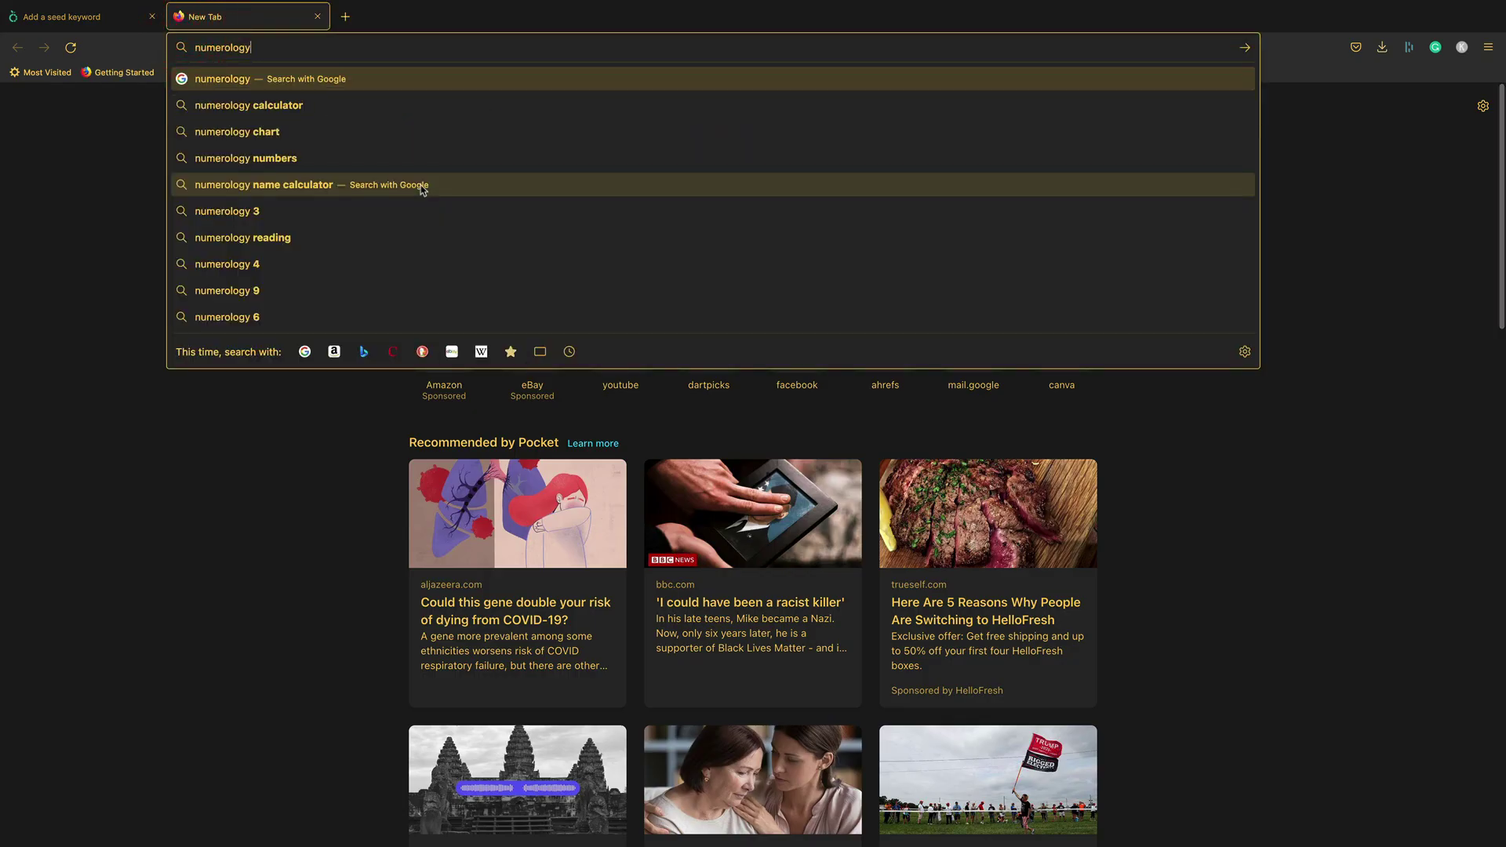
{"action": "key", "text": "Return"}
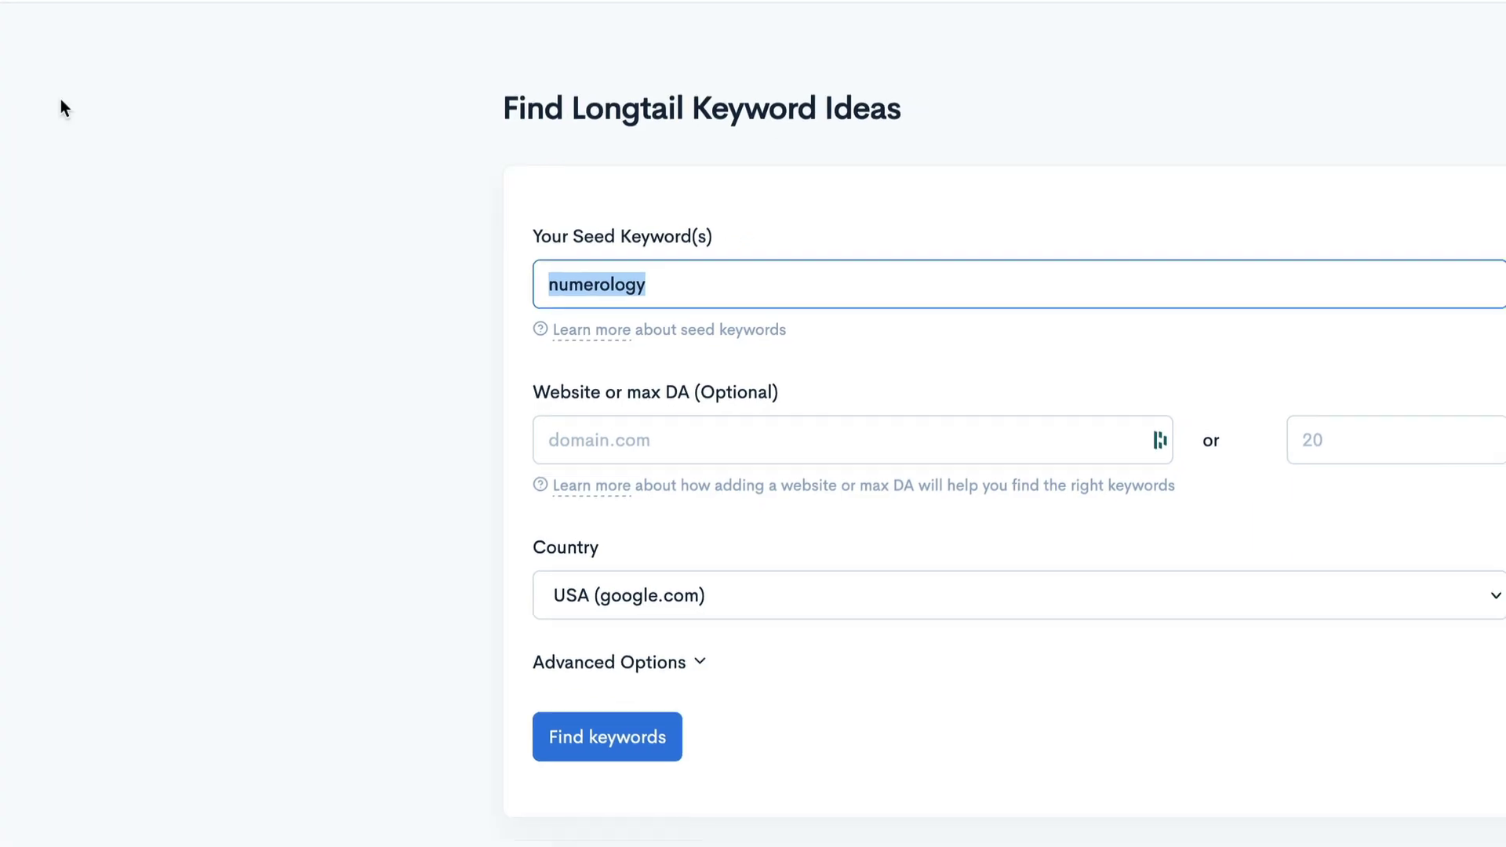
Step: Enter knowledgablemind.com as the website and read the Learn more help on max DA
{"action": "left_click", "coordinate": [615, 389]}
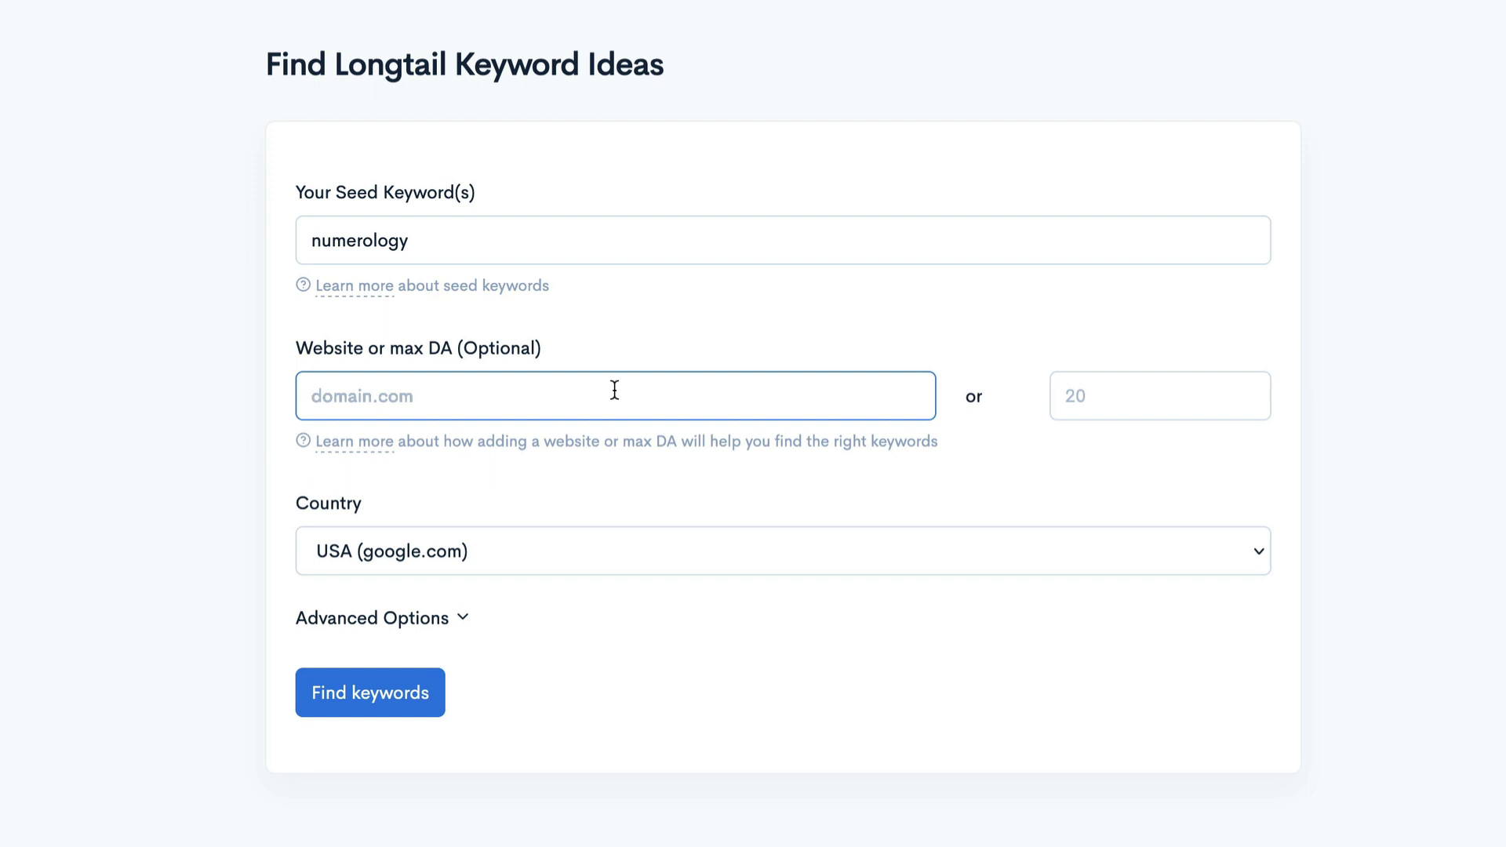
{"action": "type", "text": "knowledgablemind"}
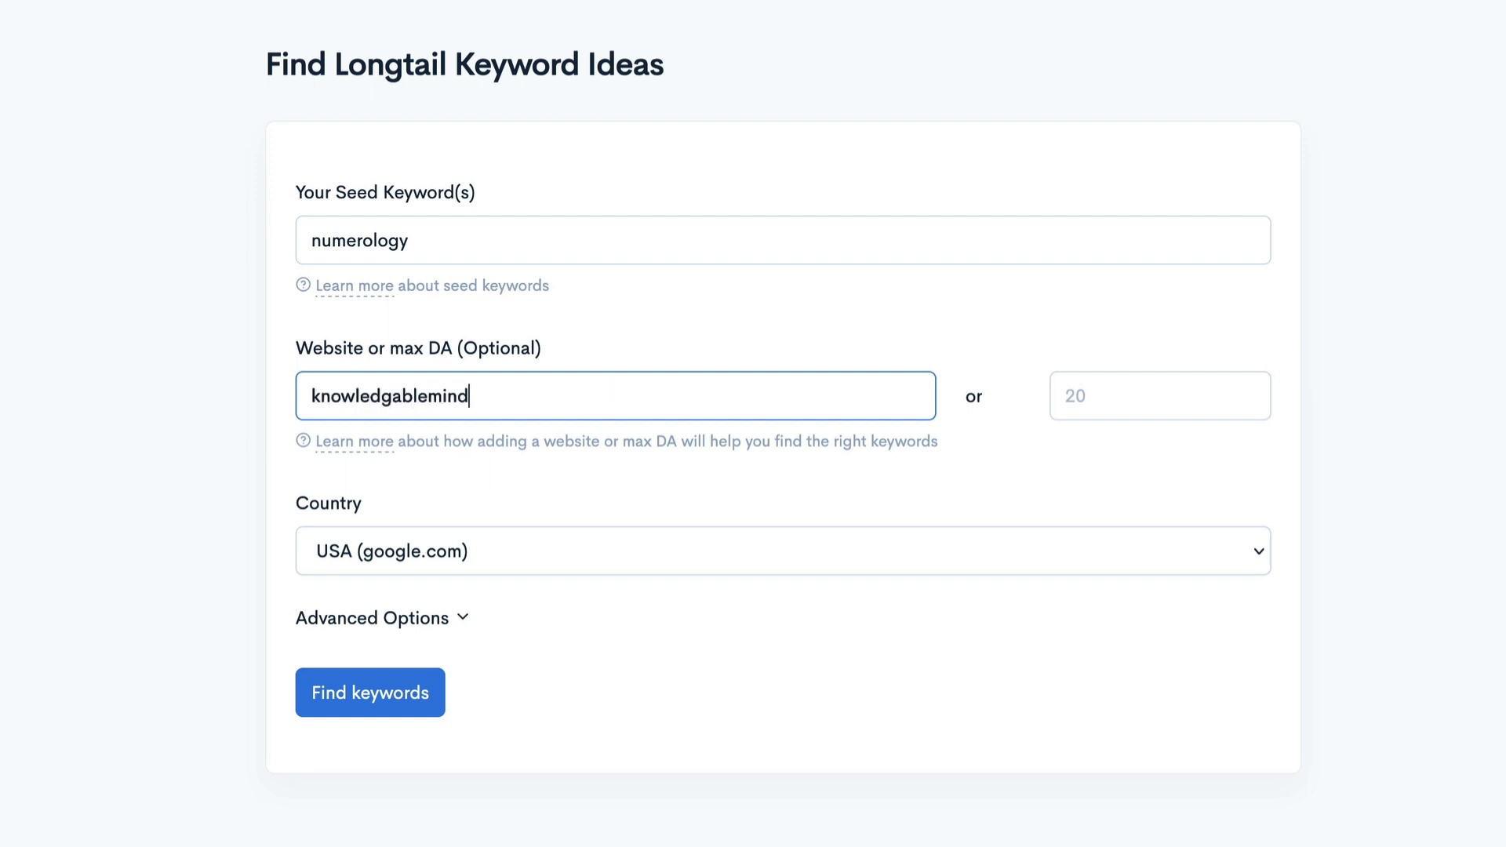
{"action": "type", "text": ".com"}
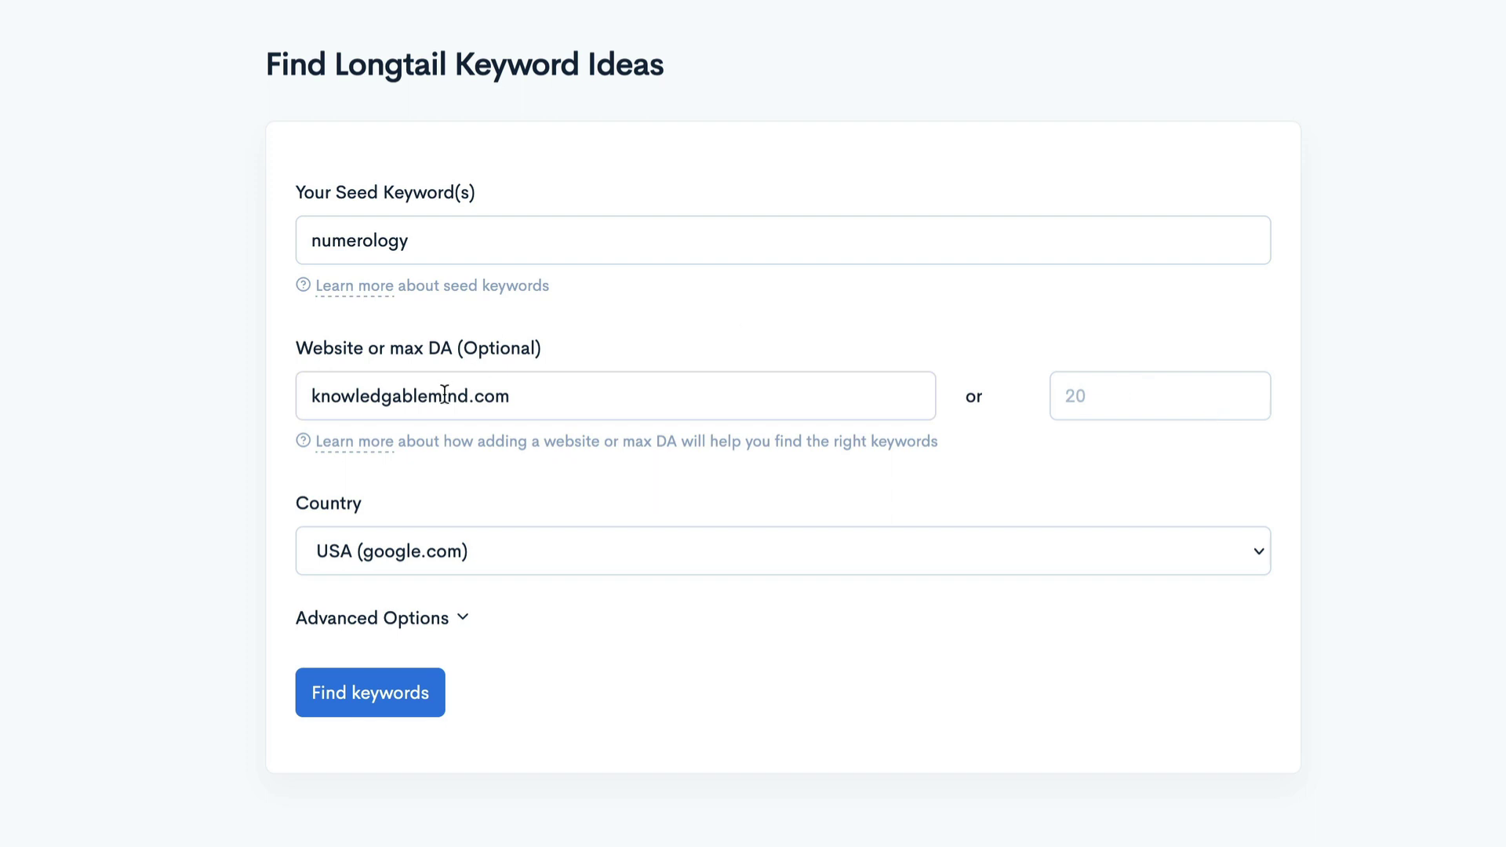
{"action": "left_click", "coordinate": [369, 441]}
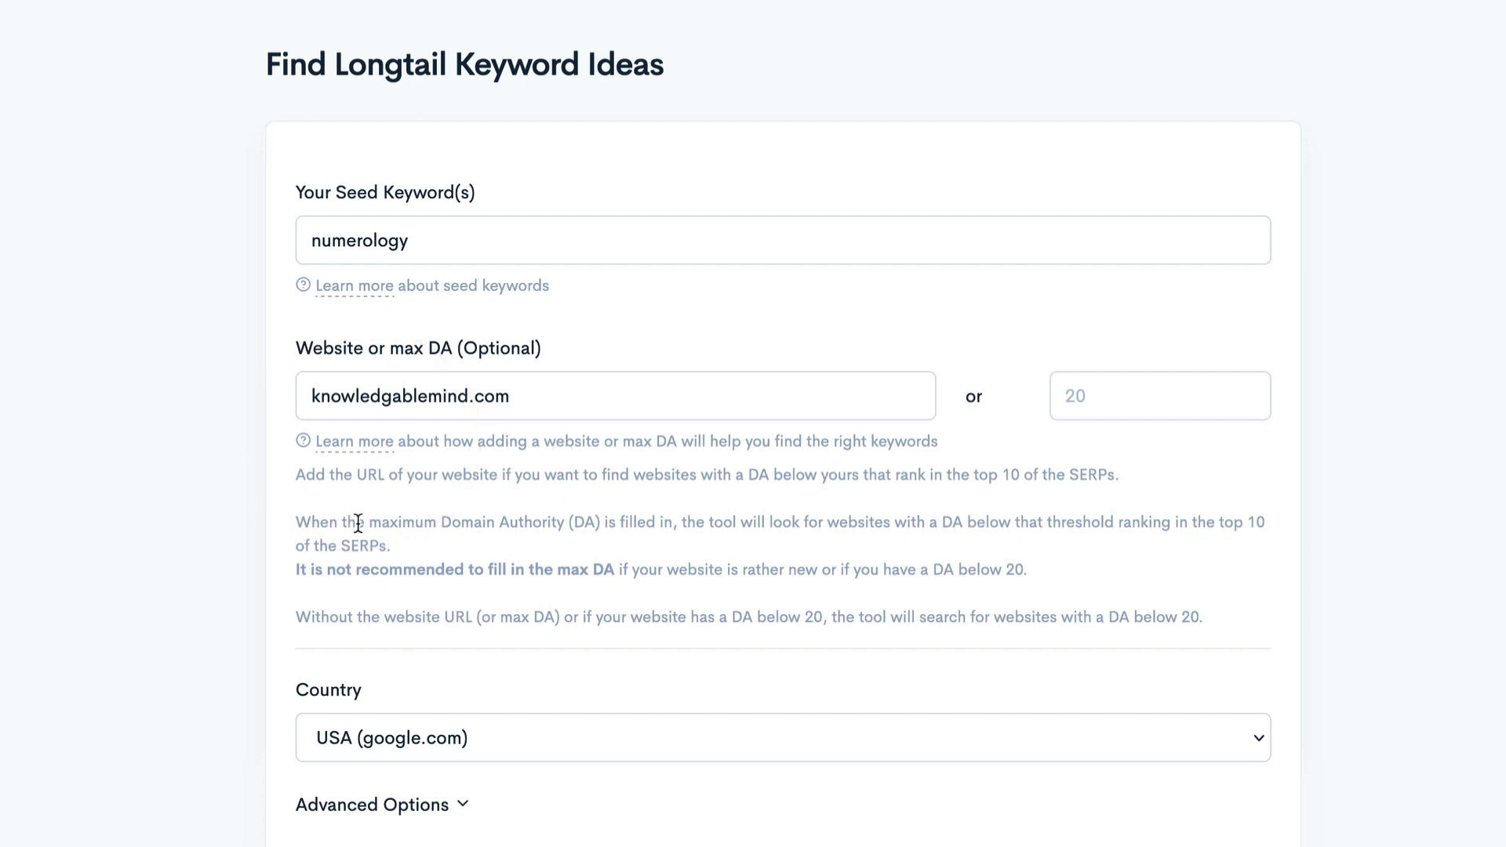
{"action": "left_click_drag", "start_coordinate": [289, 572], "coordinate": [620, 570]}
{"action": "left_click", "coordinate": [650, 568]}
{"action": "left_click", "coordinate": [784, 563]}
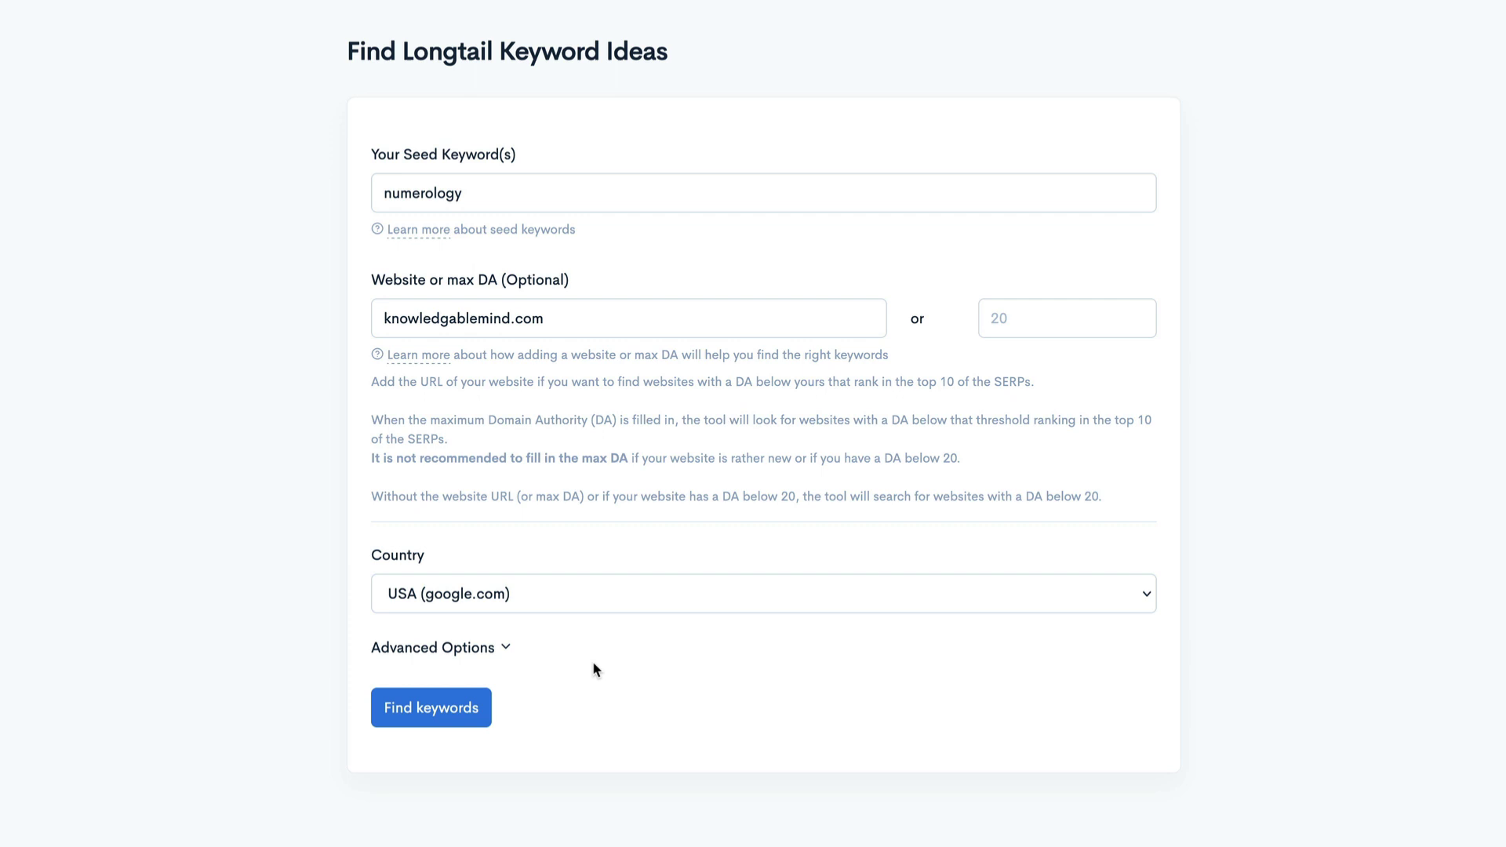
Step: Keep USA as country, expand Advanced Options, and run the keyword search
{"action": "left_click", "coordinate": [628, 594]}
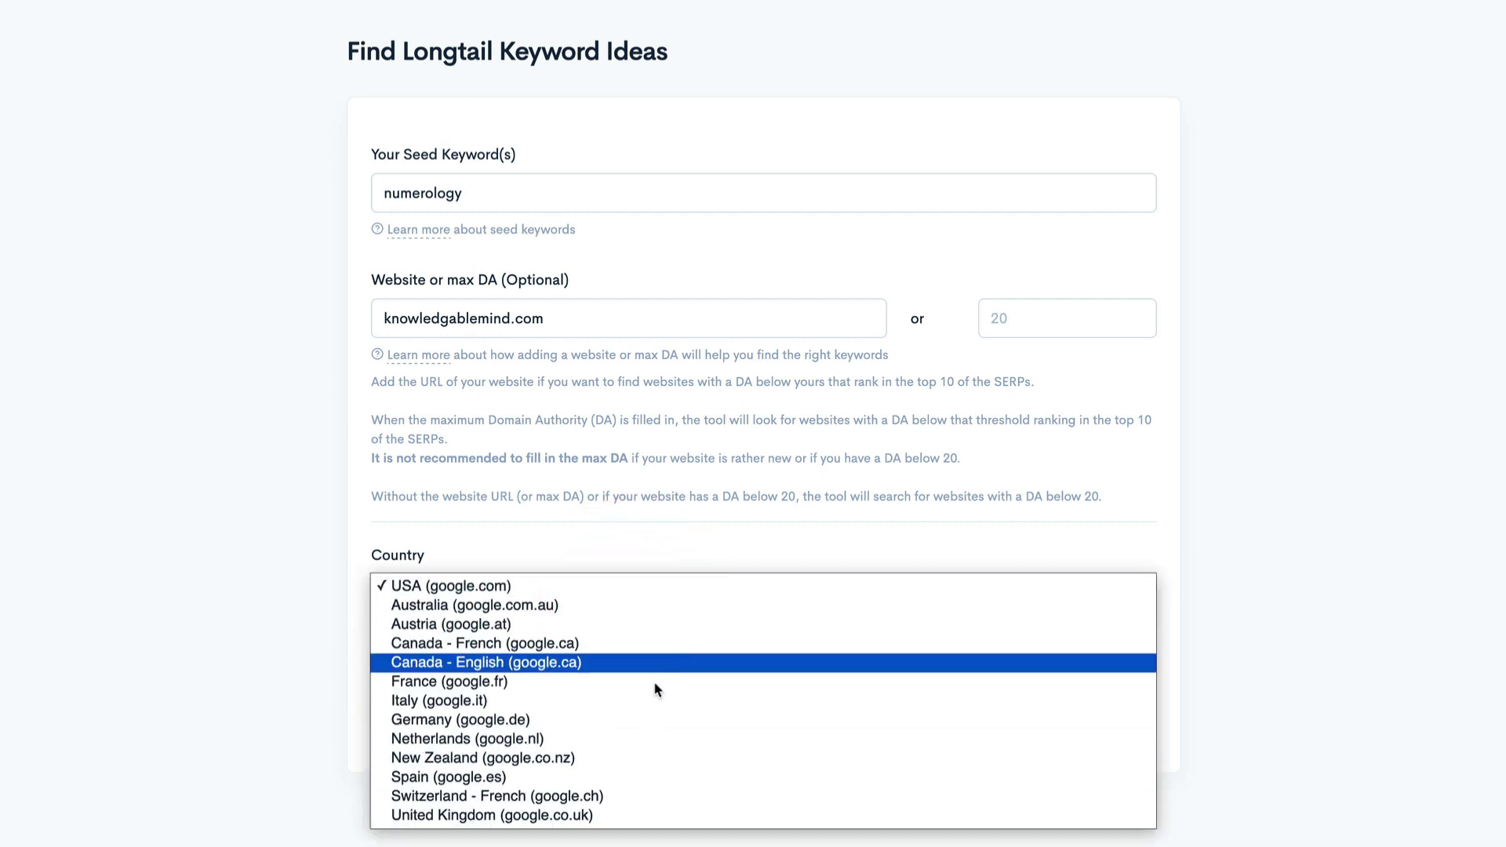
{"action": "left_click", "coordinate": [706, 459]}
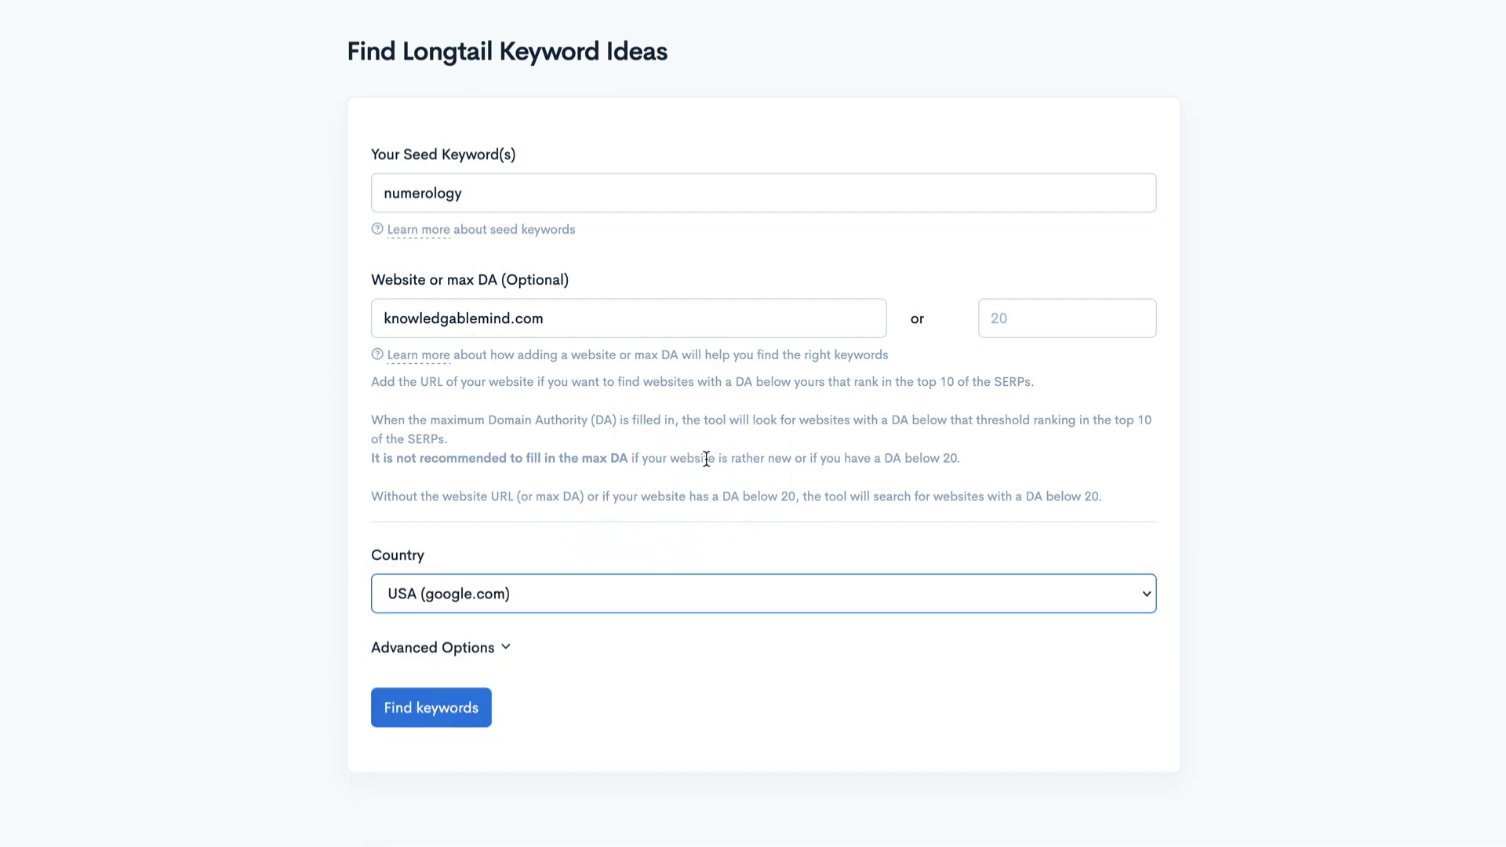
{"action": "left_click", "coordinate": [489, 652]}
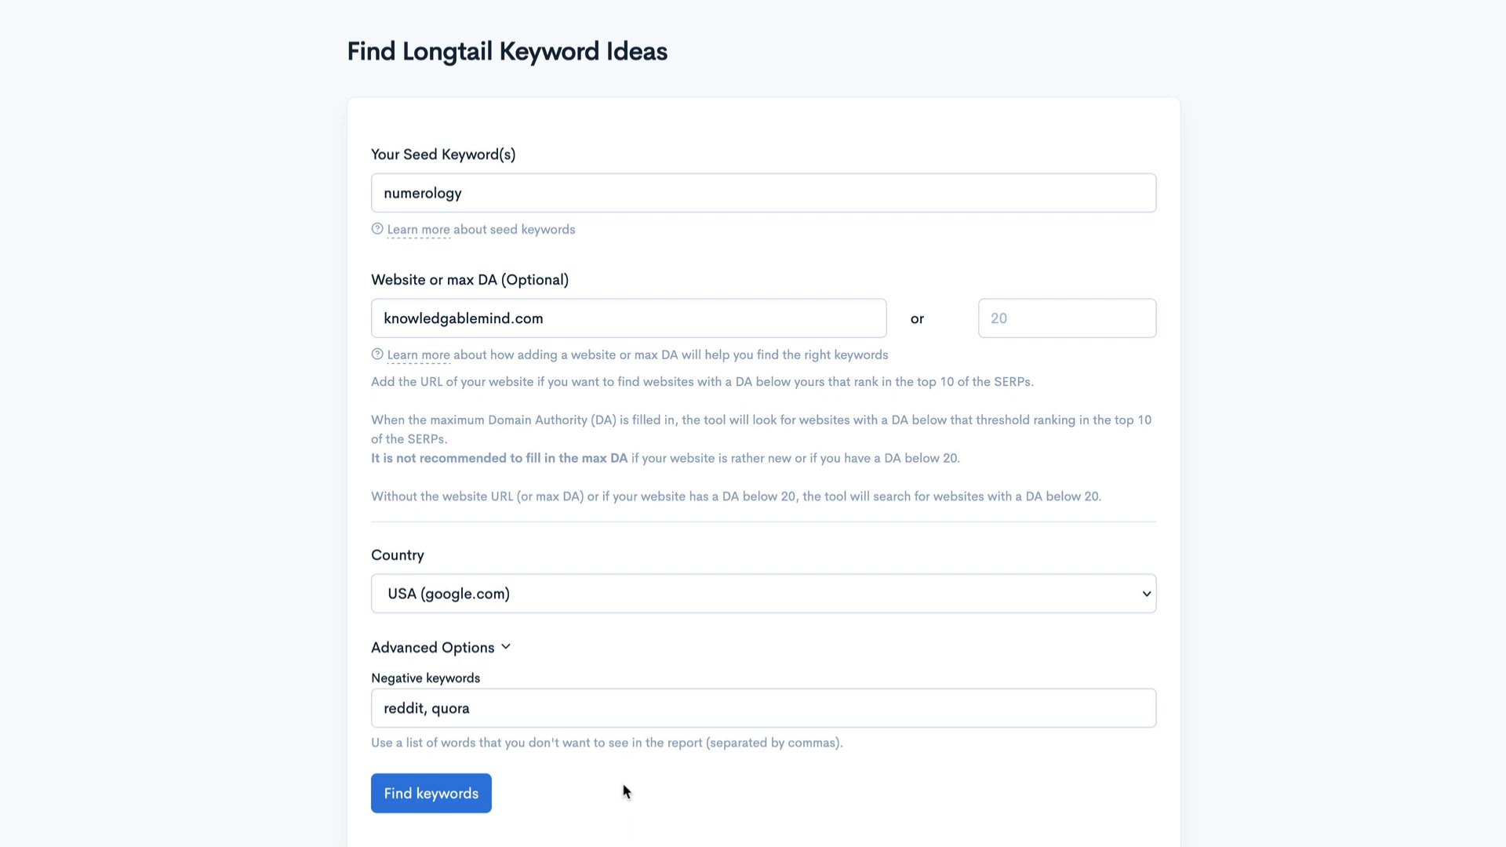
{"action": "left_click", "coordinate": [428, 793]}
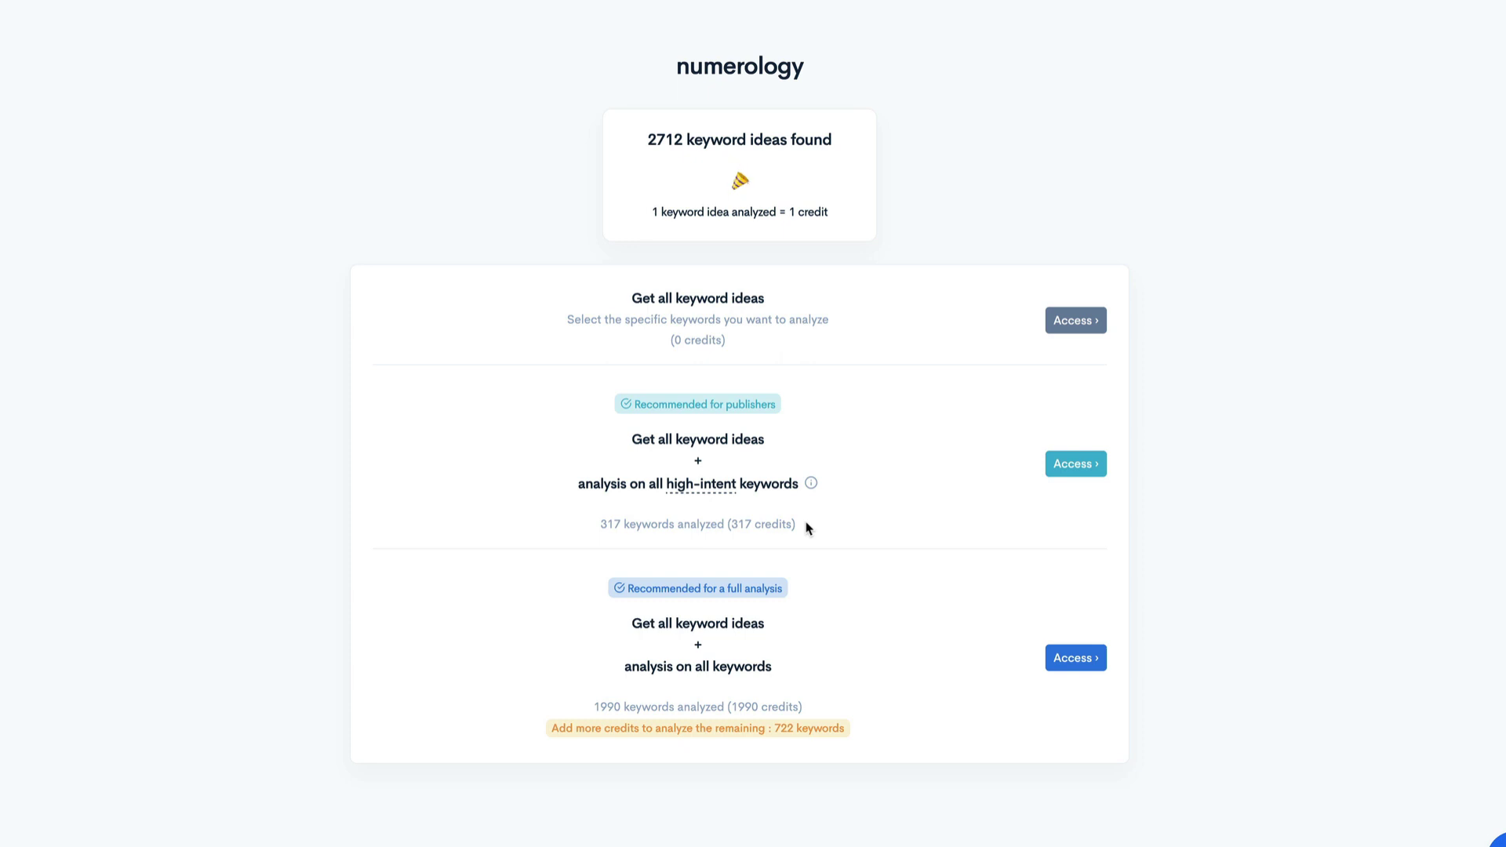
Step: Review the three analysis options, checking the high-intent definition
{"action": "mouse_move", "coordinate": [692, 493]}
Step: Choose high-intent analysis for numerology, dismiss the notice, and open the popcorn report
{"action": "left_click", "coordinate": [1090, 464]}
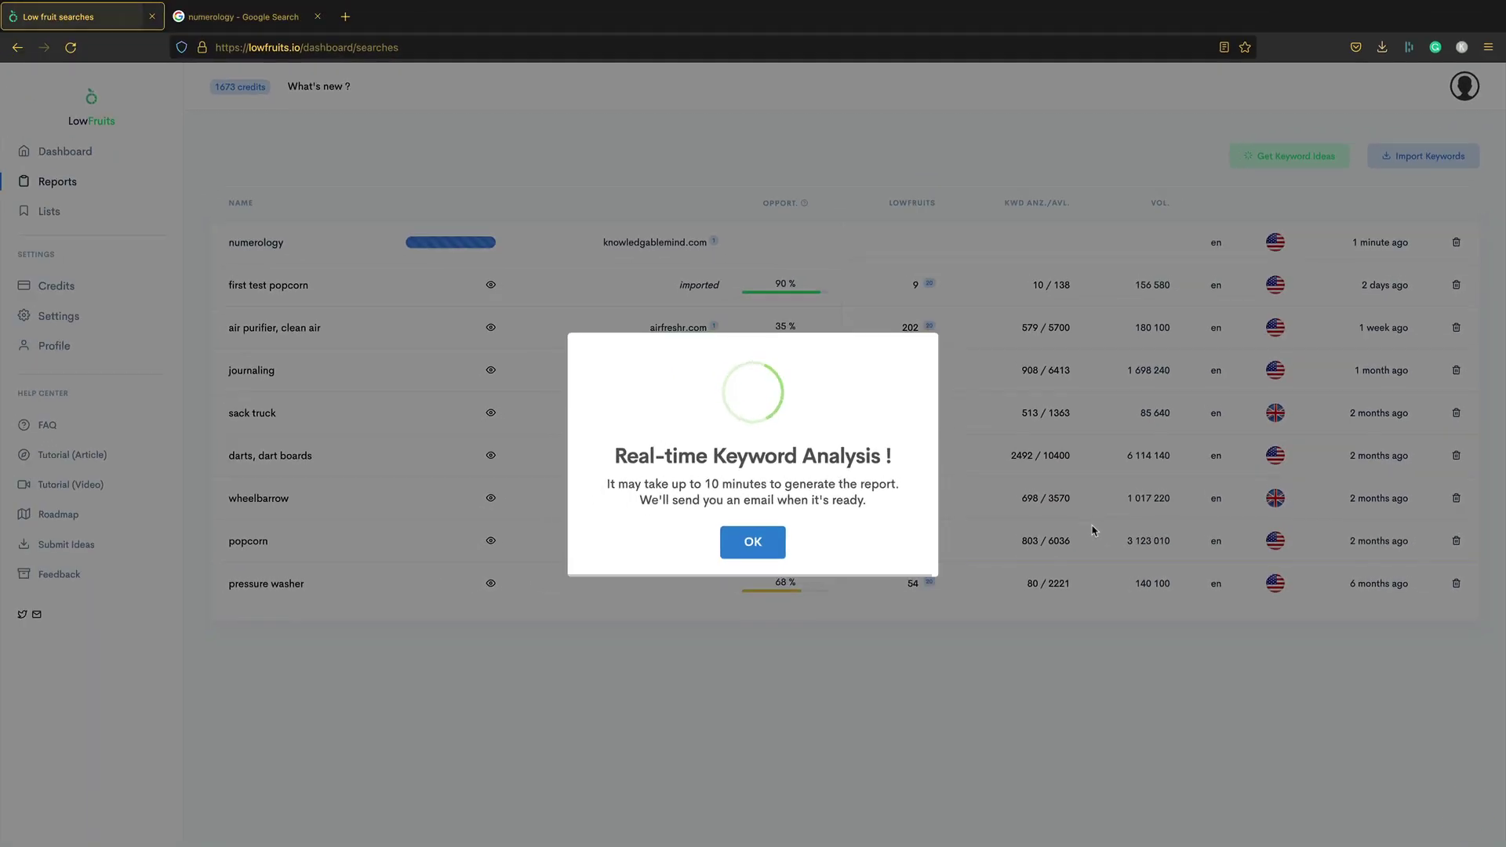
{"action": "left_click", "coordinate": [754, 546]}
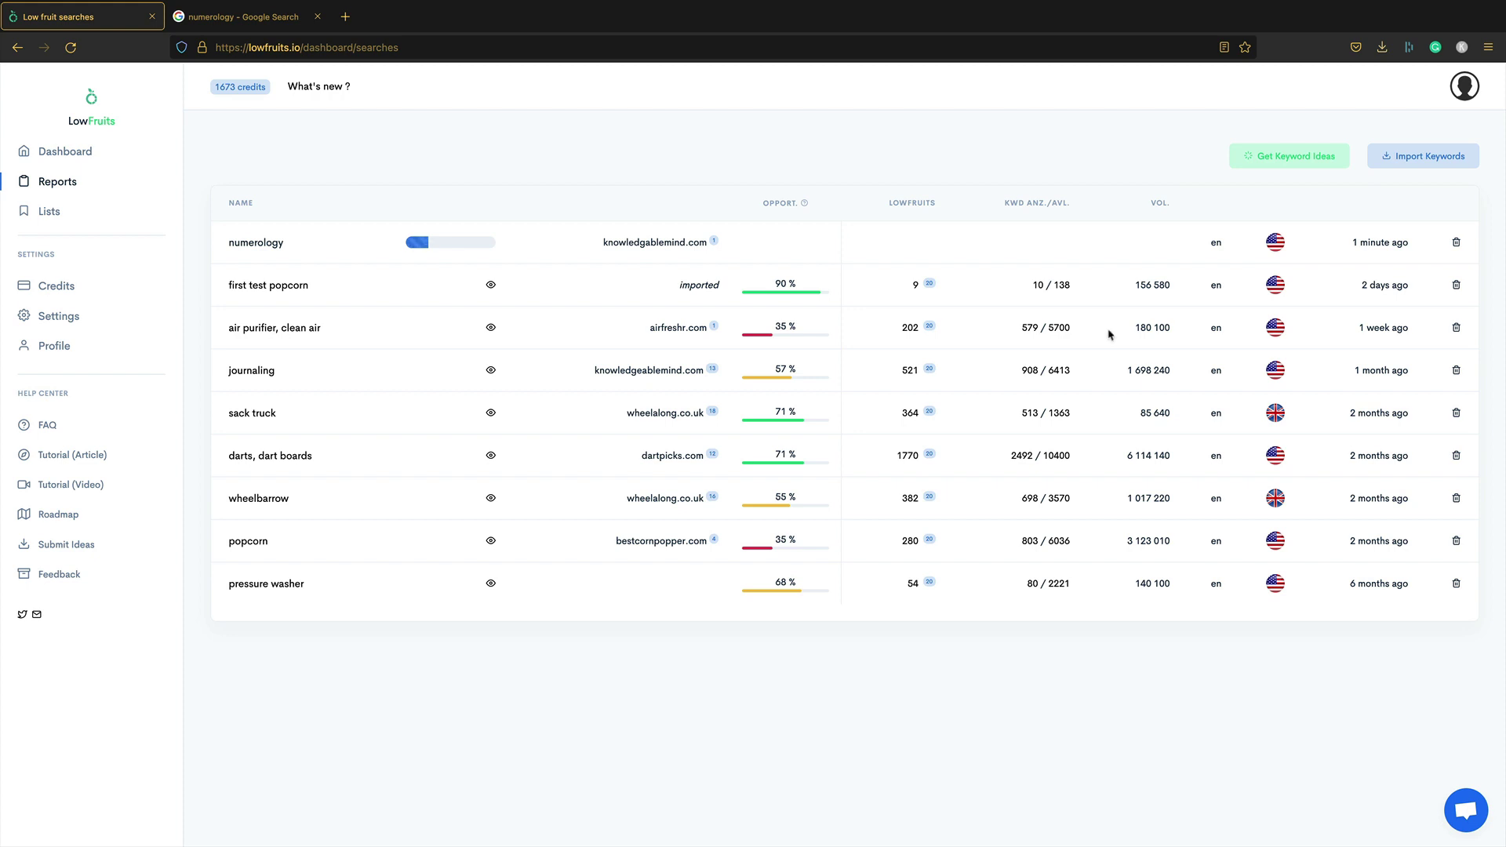
{"action": "left_click", "coordinate": [491, 541]}
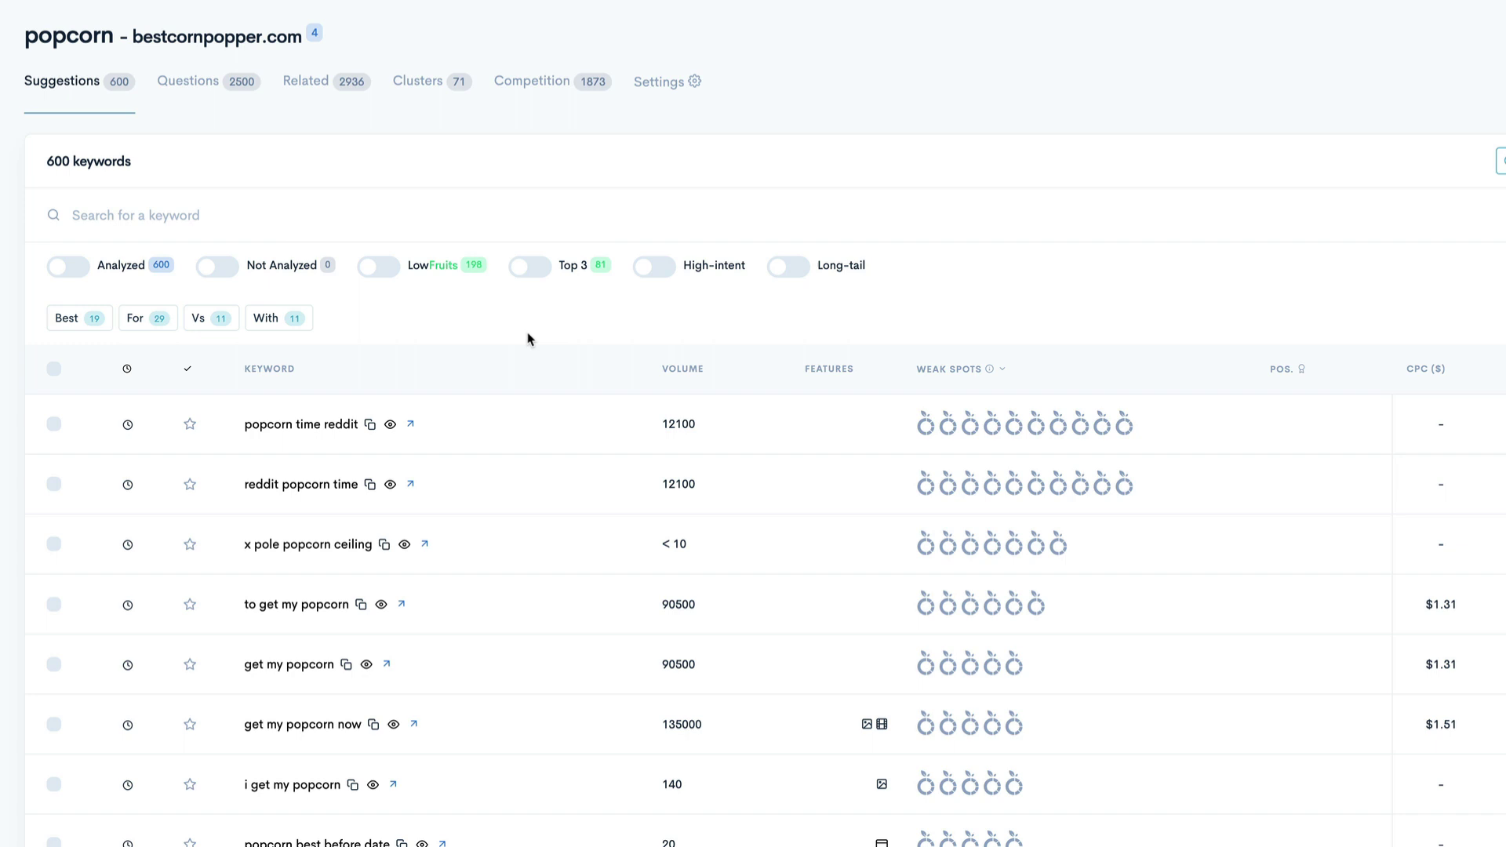
{"action": "left_click", "coordinate": [374, 266]}
{"action": "scroll", "coordinate": [746, 289], "scroll_direction": "down", "scroll_amount": 2}
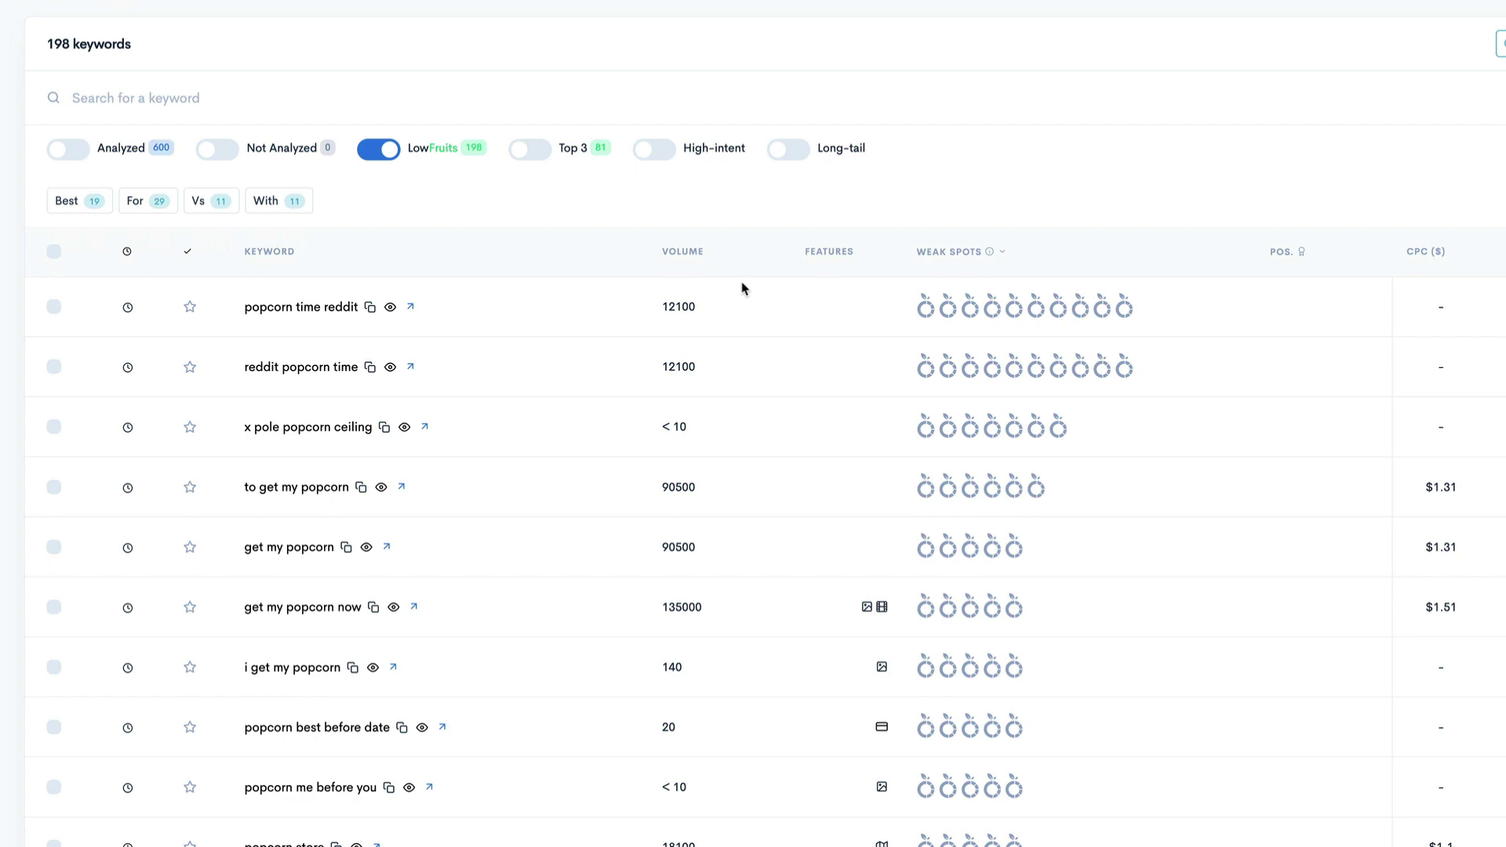
{"action": "scroll", "coordinate": [743, 287], "scroll_direction": "down", "scroll_amount": 4}
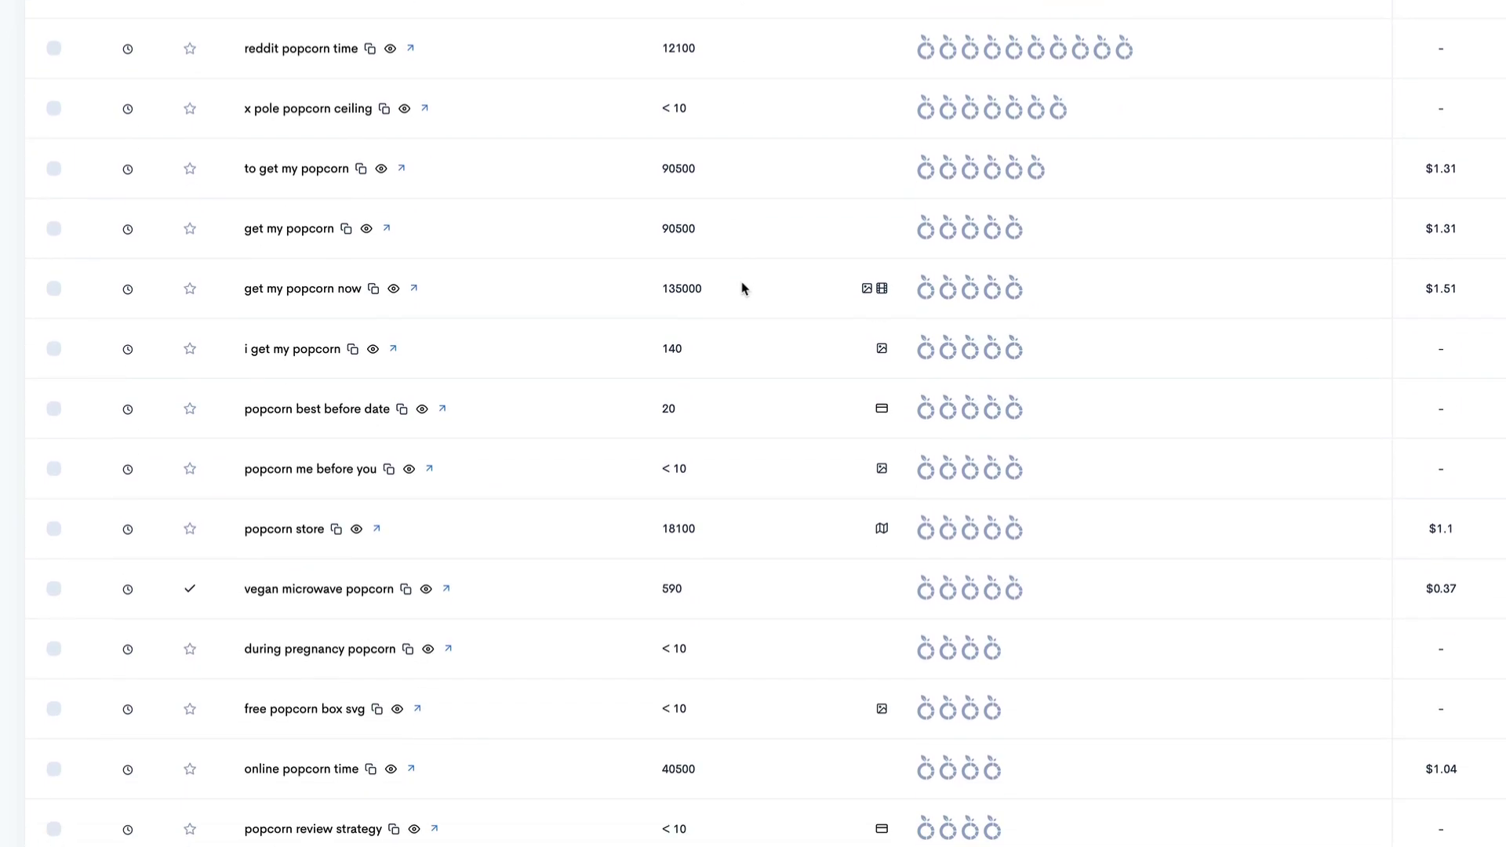
{"action": "scroll", "coordinate": [744, 289], "scroll_direction": "down", "scroll_amount": 1}
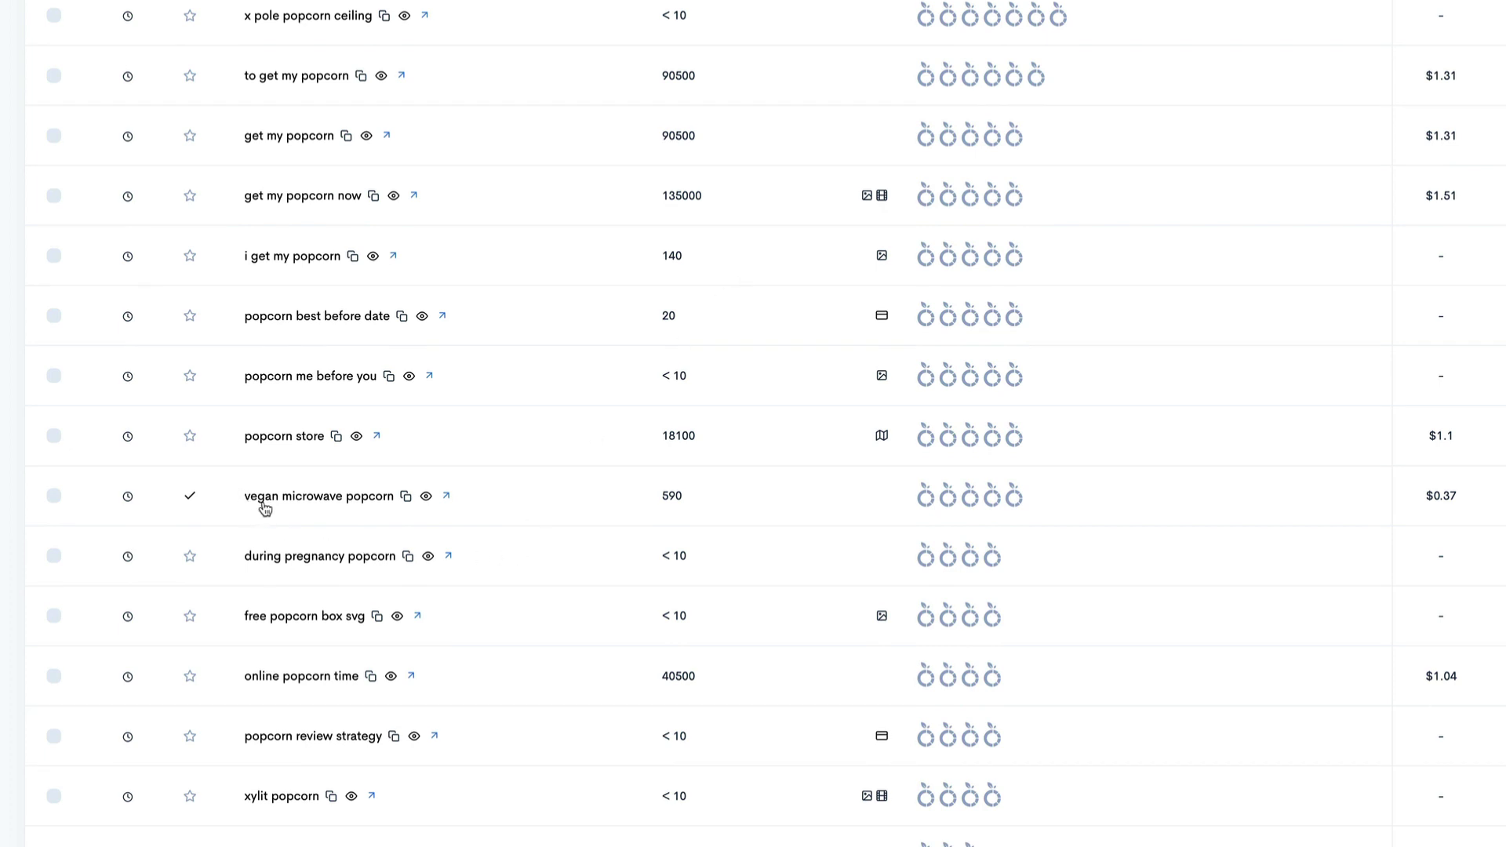
{"action": "mouse_move", "coordinate": [933, 504]}
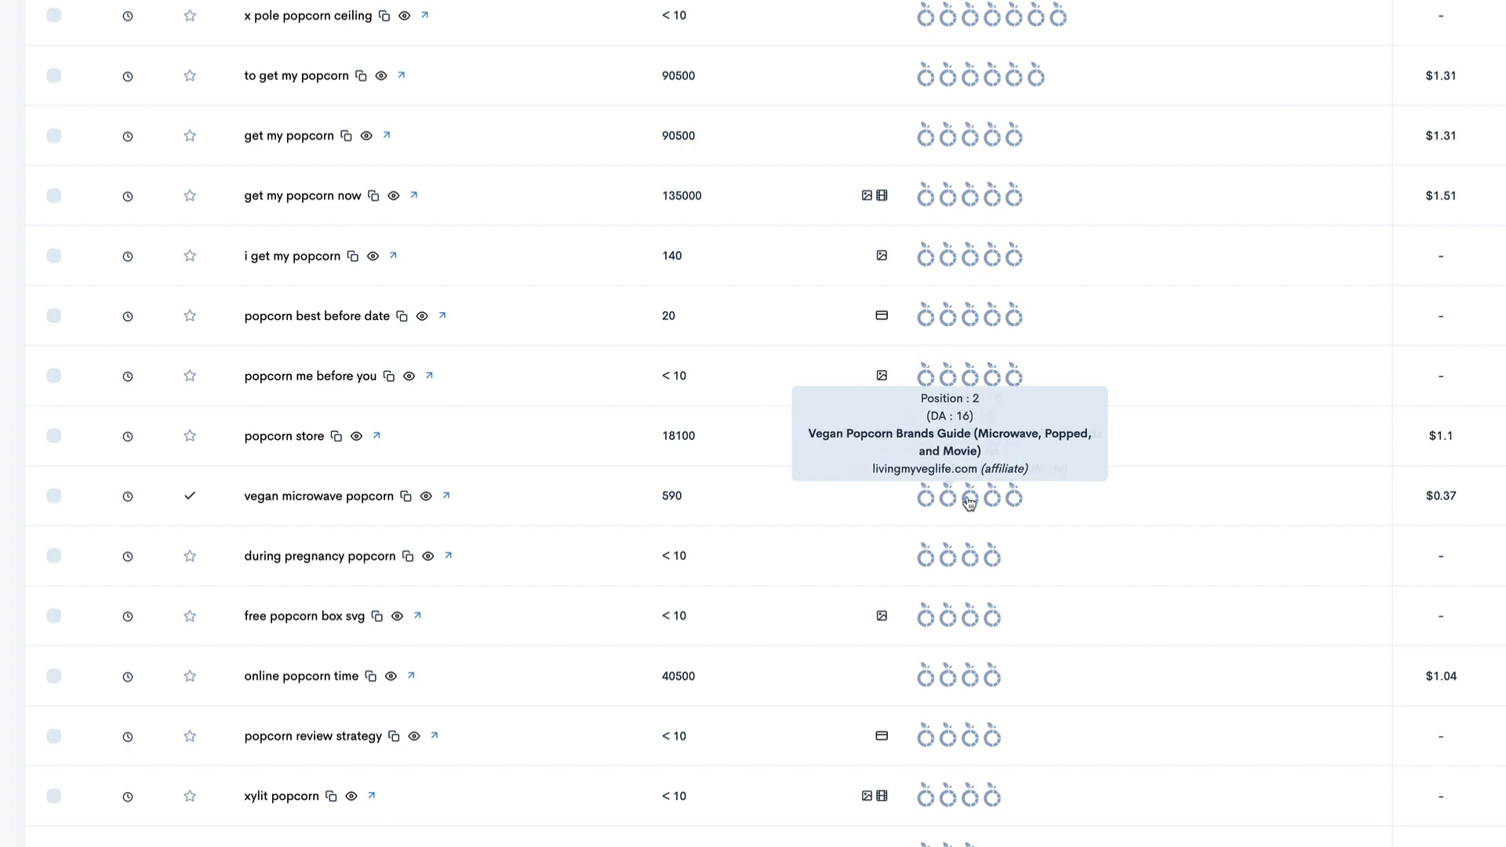
{"action": "mouse_move", "coordinate": [1017, 503]}
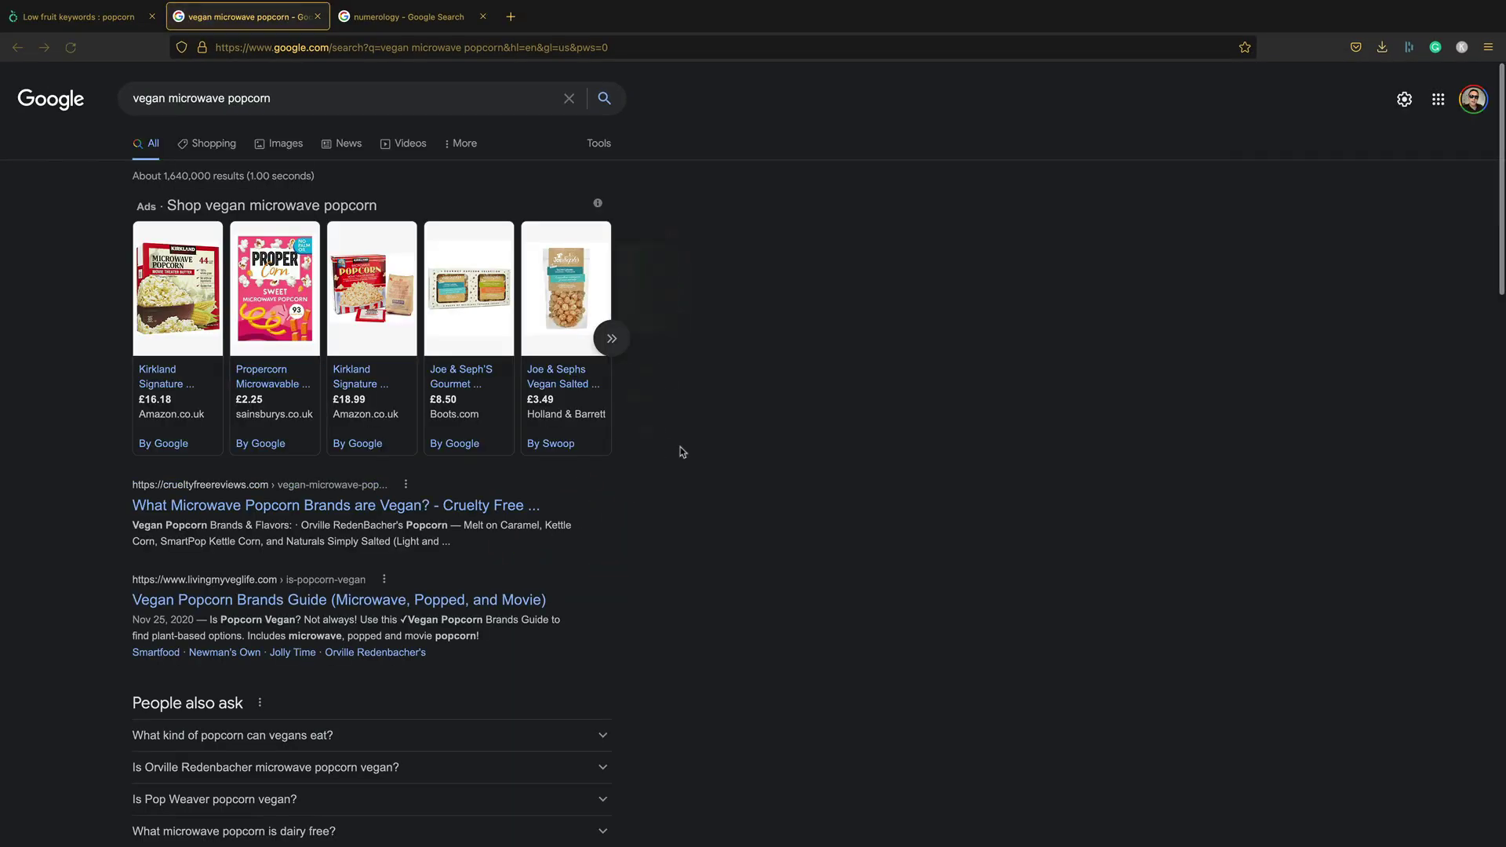
Step: Scroll through the vegan microwave popcorn Google results and back up
{"action": "scroll", "coordinate": [681, 449], "scroll_direction": "down", "scroll_amount": 2}
{"action": "scroll", "coordinate": [682, 452], "scroll_direction": "down", "scroll_amount": 4}
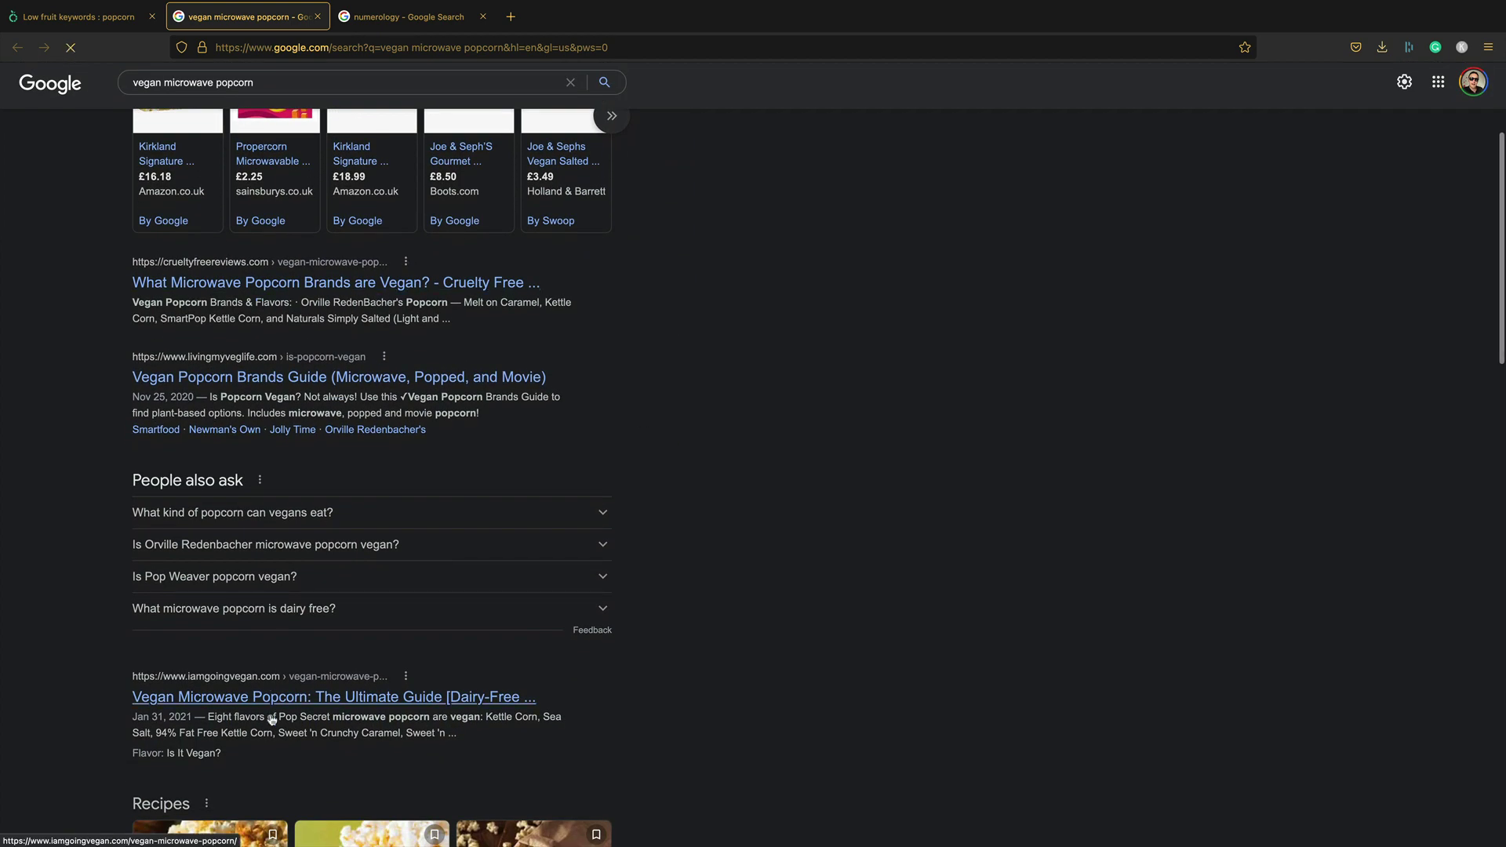
{"action": "scroll", "coordinate": [314, 729], "scroll_direction": "down", "scroll_amount": 5}
{"action": "scroll", "coordinate": [326, 735], "scroll_direction": "up", "scroll_amount": 10}
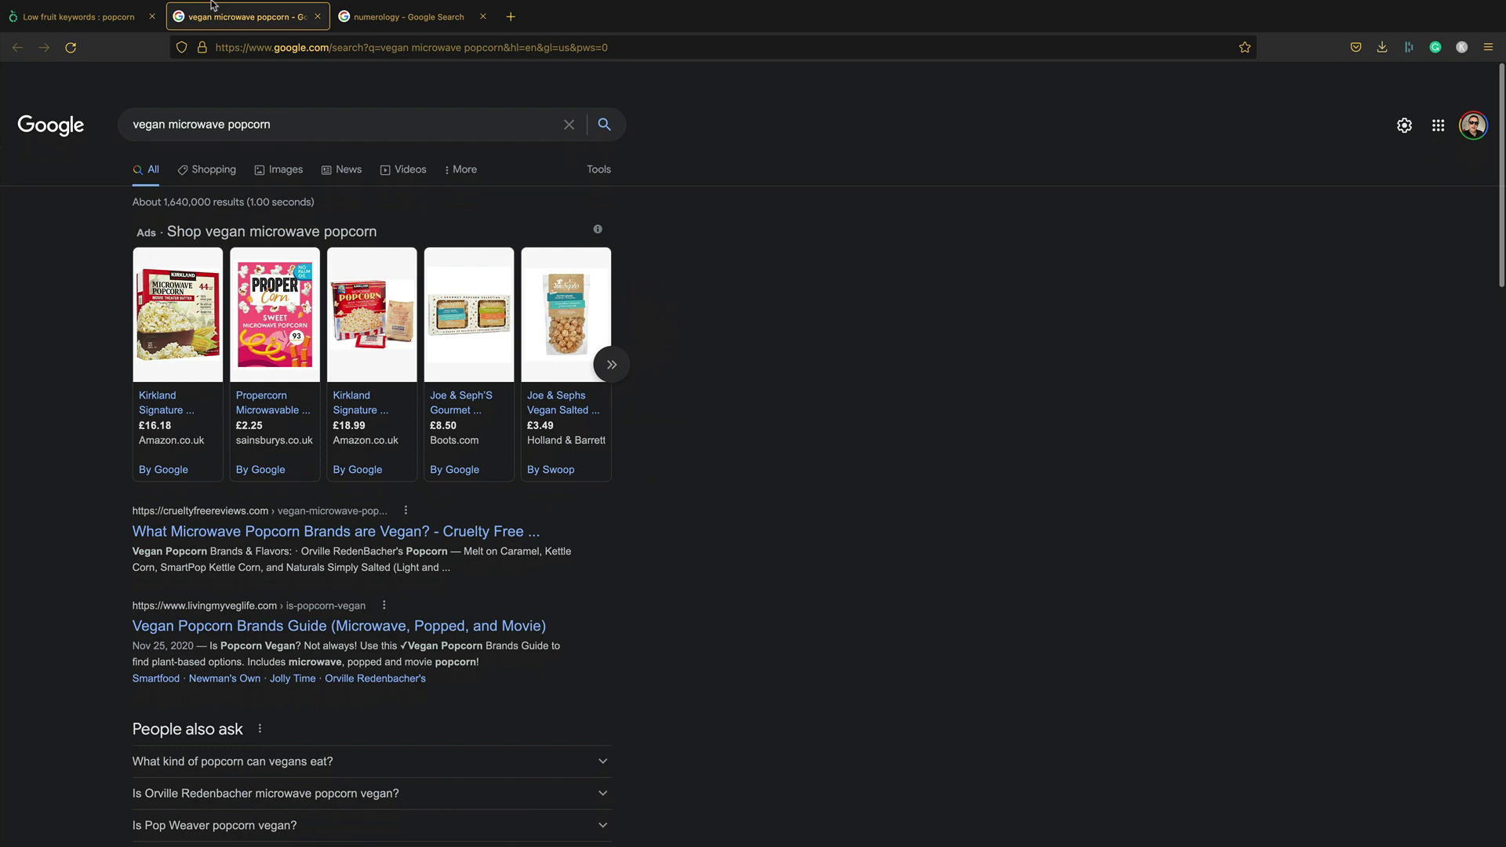
Step: Open the SERP breakdown for vegan microwave popcorn (volume 590) and scroll its ranking pages
{"action": "left_click", "coordinate": [78, 17]}
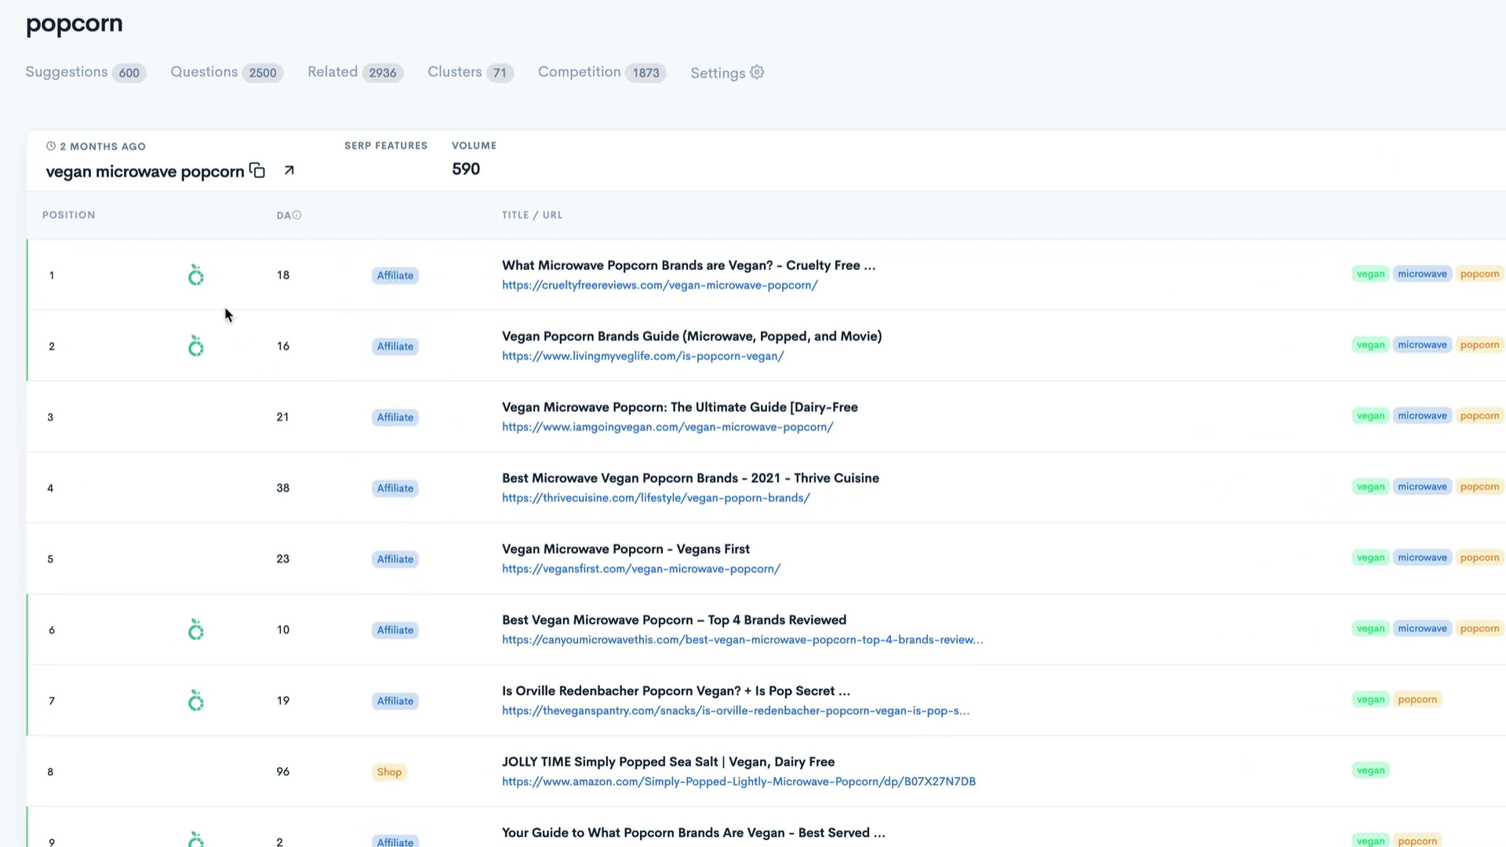
{"action": "left_click", "coordinate": [181, 275]}
{"action": "scroll", "coordinate": [458, 714], "scroll_direction": "down", "scroll_amount": 2}
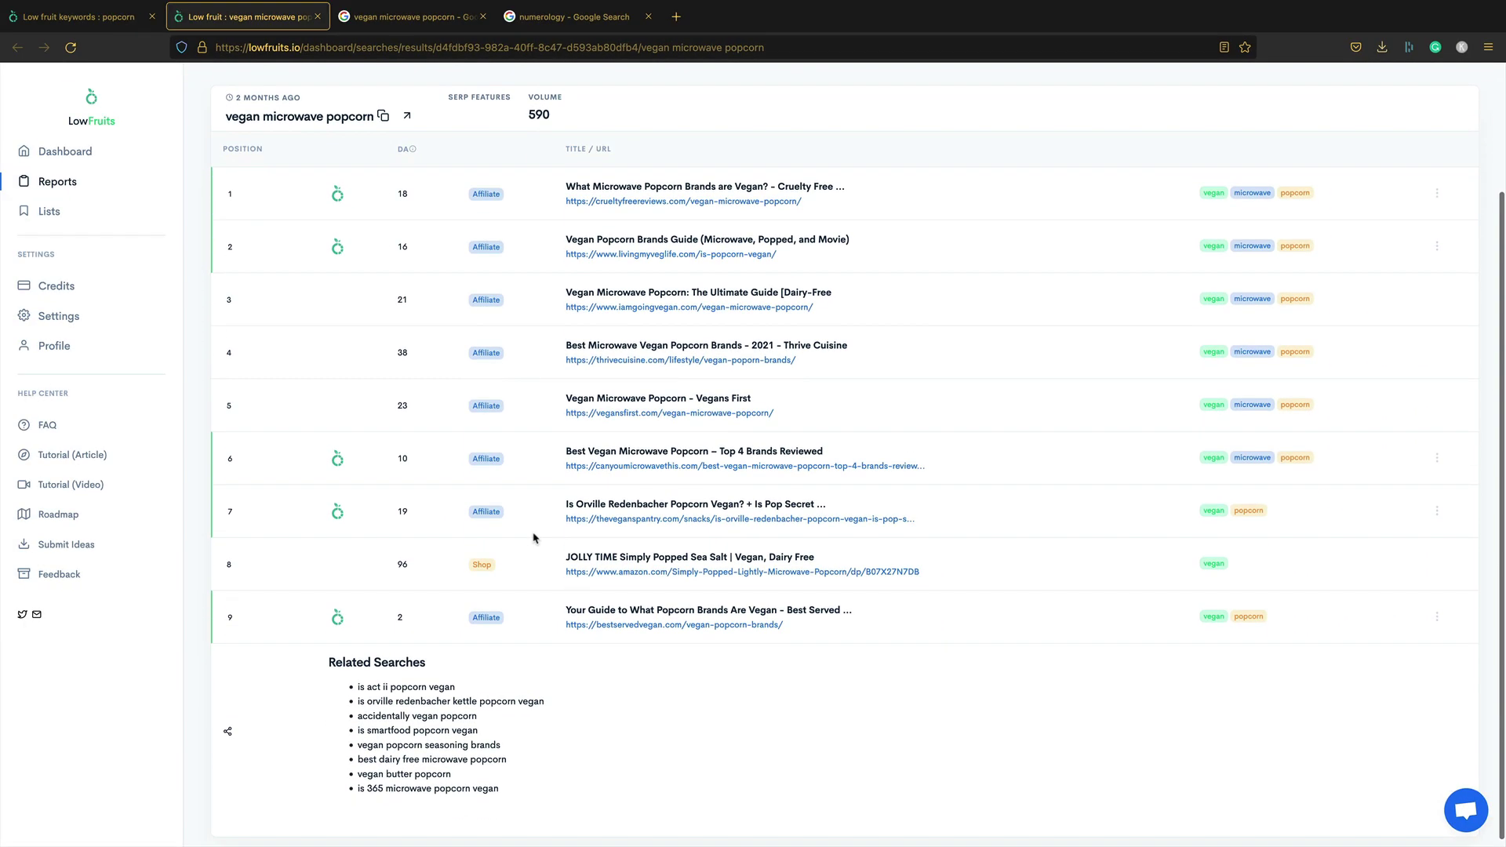
{"action": "scroll", "coordinate": [534, 537], "scroll_direction": "down", "scroll_amount": 1}
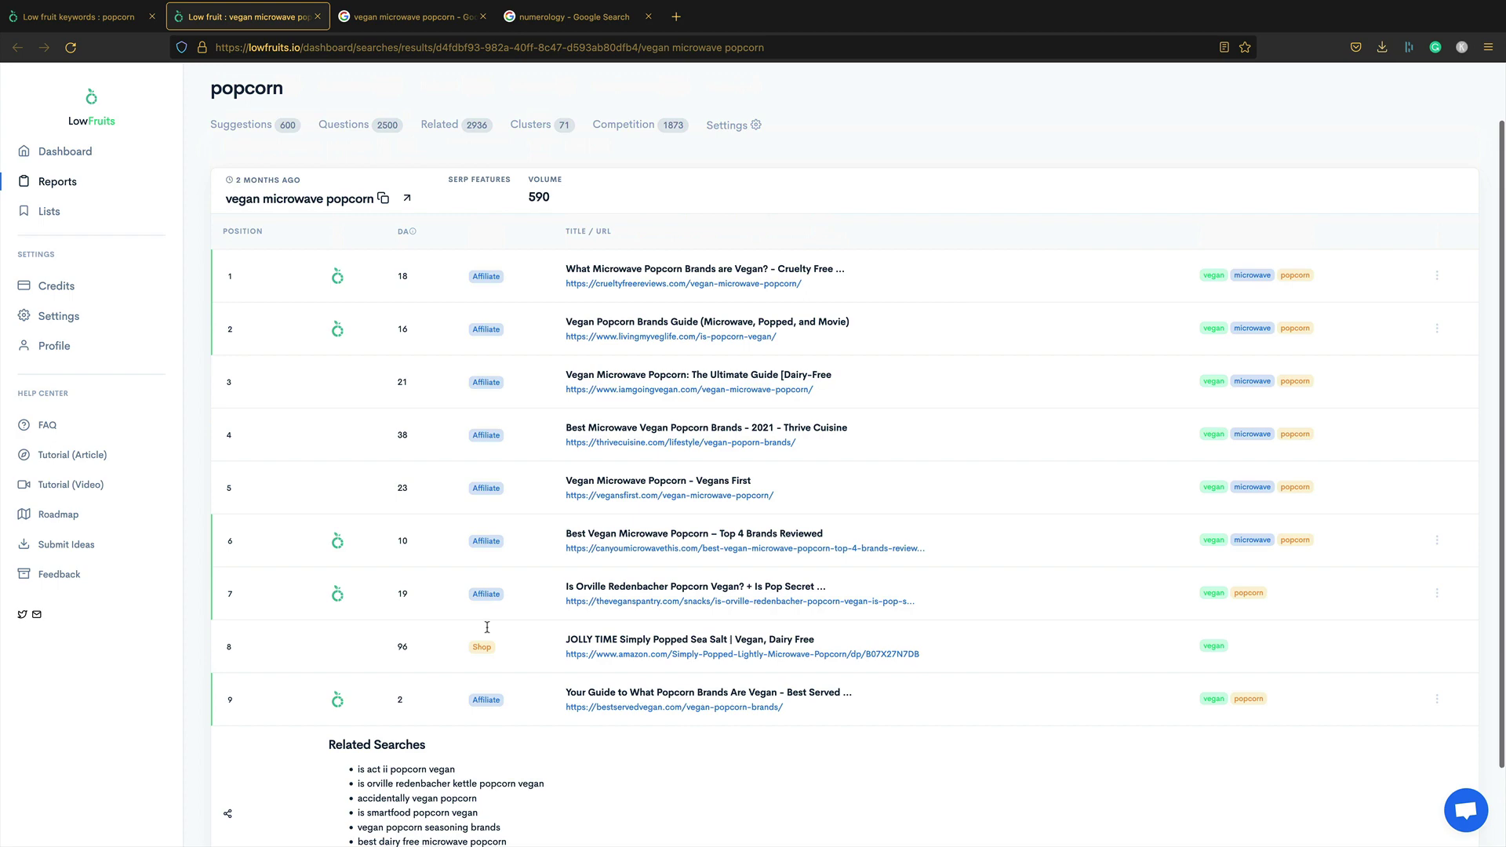
{"action": "scroll", "coordinate": [488, 628], "scroll_direction": "up", "scroll_amount": 2}
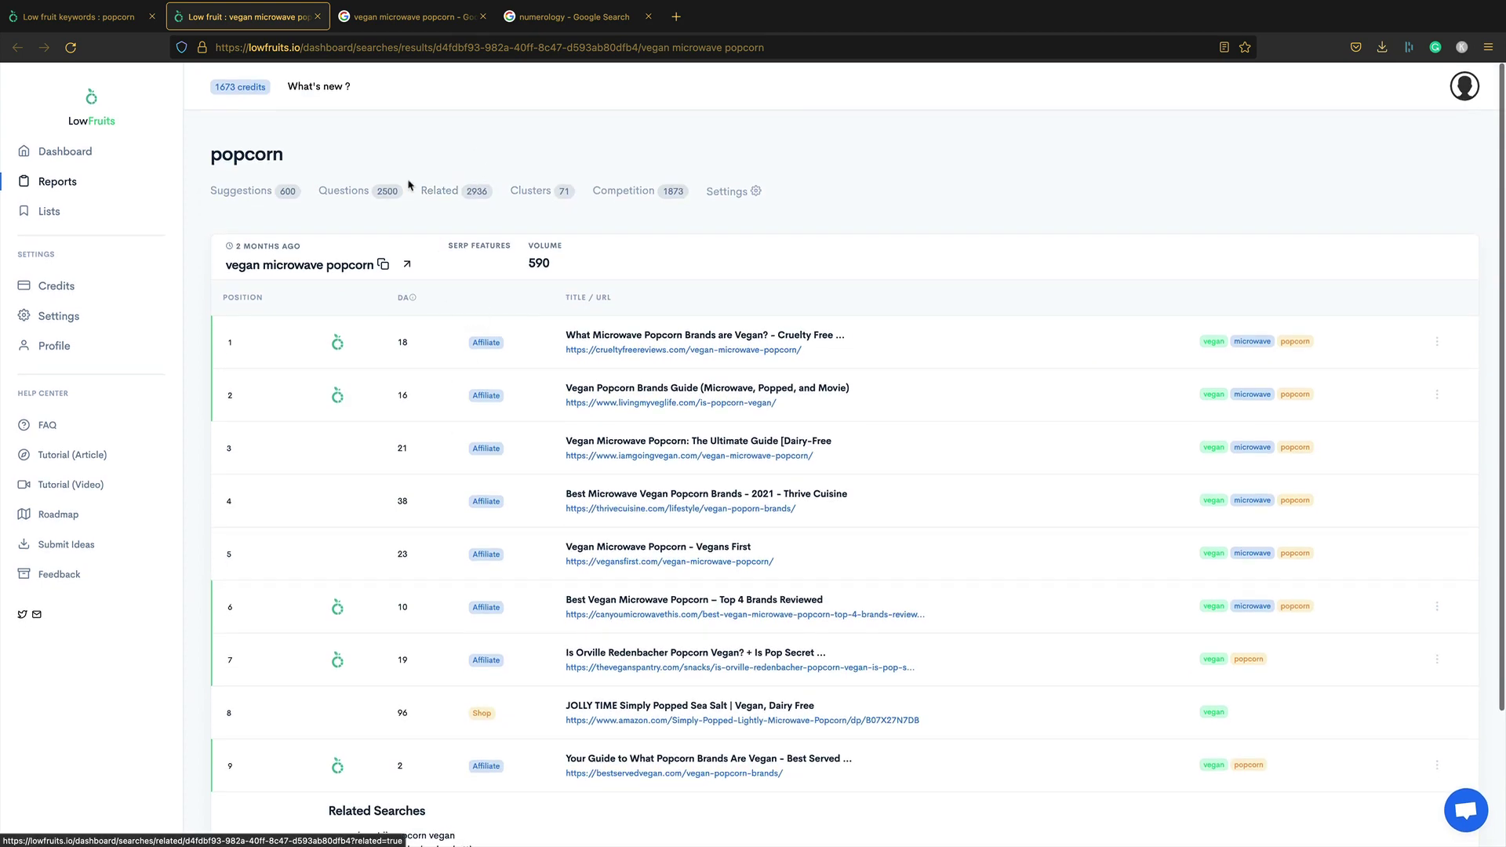
Step: Return to the popcorn report tab and scroll through its 198 low-fruit keywords
{"action": "left_click", "coordinate": [78, 17]}
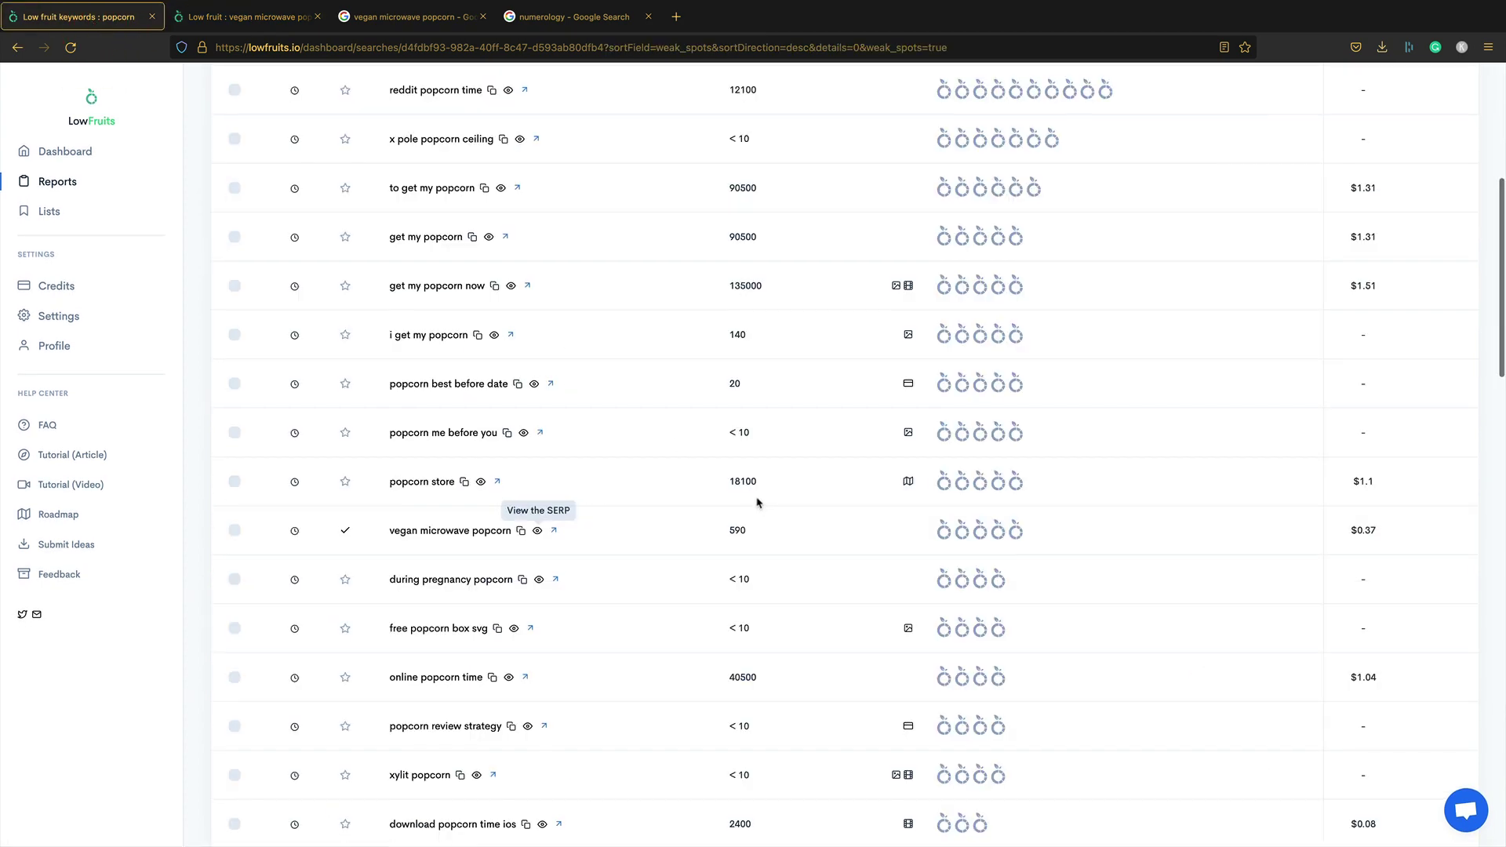
{"action": "left_click", "coordinate": [605, 553]}
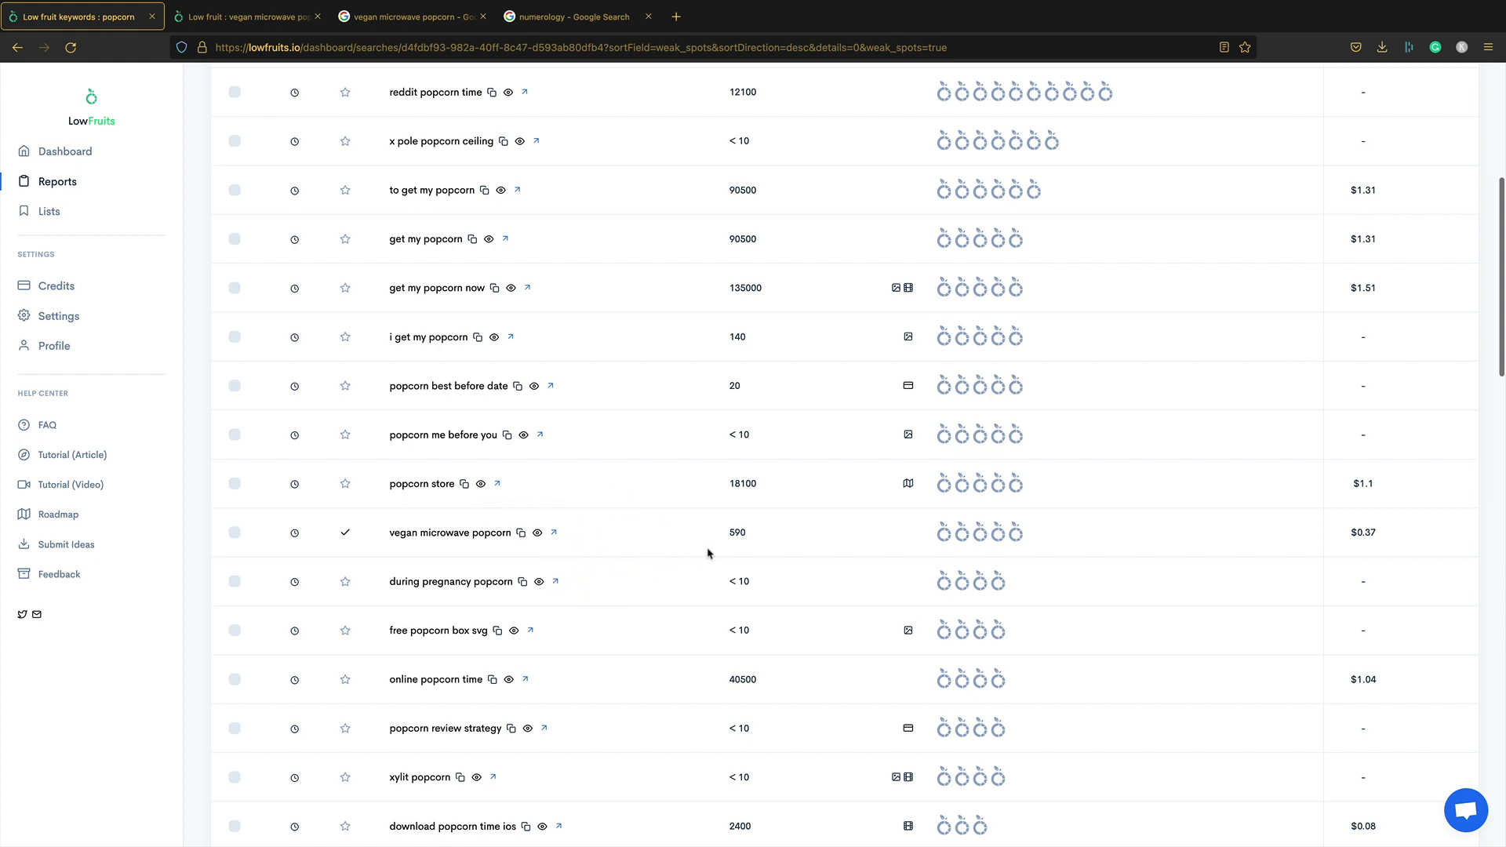
{"action": "scroll", "coordinate": [708, 554], "scroll_direction": "up", "scroll_amount": 5}
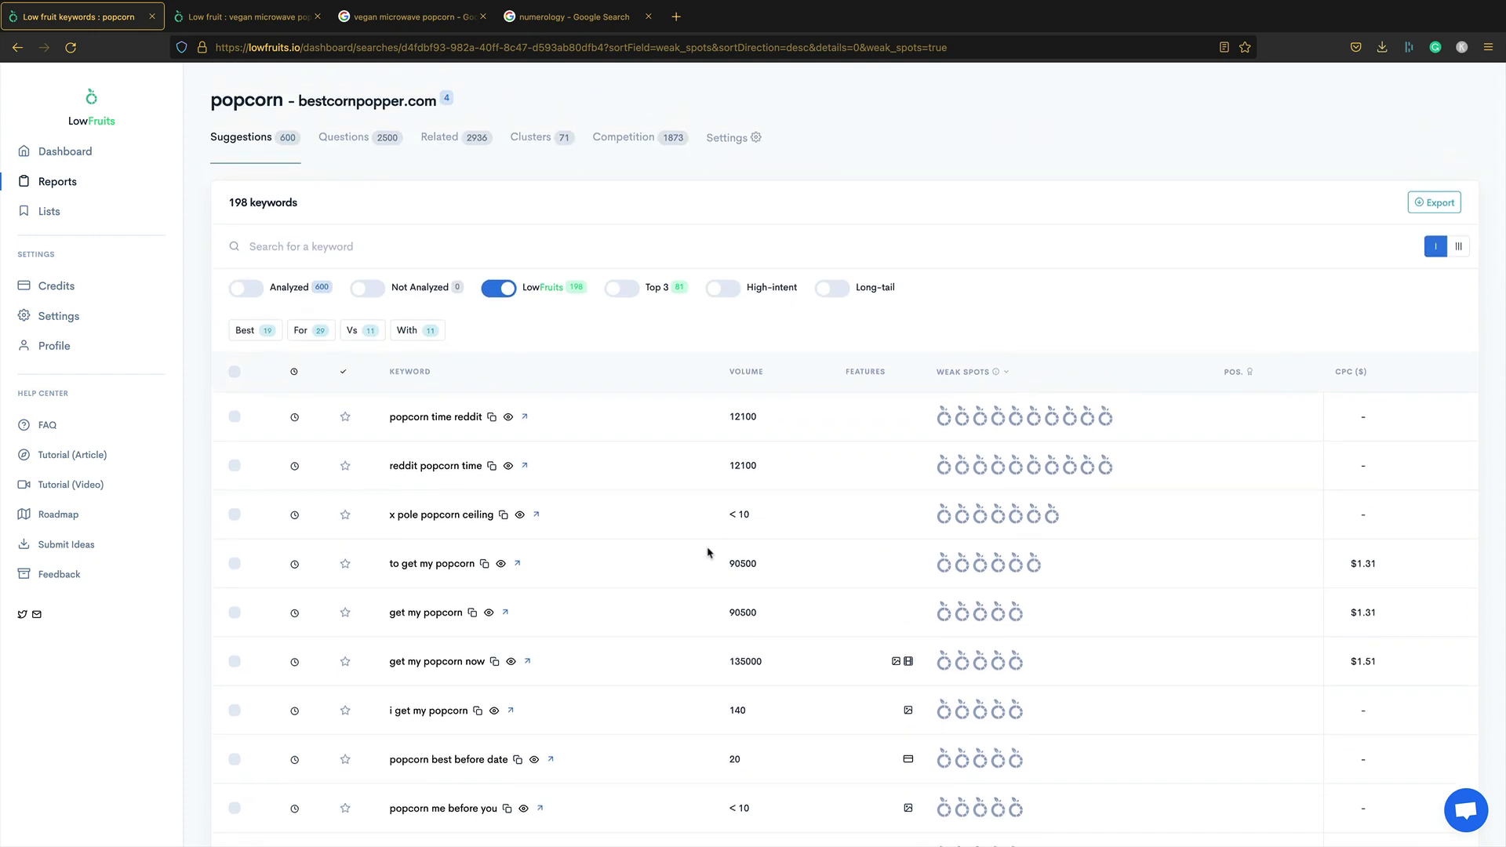
{"action": "scroll", "coordinate": [273, 390], "scroll_direction": "down", "scroll_amount": 4}
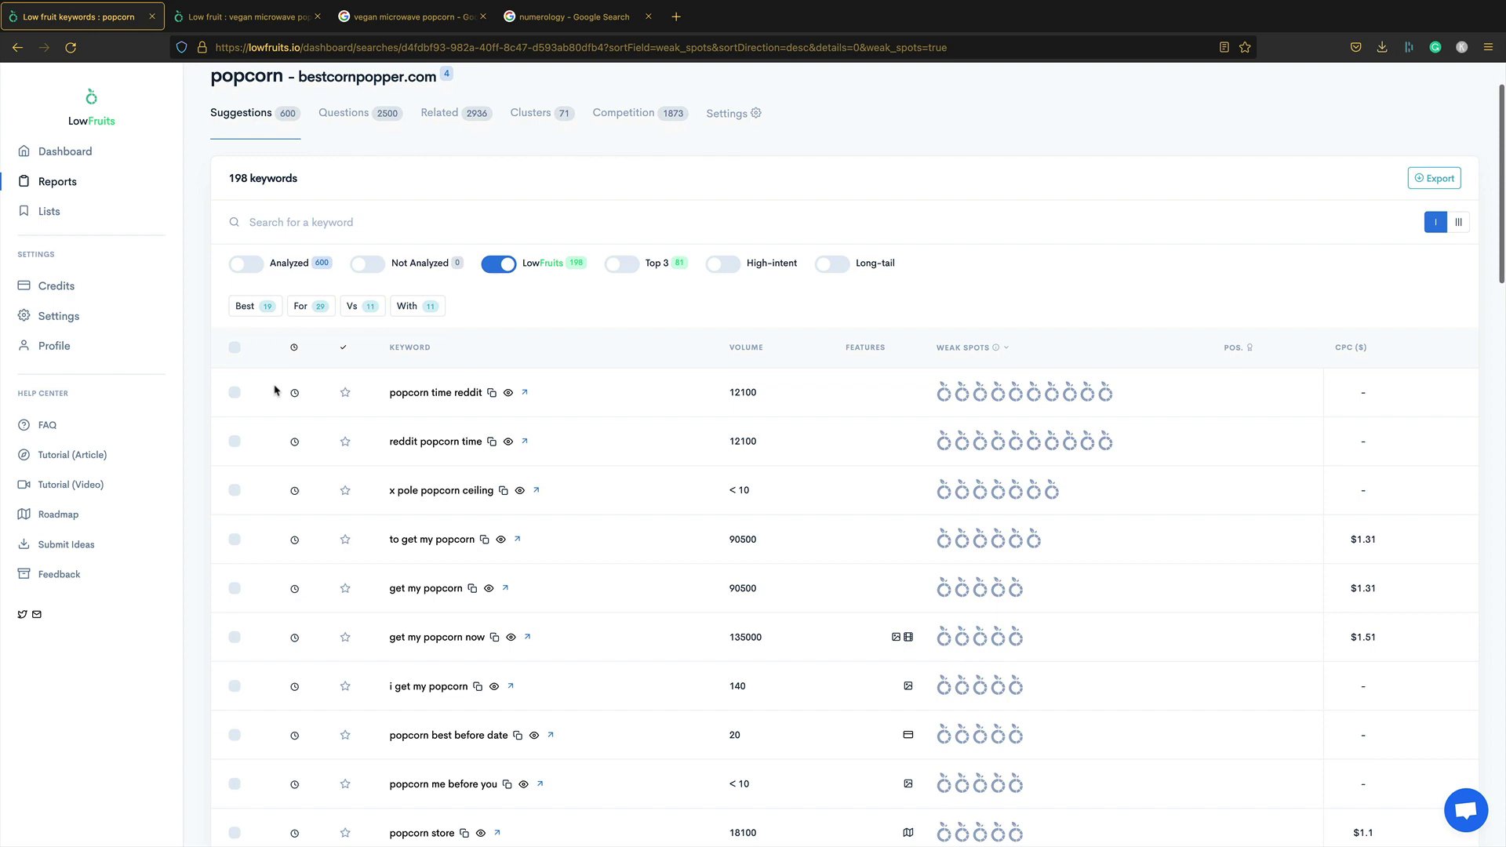
{"action": "scroll", "coordinate": [257, 405], "scroll_direction": "down", "scroll_amount": 4}
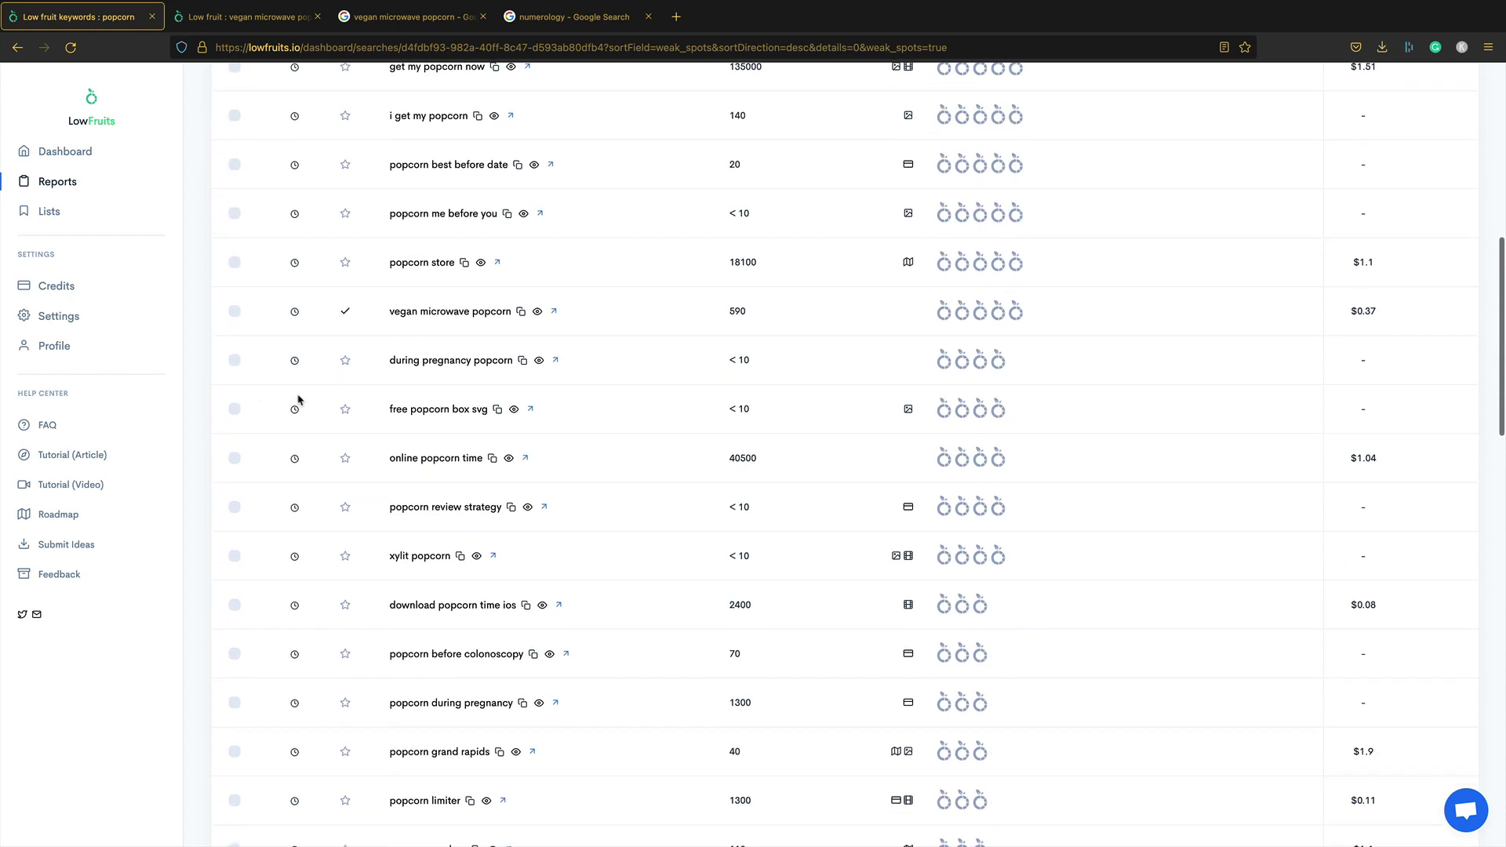
{"action": "scroll", "coordinate": [298, 400], "scroll_direction": "up", "scroll_amount": 1}
Step: Tick popcorn store, vegan microwave popcorn, during pregnancy popcorn and free popcorn box svg
{"action": "left_click", "coordinate": [235, 269]}
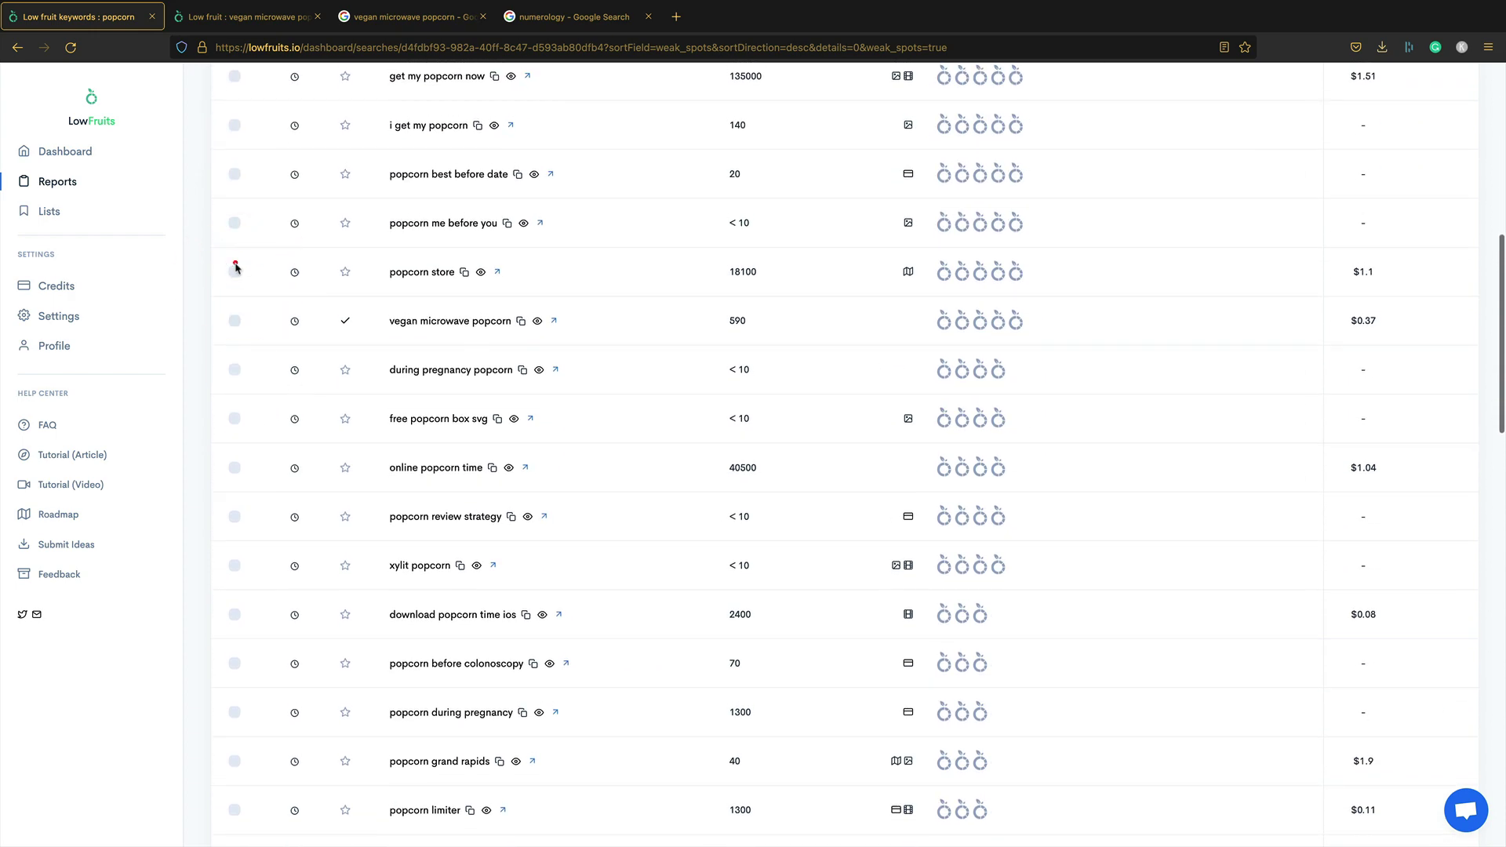
{"action": "left_click", "coordinate": [237, 270]}
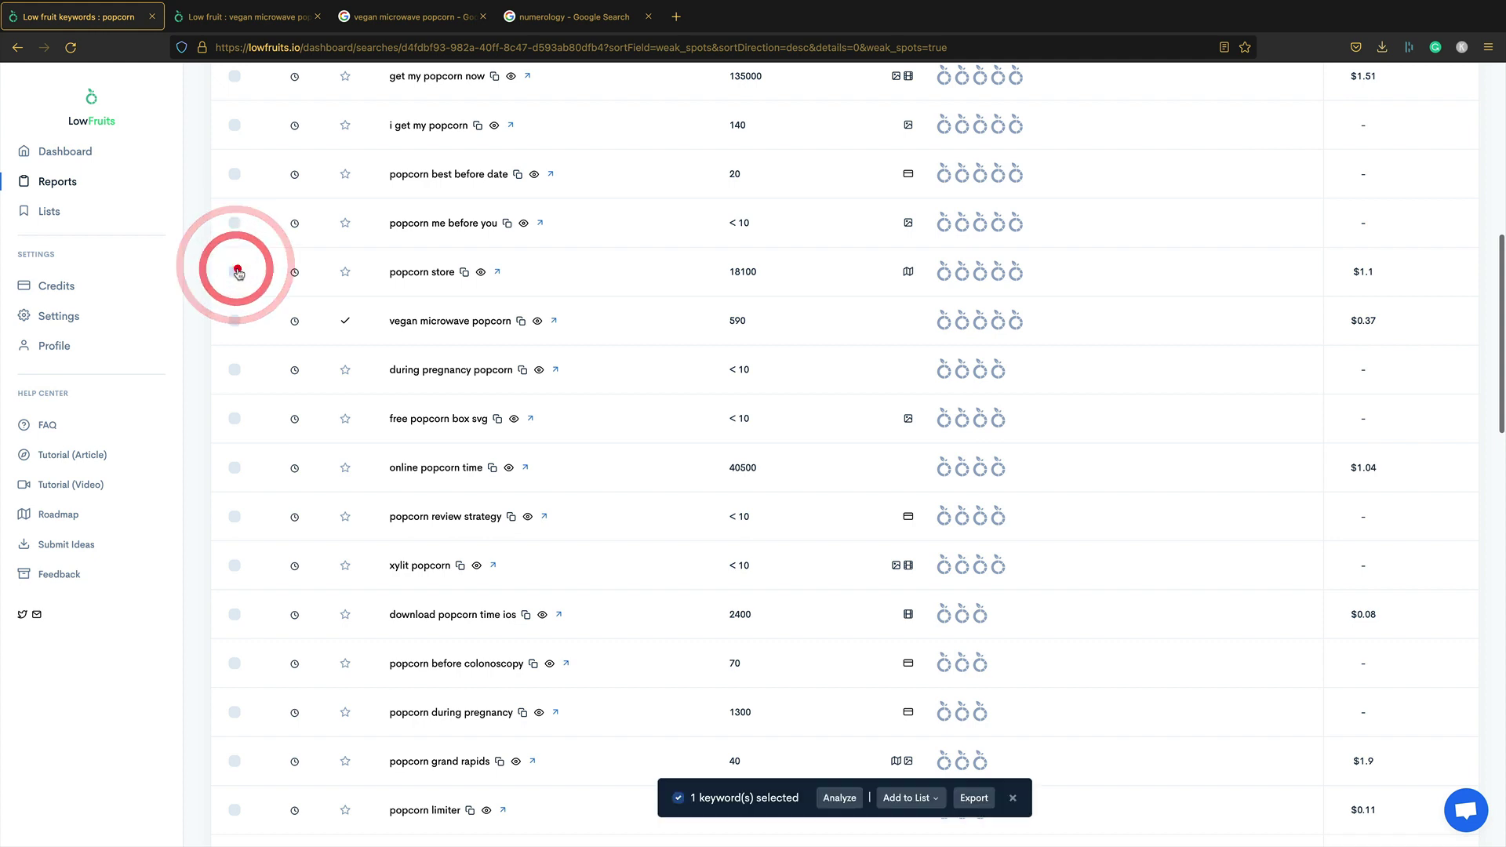
{"action": "left_click", "coordinate": [235, 321]}
{"action": "left_click", "coordinate": [234, 370]}
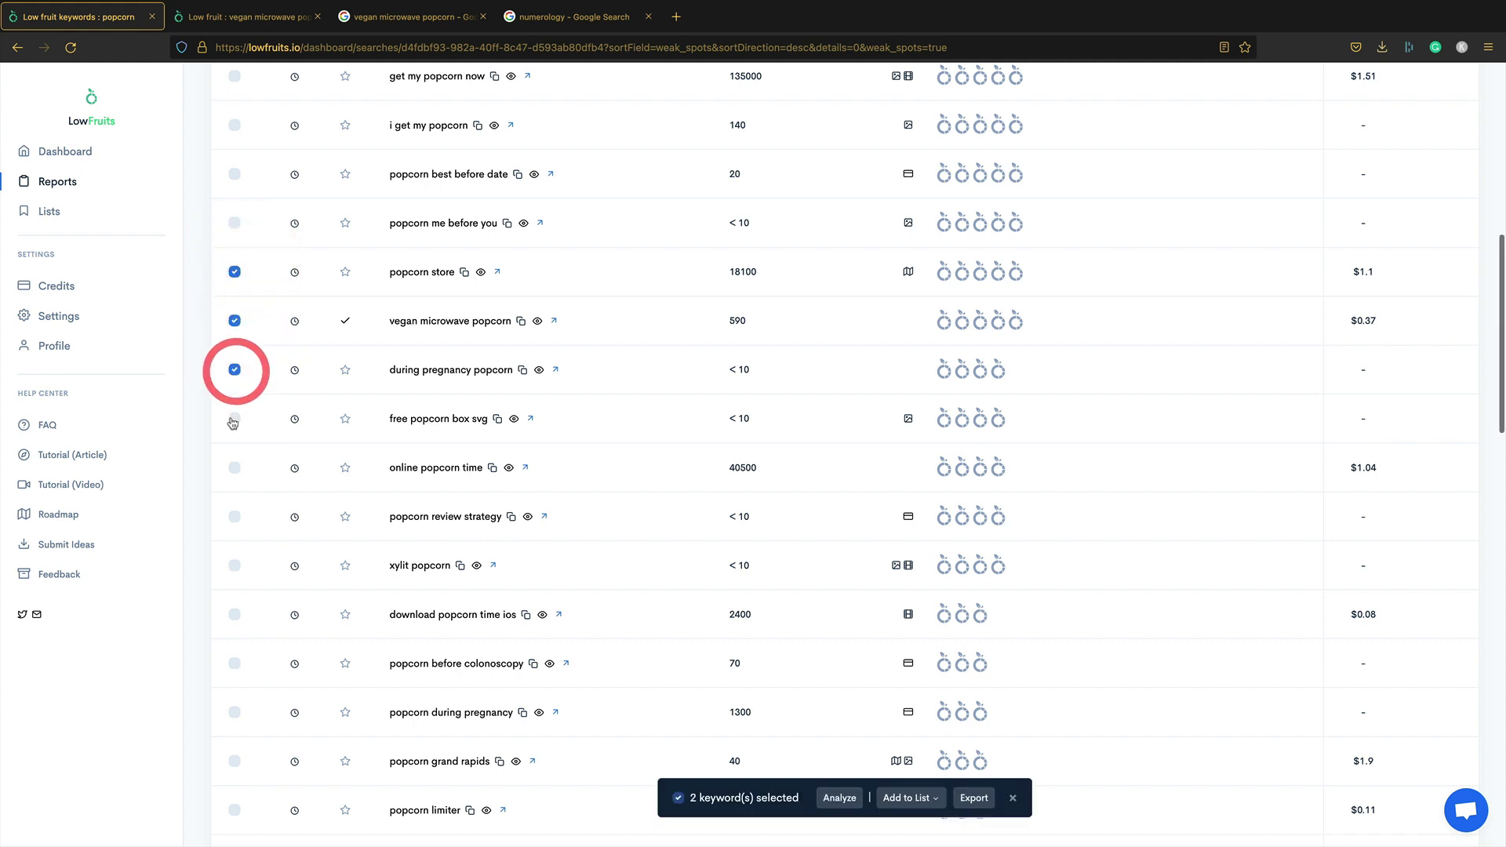
{"action": "left_click", "coordinate": [233, 421]}
Step: Look at the Add to List choices for the selection and close them without adding anything
{"action": "left_click", "coordinate": [925, 798]}
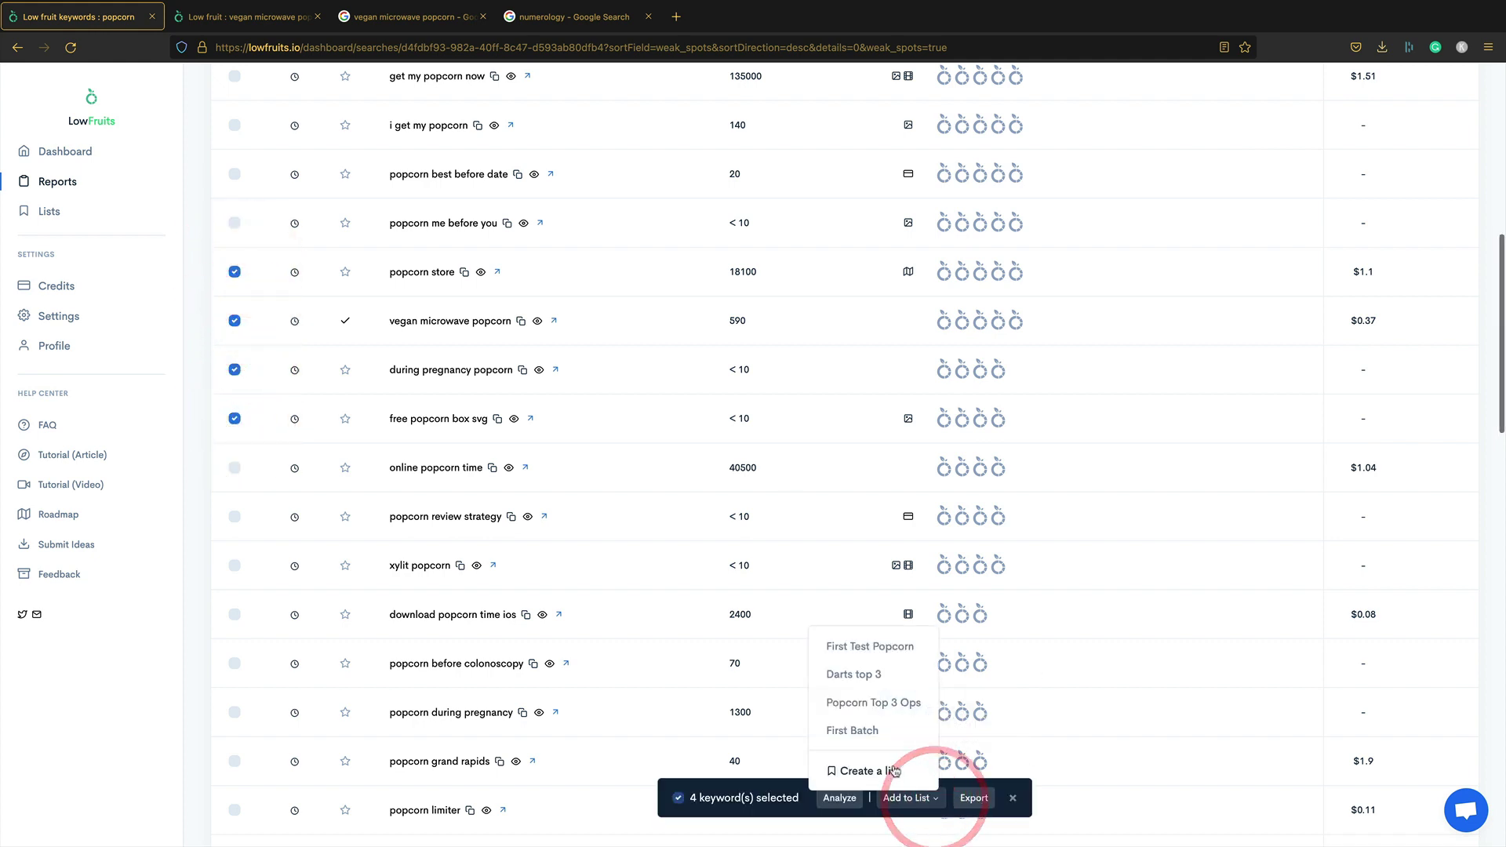
{"action": "left_click", "coordinate": [837, 369]}
{"action": "scroll", "coordinate": [981, 384], "scroll_direction": "up", "scroll_amount": 5}
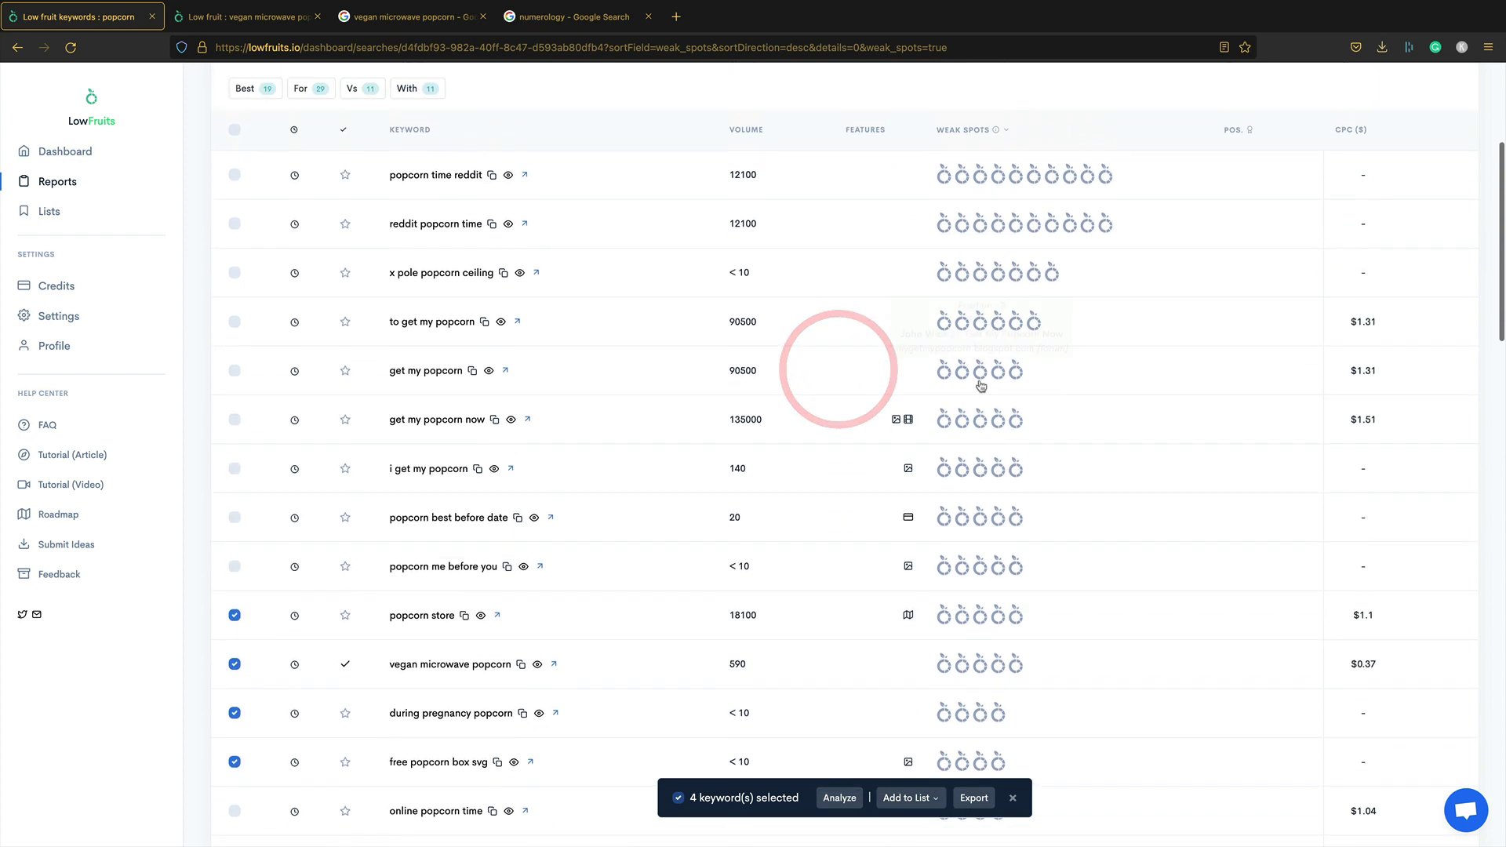
{"action": "scroll", "coordinate": [980, 385], "scroll_direction": "up", "scroll_amount": 2}
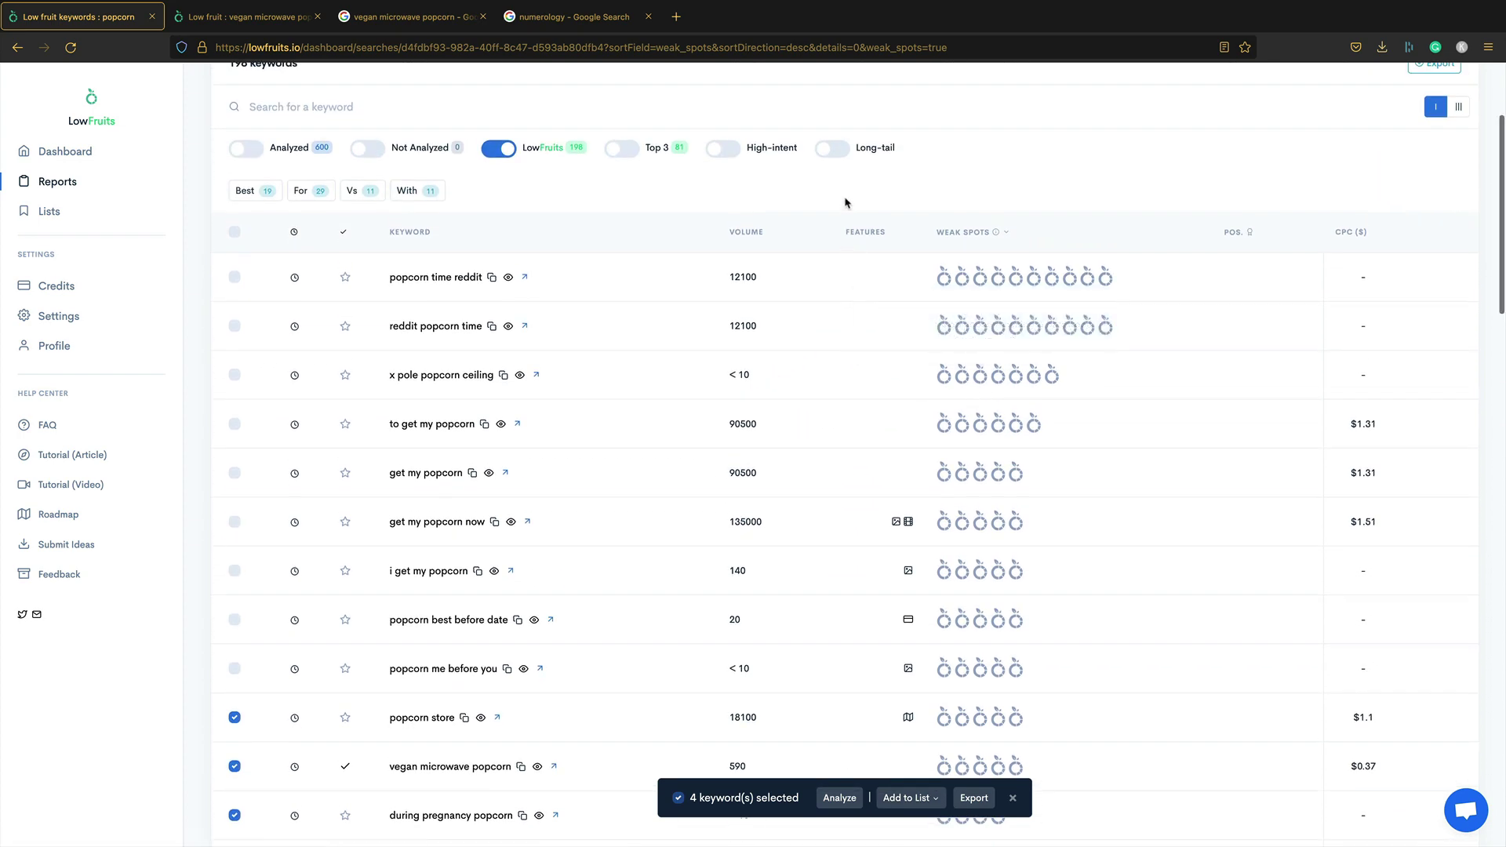
{"action": "scroll", "coordinate": [843, 196], "scroll_direction": "up", "scroll_amount": 3}
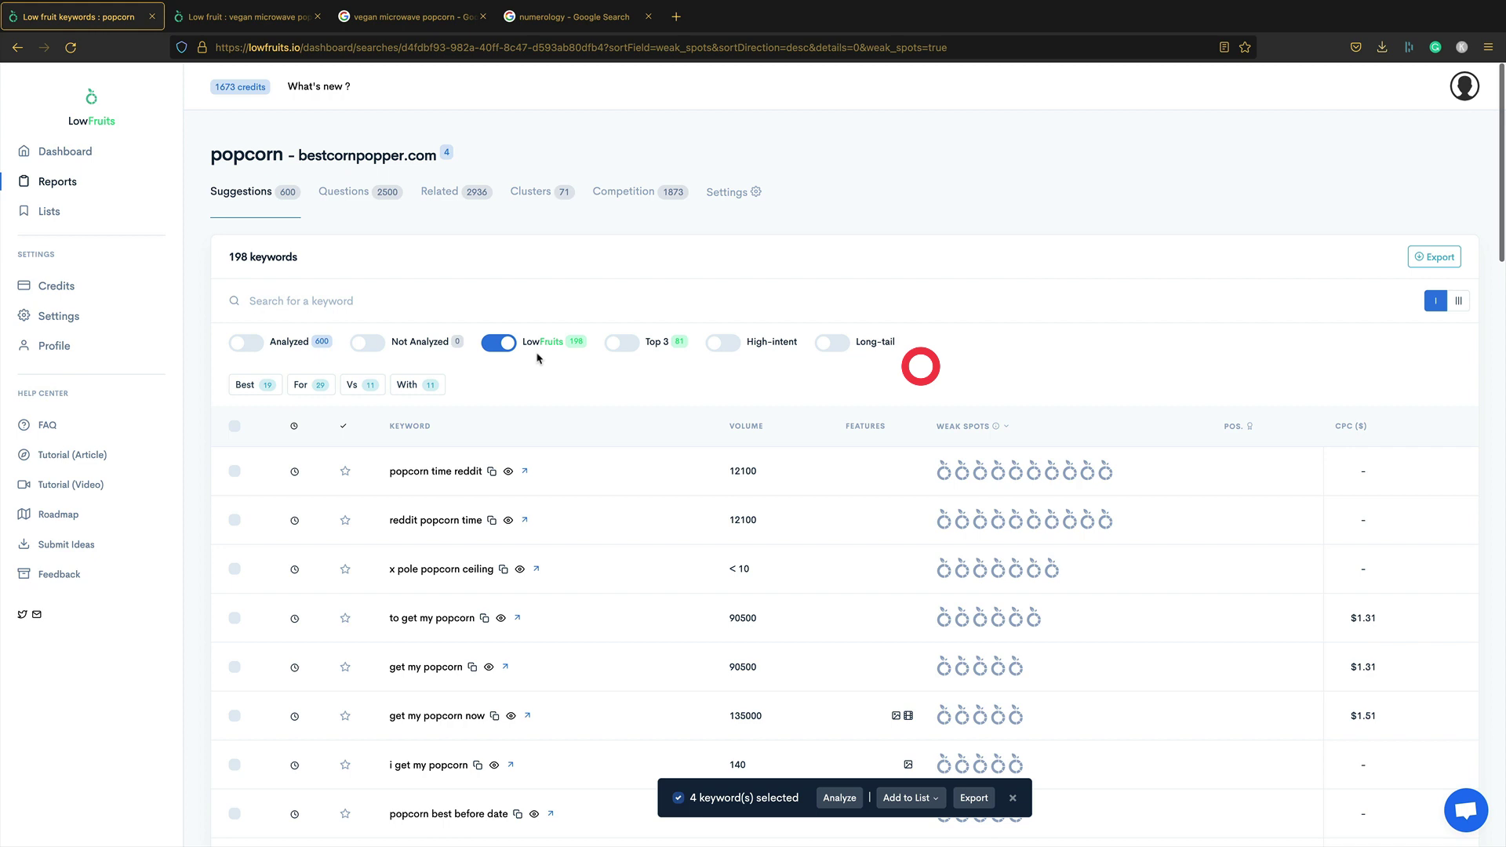
Step: Switch off the LowFruits filter and switch on Top 3 to narrow the popcorn keywords
{"action": "left_click", "coordinate": [499, 343]}
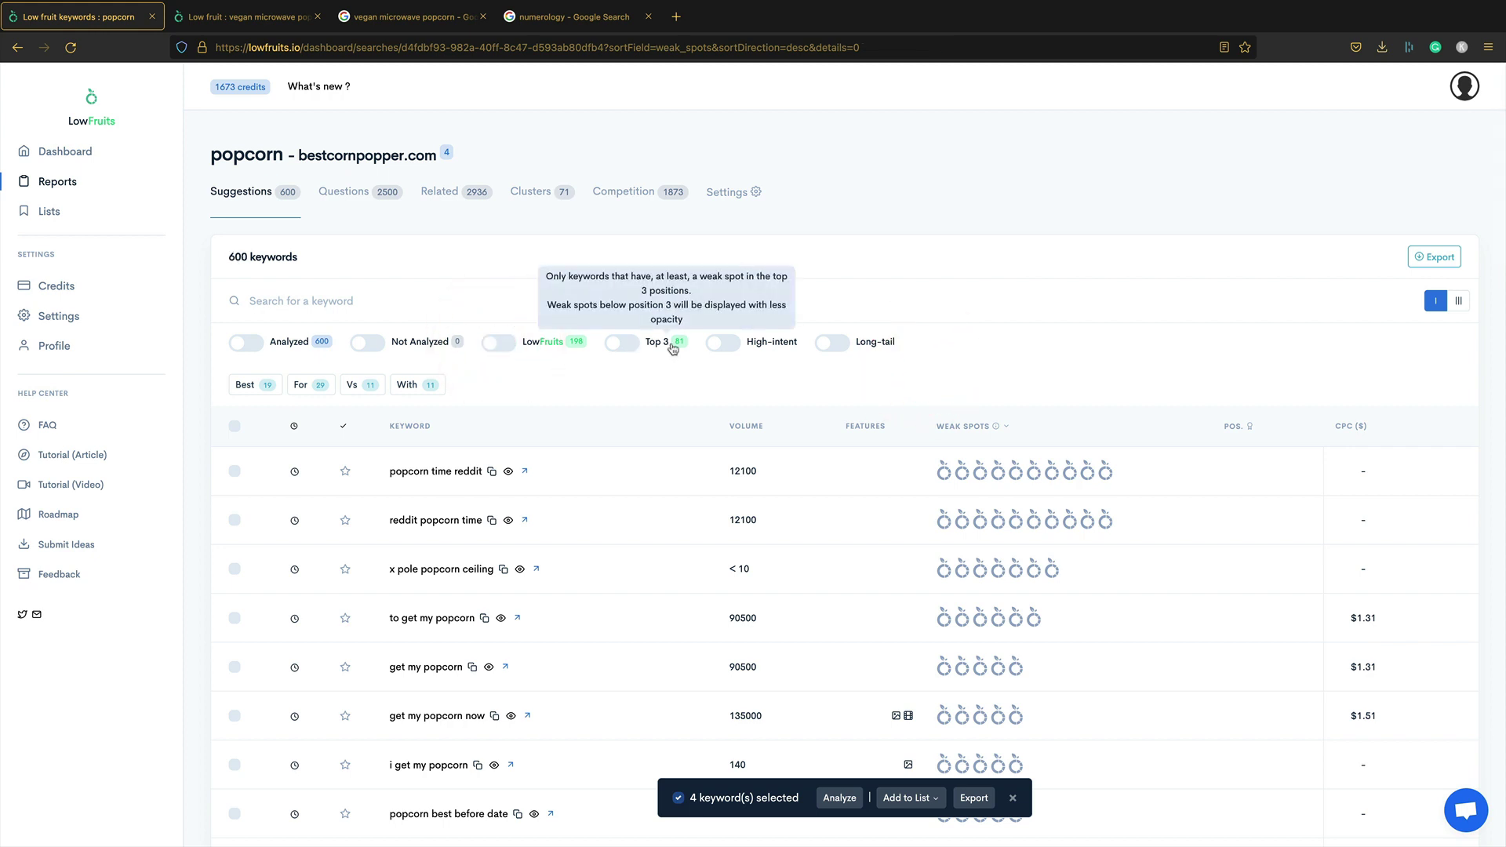
{"action": "left_click", "coordinate": [626, 343]}
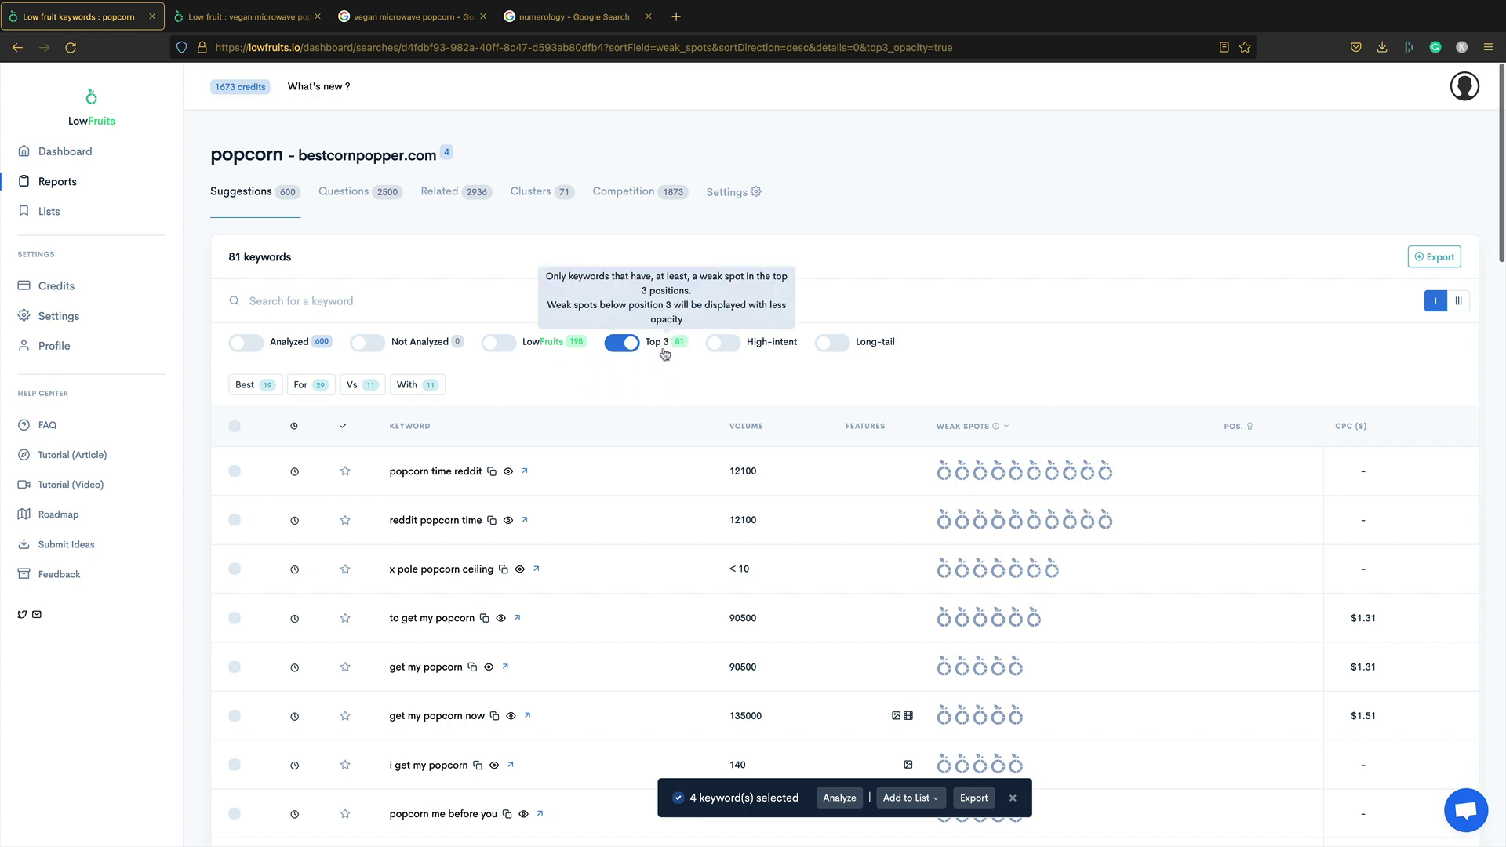
{"action": "scroll", "coordinate": [667, 354], "scroll_direction": "down", "scroll_amount": 1}
{"action": "scroll", "coordinate": [667, 354], "scroll_direction": "down", "scroll_amount": 3}
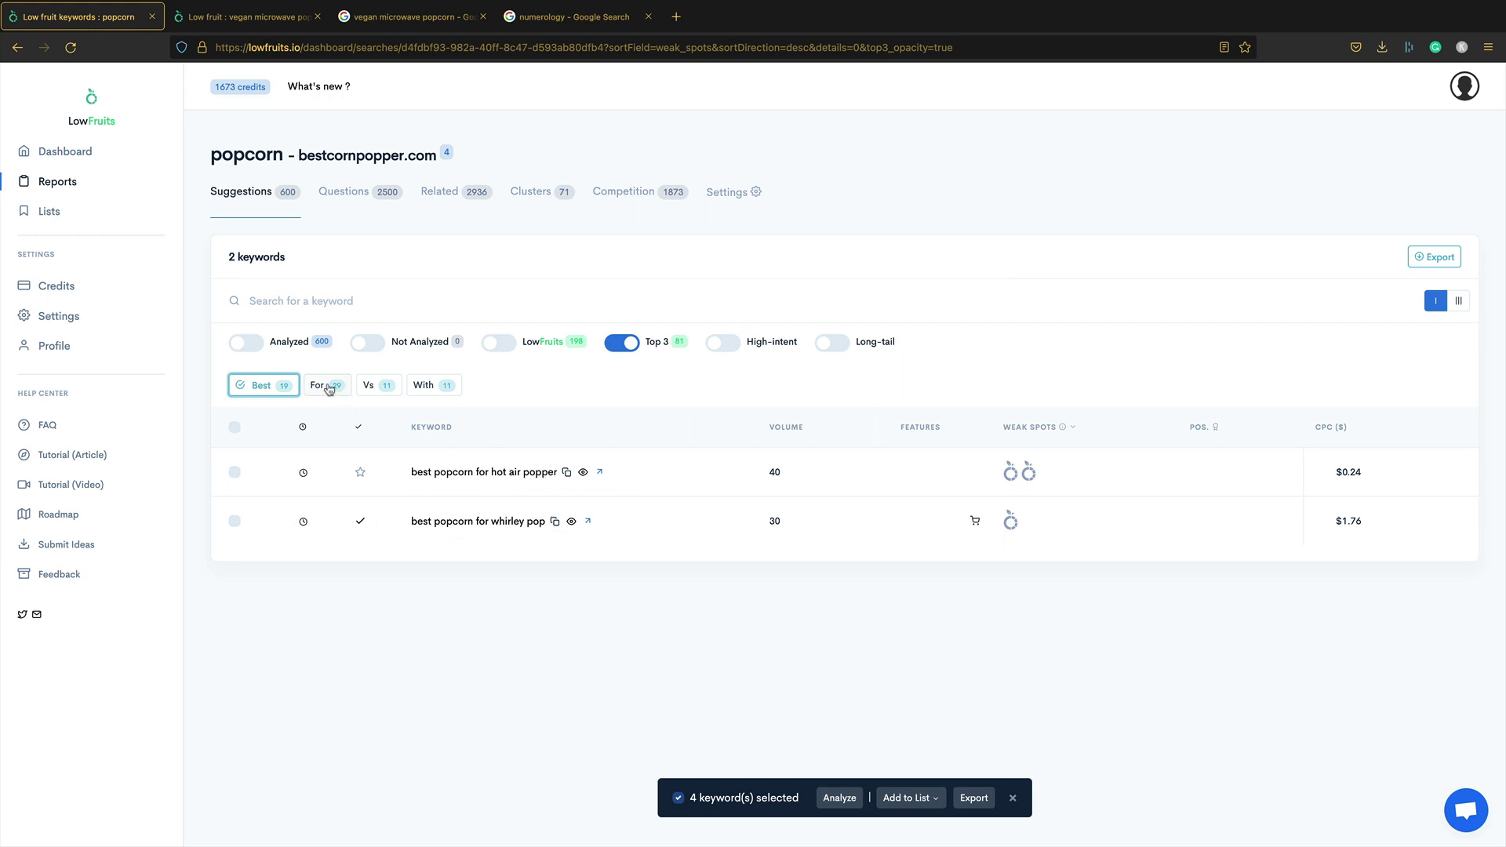
{"action": "left_click", "coordinate": [263, 385]}
{"action": "scroll", "coordinate": [661, 385], "scroll_direction": "down", "scroll_amount": 5}
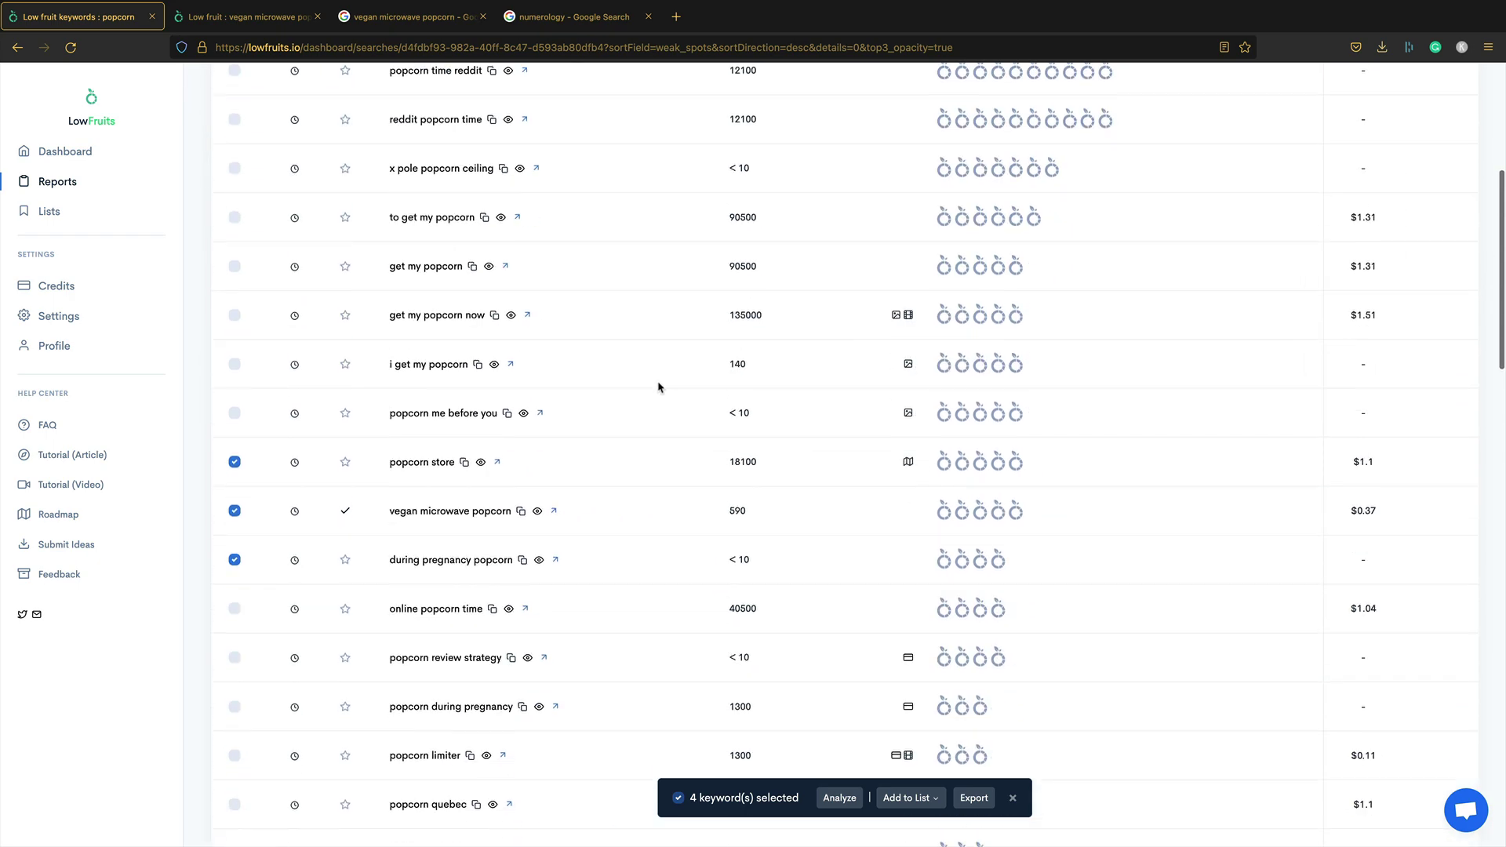
{"action": "scroll", "coordinate": [659, 386], "scroll_direction": "down", "scroll_amount": 11}
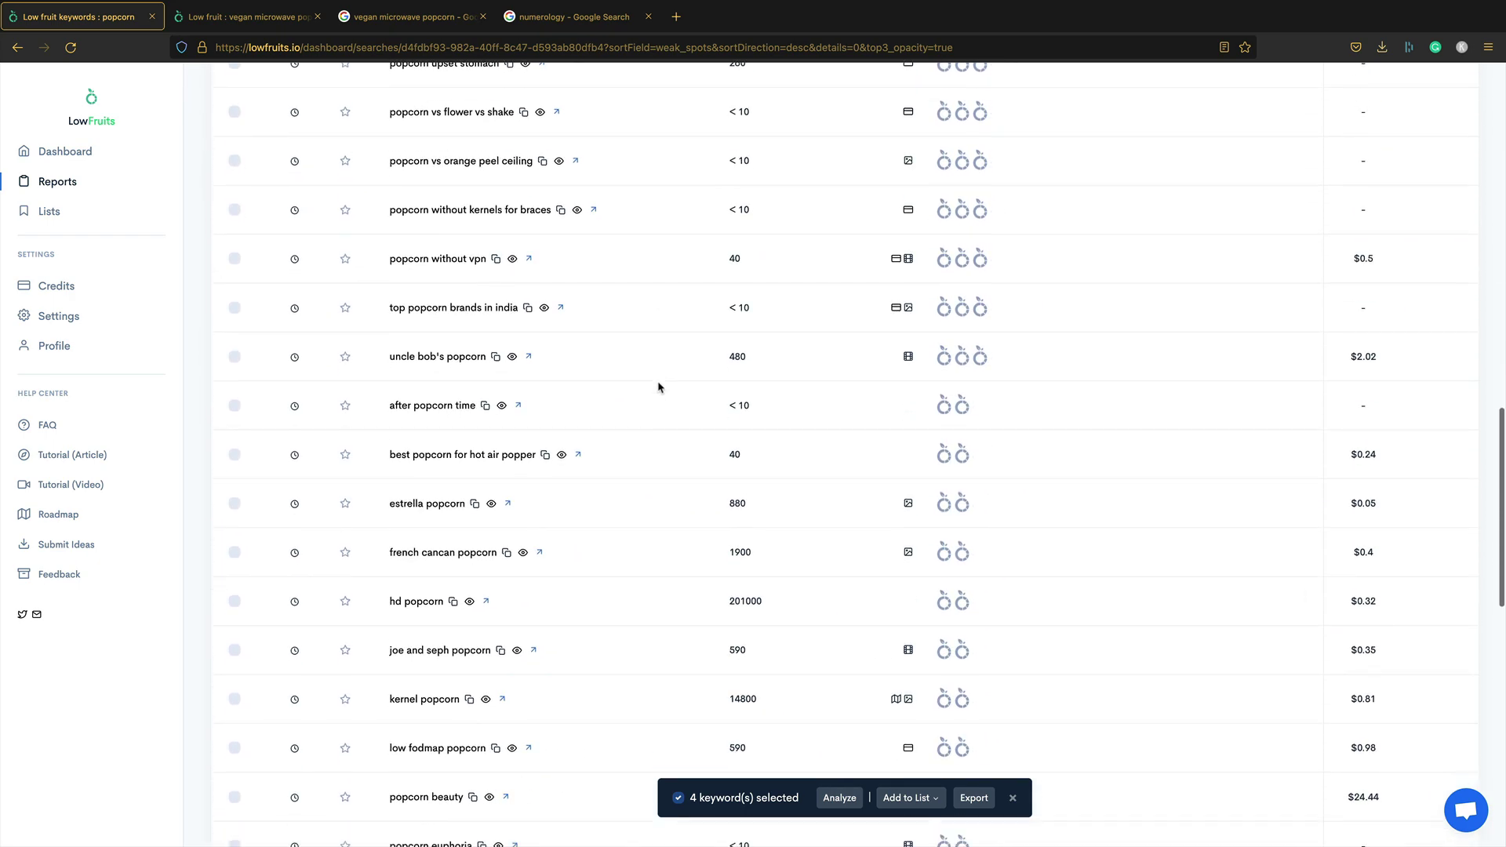
{"action": "scroll", "coordinate": [645, 461], "scroll_direction": "up", "scroll_amount": 20}
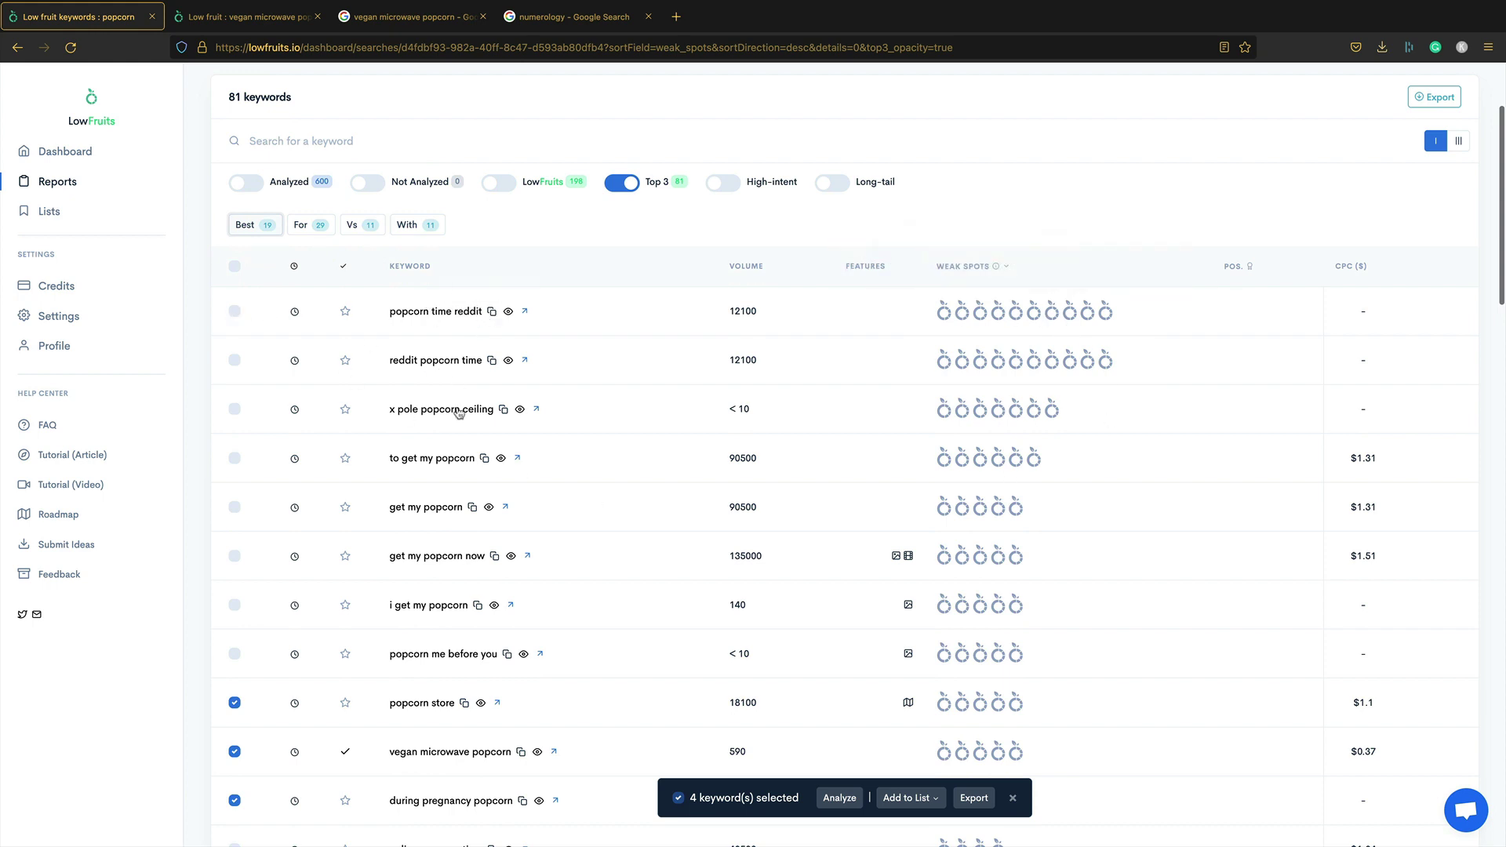
{"action": "scroll", "coordinate": [463, 412], "scroll_direction": "down", "scroll_amount": 1}
{"action": "scroll", "coordinate": [784, 294], "scroll_direction": "down", "scroll_amount": 2}
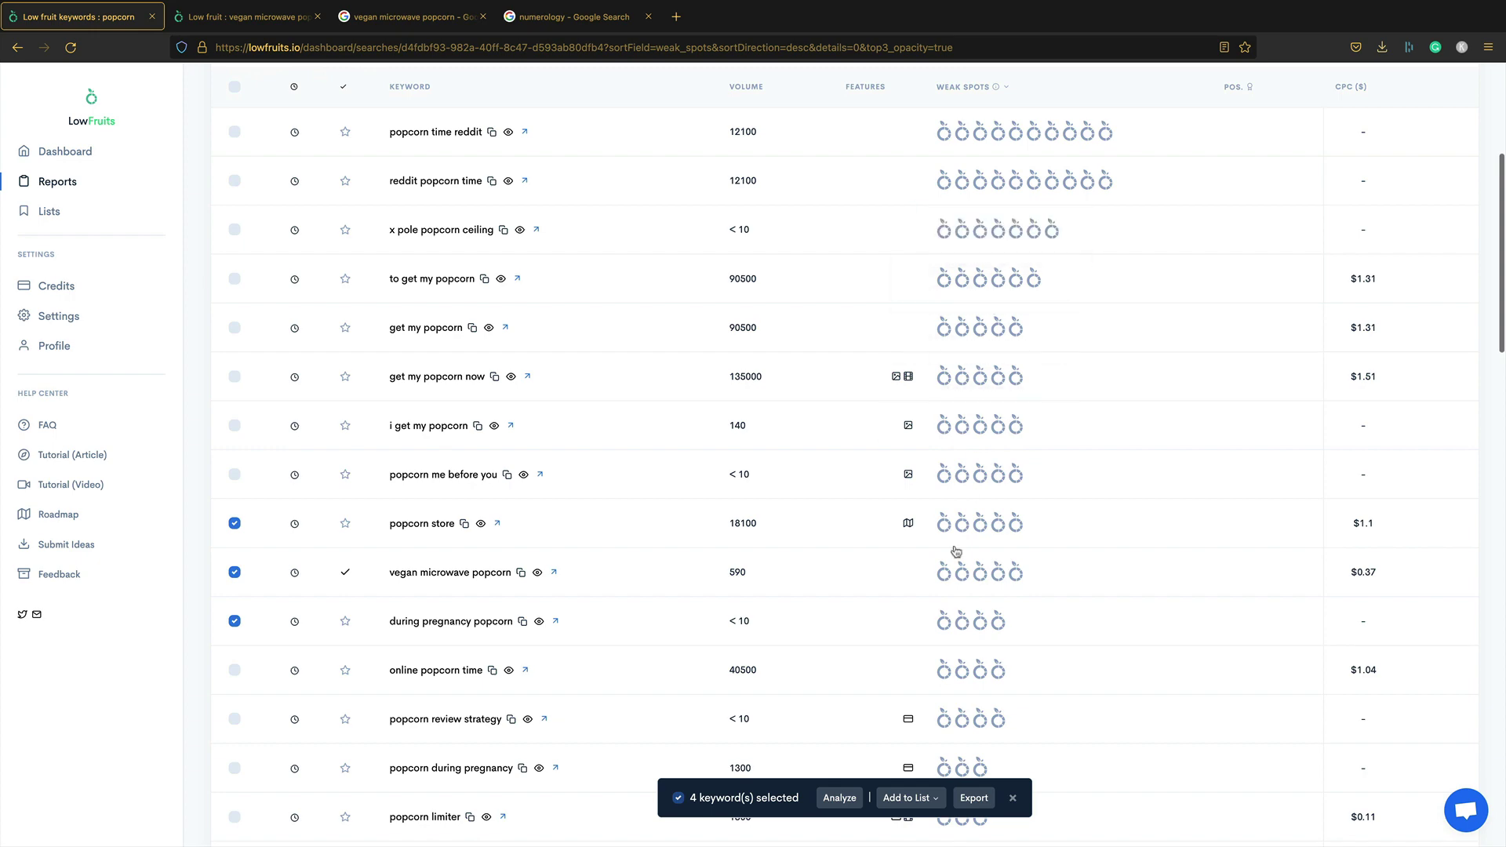
{"action": "scroll", "coordinate": [980, 471], "scroll_direction": "down", "scroll_amount": 1}
{"action": "scroll", "coordinate": [1009, 498], "scroll_direction": "down", "scroll_amount": 2}
{"action": "scroll", "coordinate": [1032, 498], "scroll_direction": "down", "scroll_amount": 4}
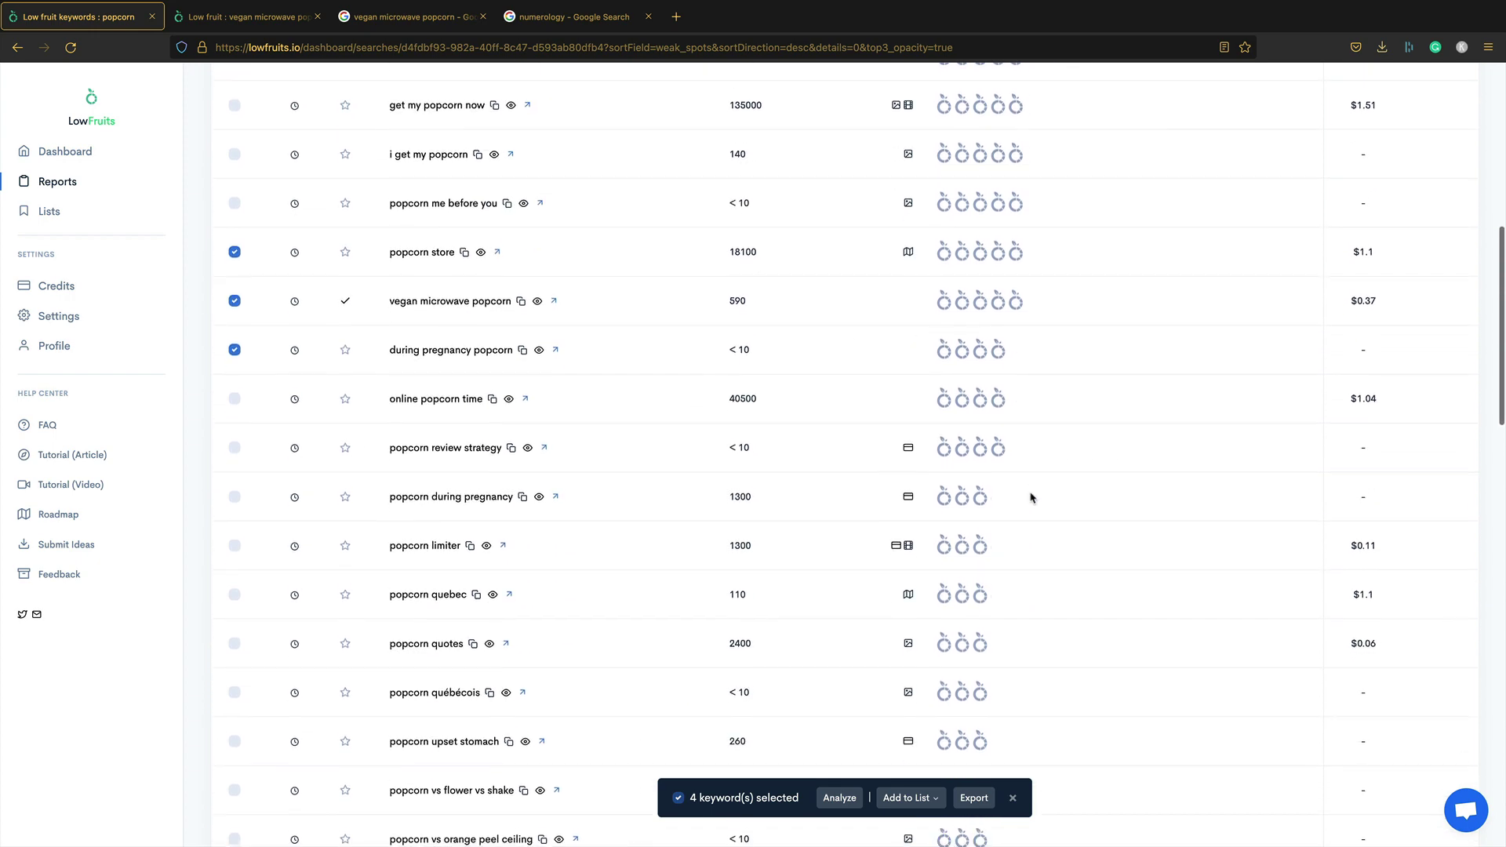
{"action": "scroll", "coordinate": [1032, 498], "scroll_direction": "down", "scroll_amount": 1}
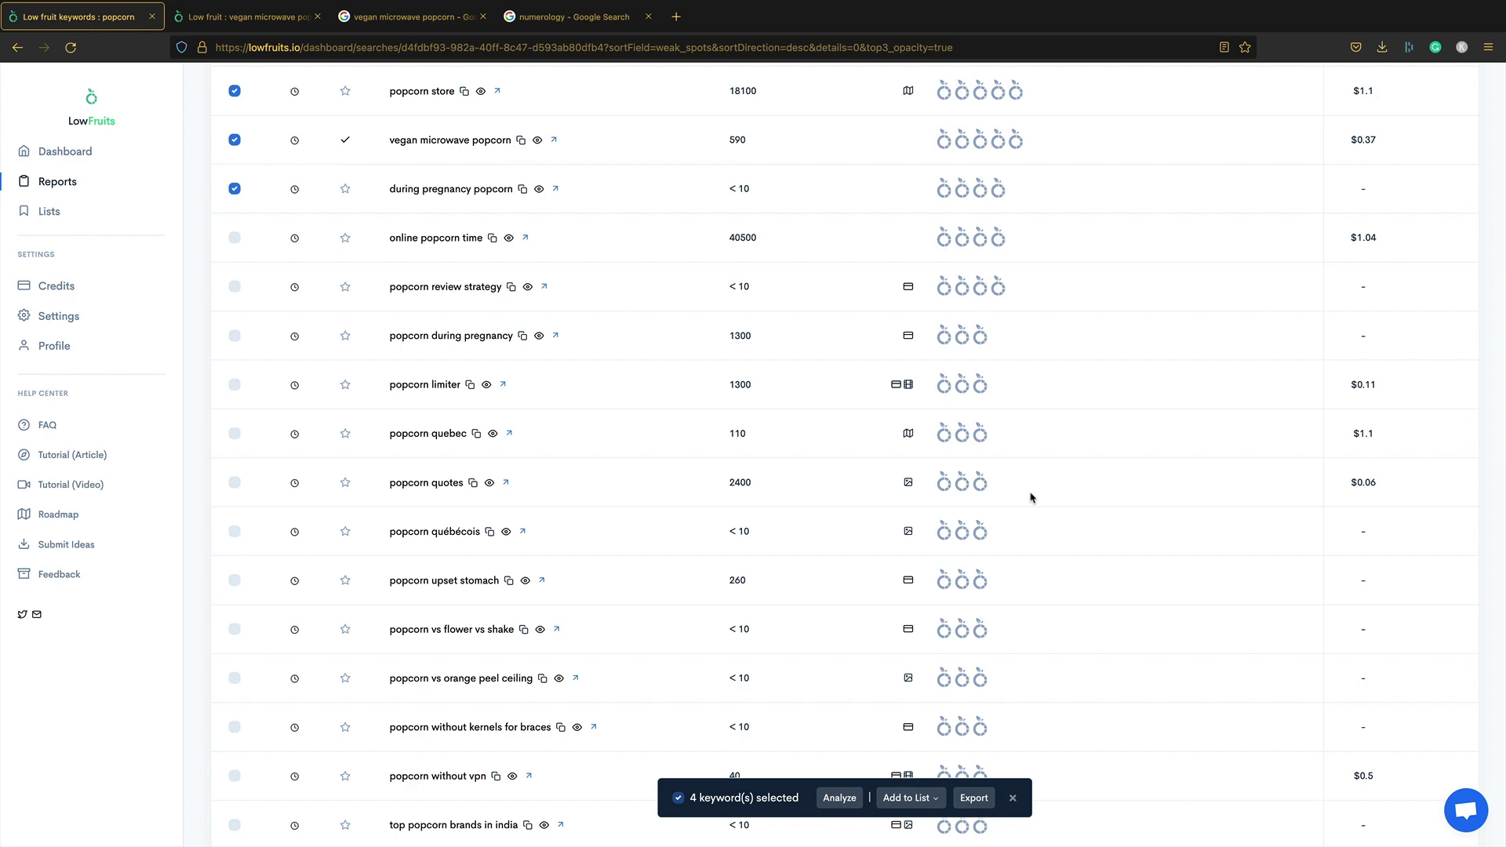
{"action": "scroll", "coordinate": [1031, 481], "scroll_direction": "down", "scroll_amount": 1}
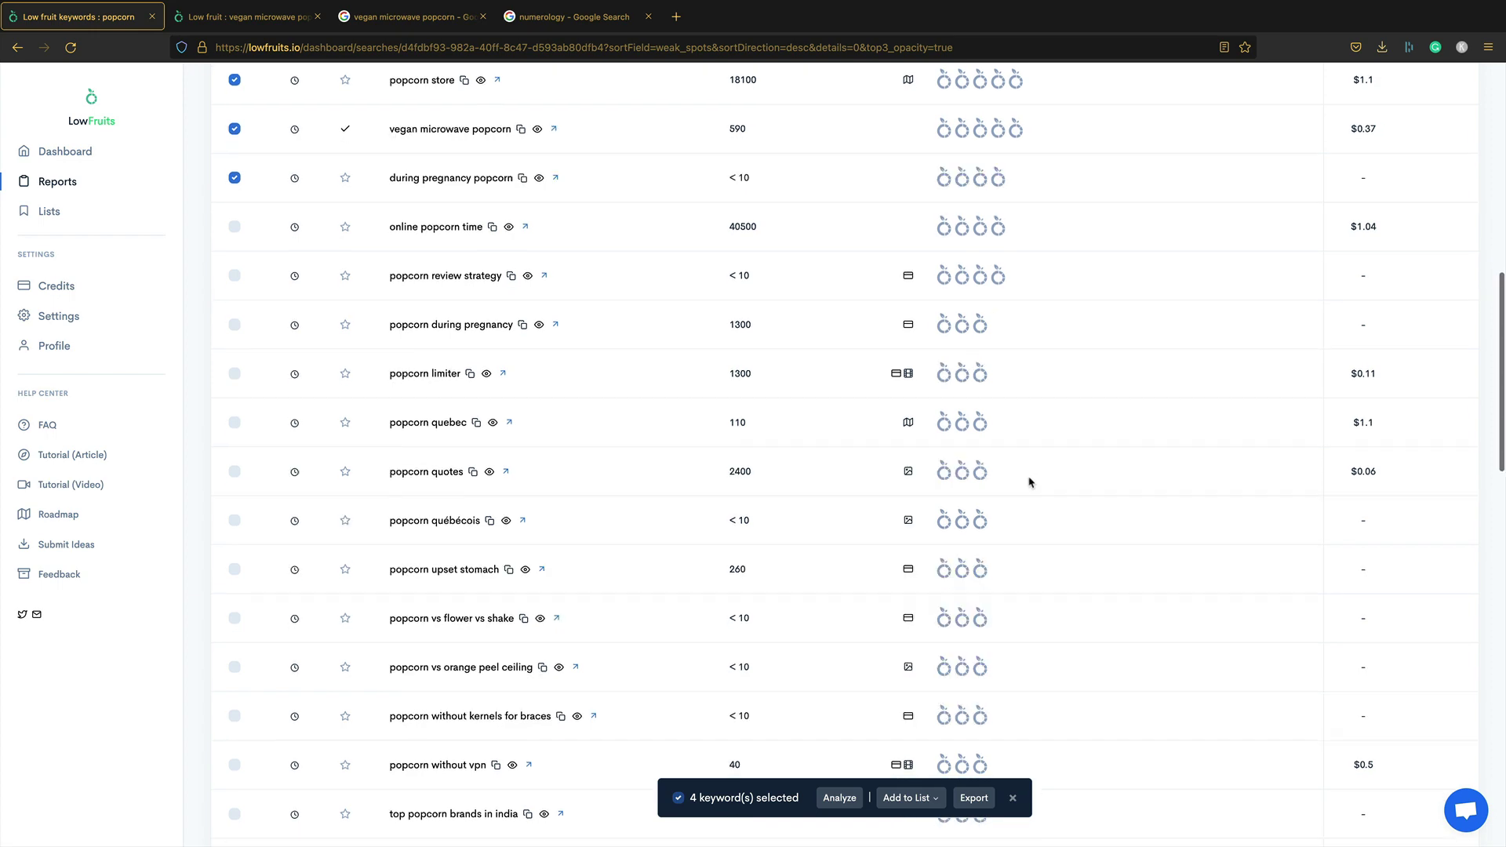
{"action": "double_click", "coordinate": [735, 424]}
{"action": "scroll", "coordinate": [761, 435], "scroll_direction": "up", "scroll_amount": 8}
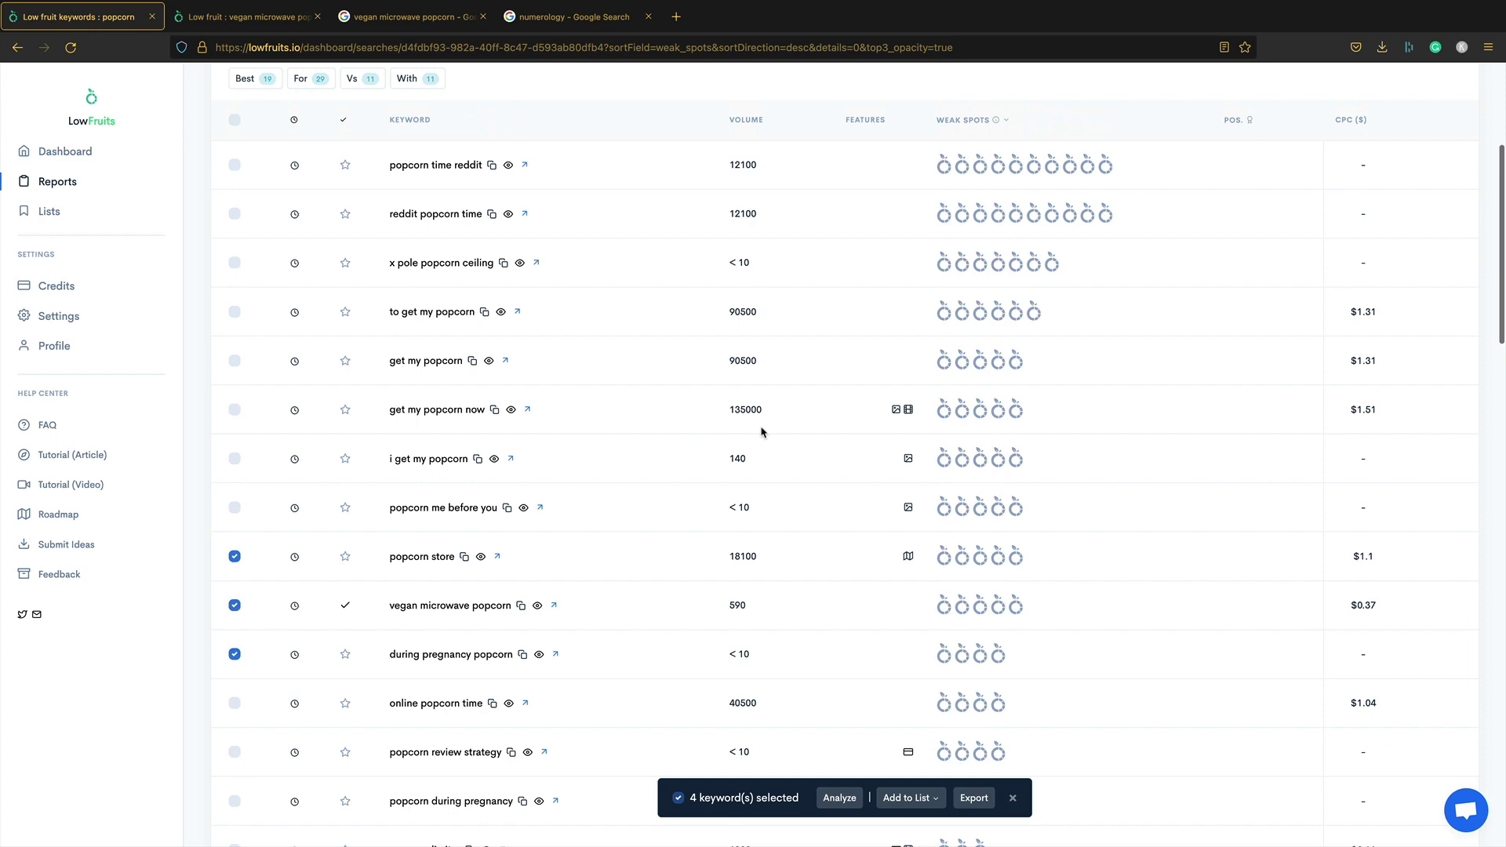
{"action": "scroll", "coordinate": [761, 432], "scroll_direction": "down", "scroll_amount": 8}
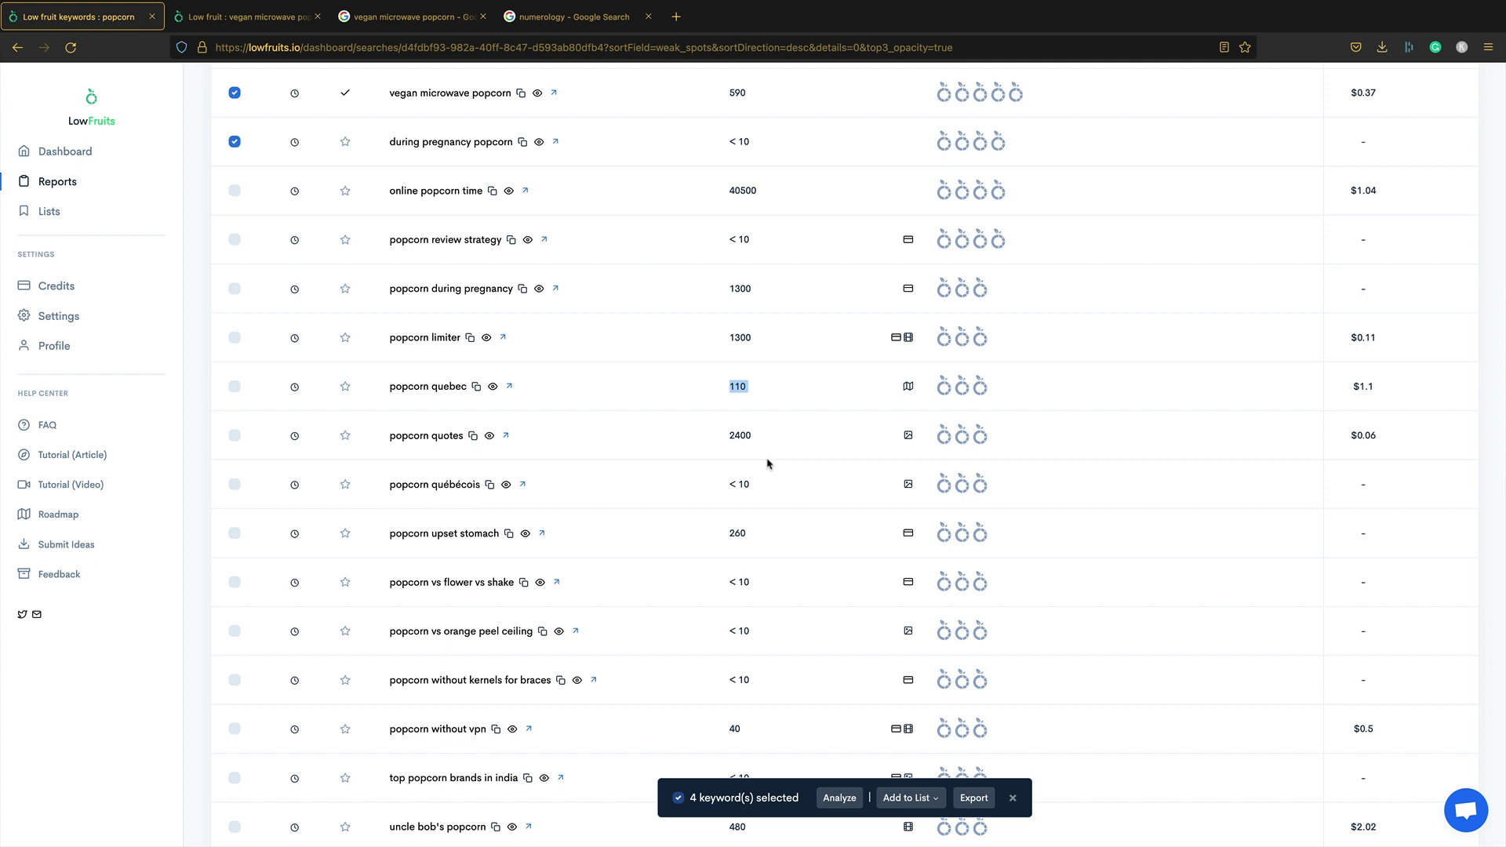
{"action": "scroll", "coordinate": [767, 464], "scroll_direction": "up", "scroll_amount": 1}
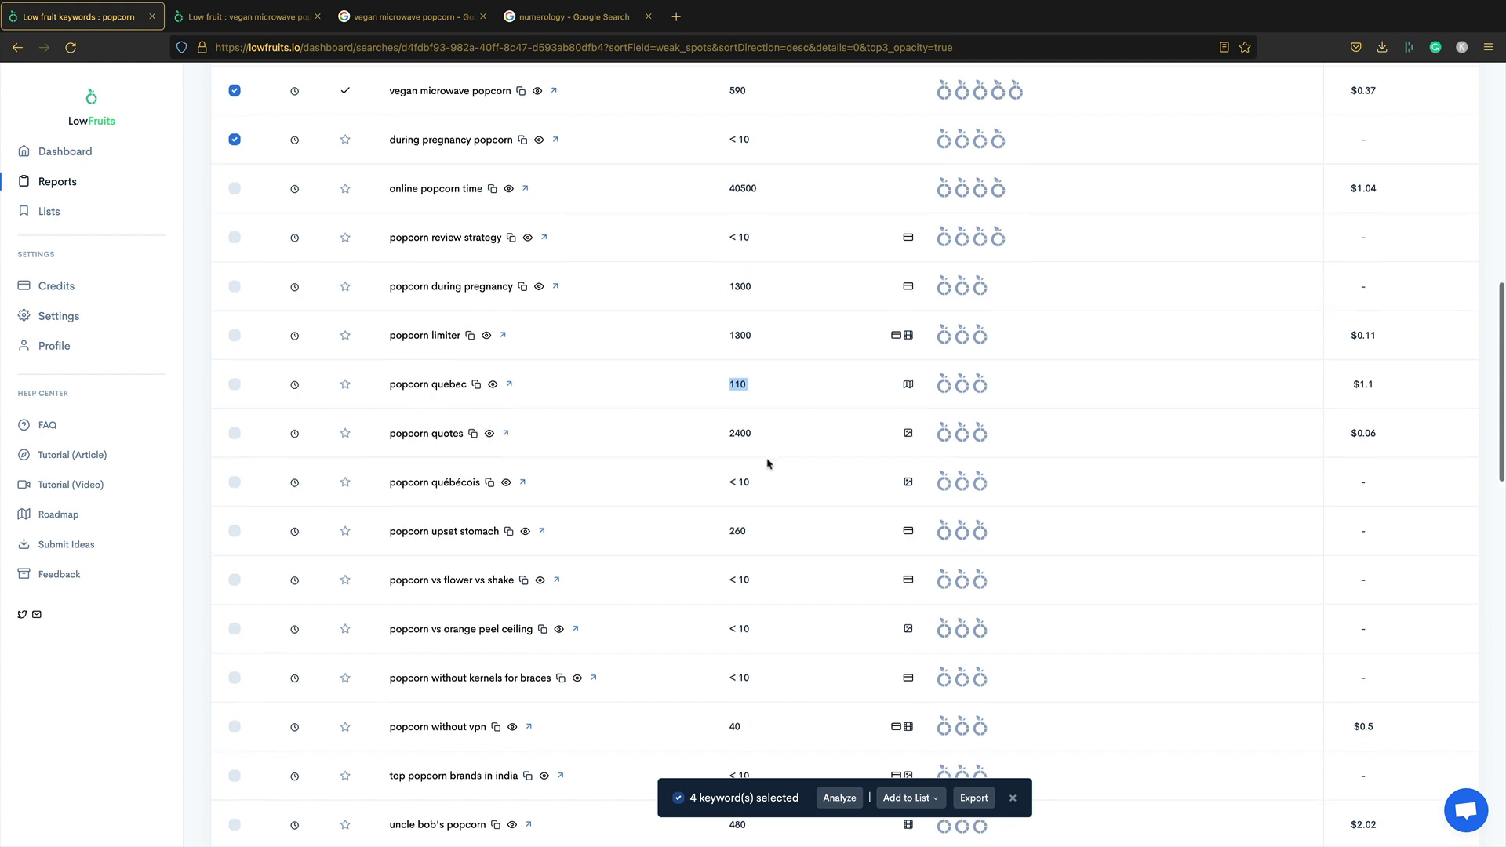
Step: Go from the Dashboard and keyword ideas page to Reports to open the numerology report
{"action": "left_click", "coordinate": [71, 155]}
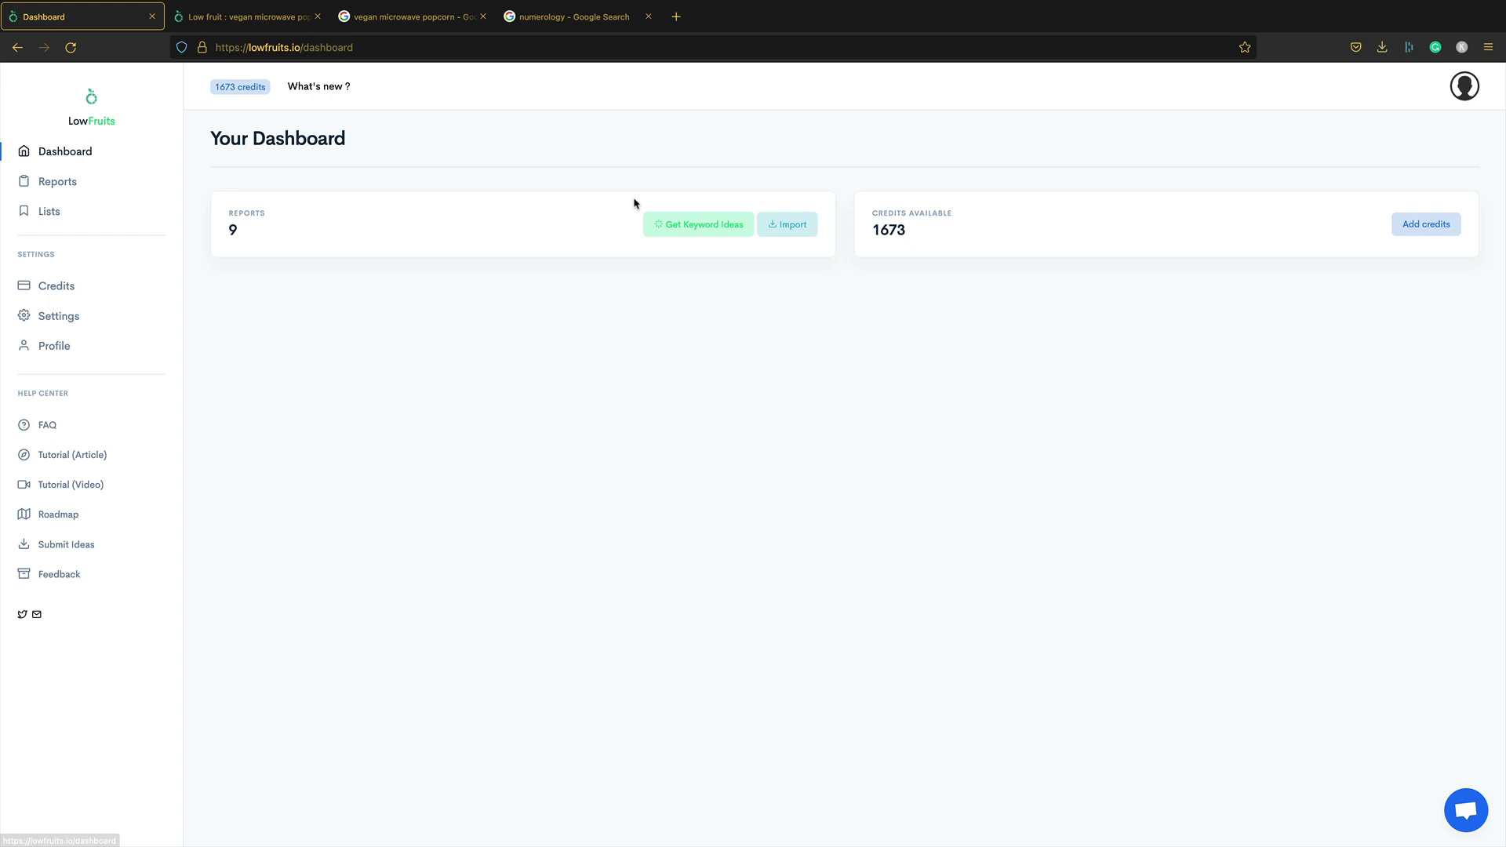
{"action": "left_click", "coordinate": [673, 226]}
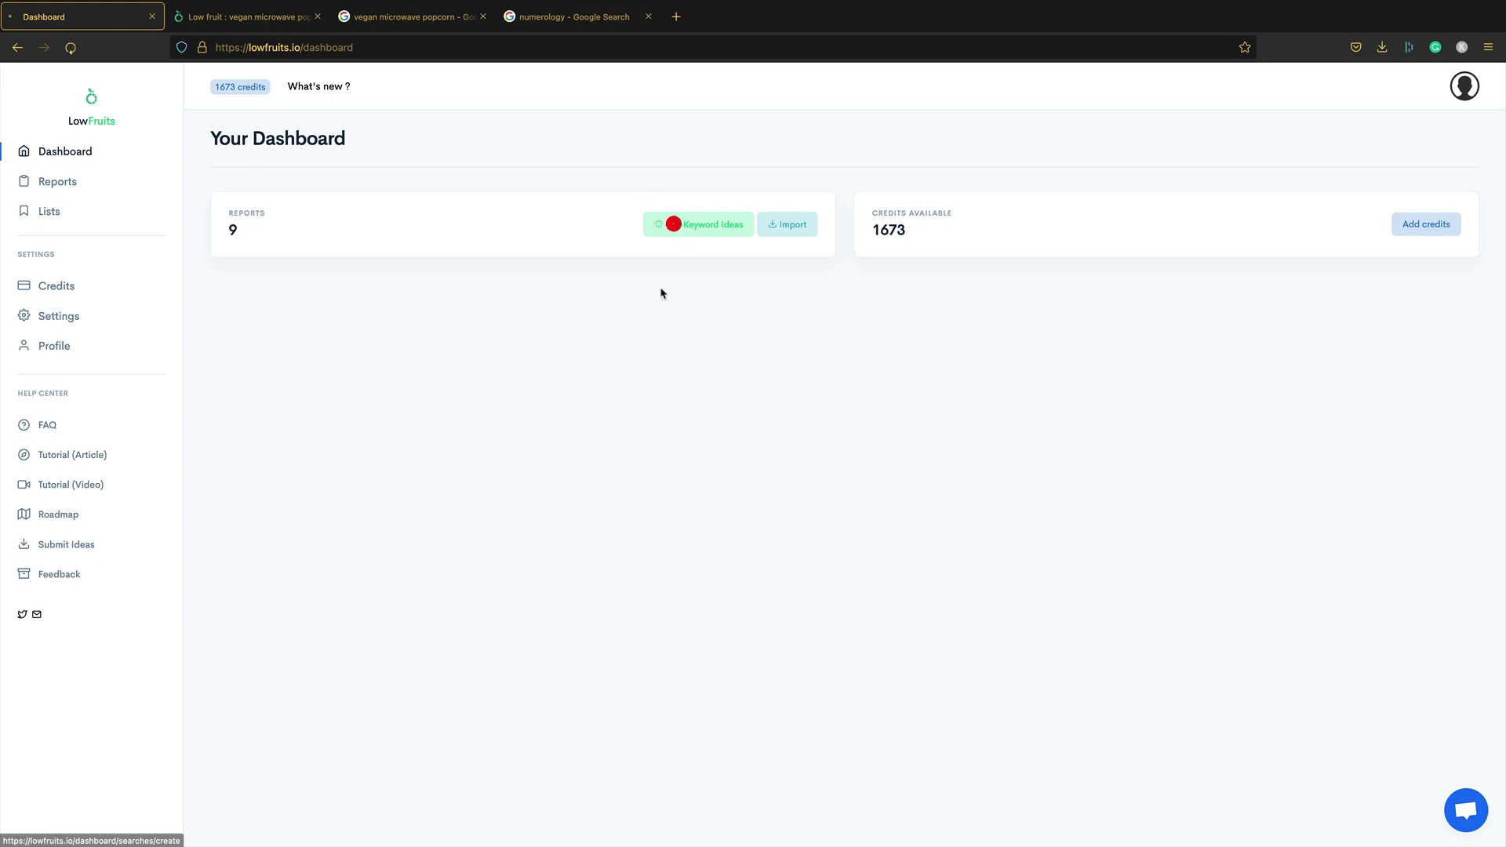
{"action": "left_click", "coordinate": [59, 182]}
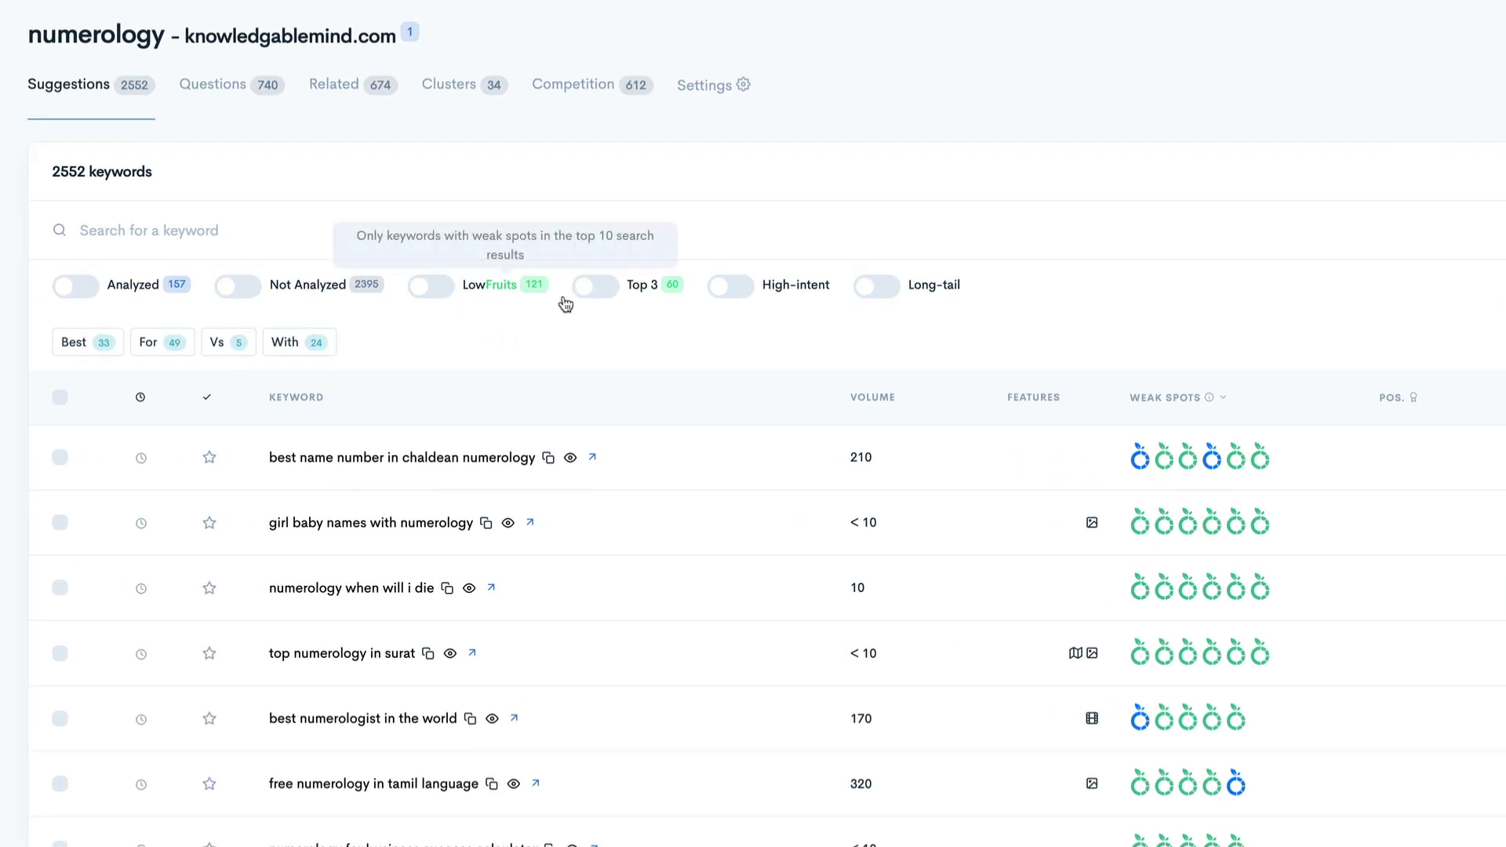
Step: Apply the Top 3 filter and browse keywords like numerology for business name (6600)
{"action": "left_click", "coordinate": [595, 286]}
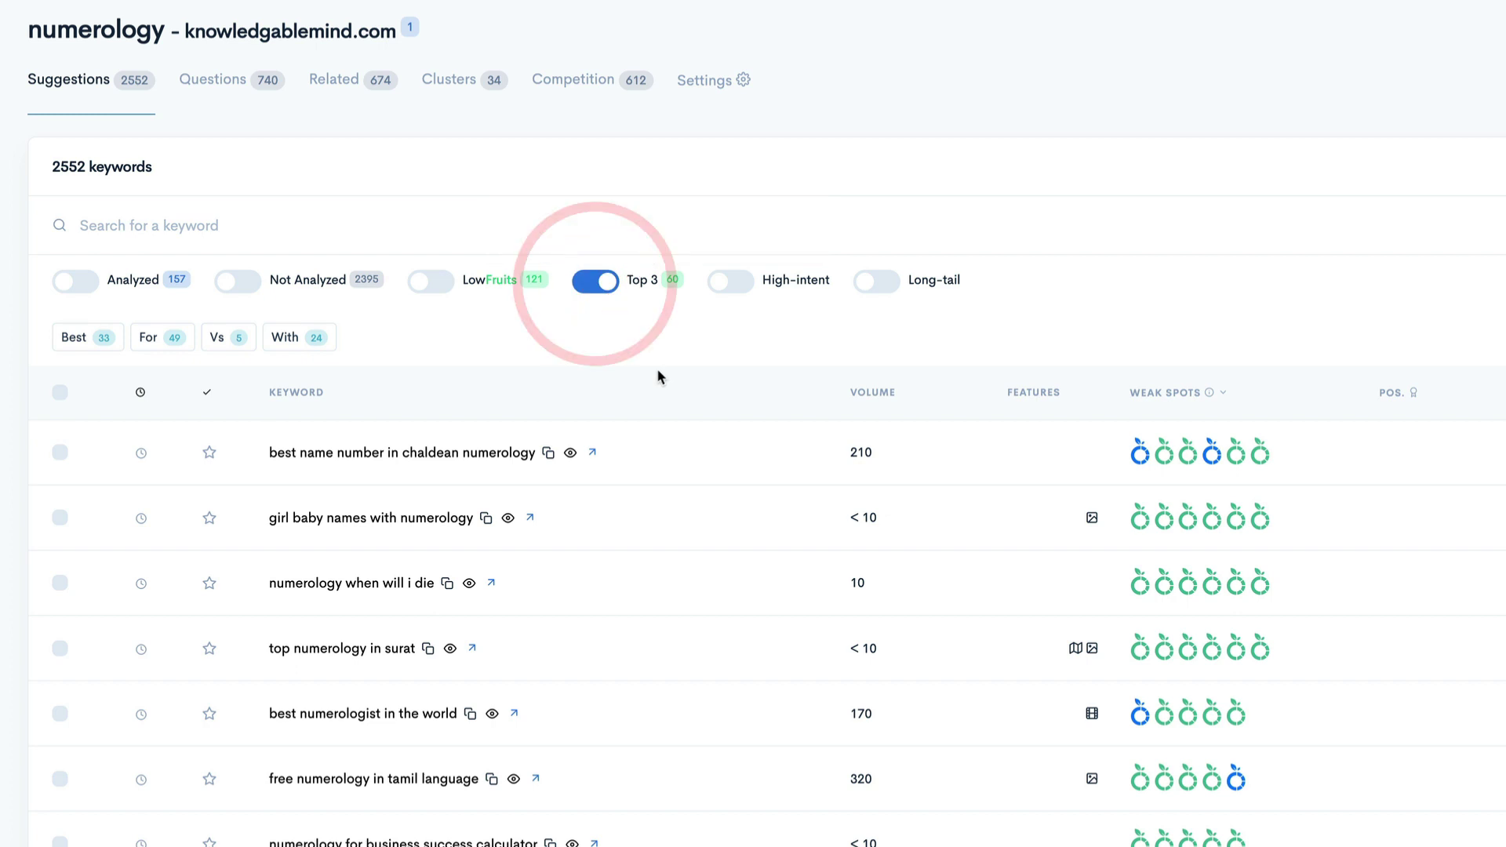
{"action": "scroll", "coordinate": [659, 348], "scroll_direction": "down", "scroll_amount": 1}
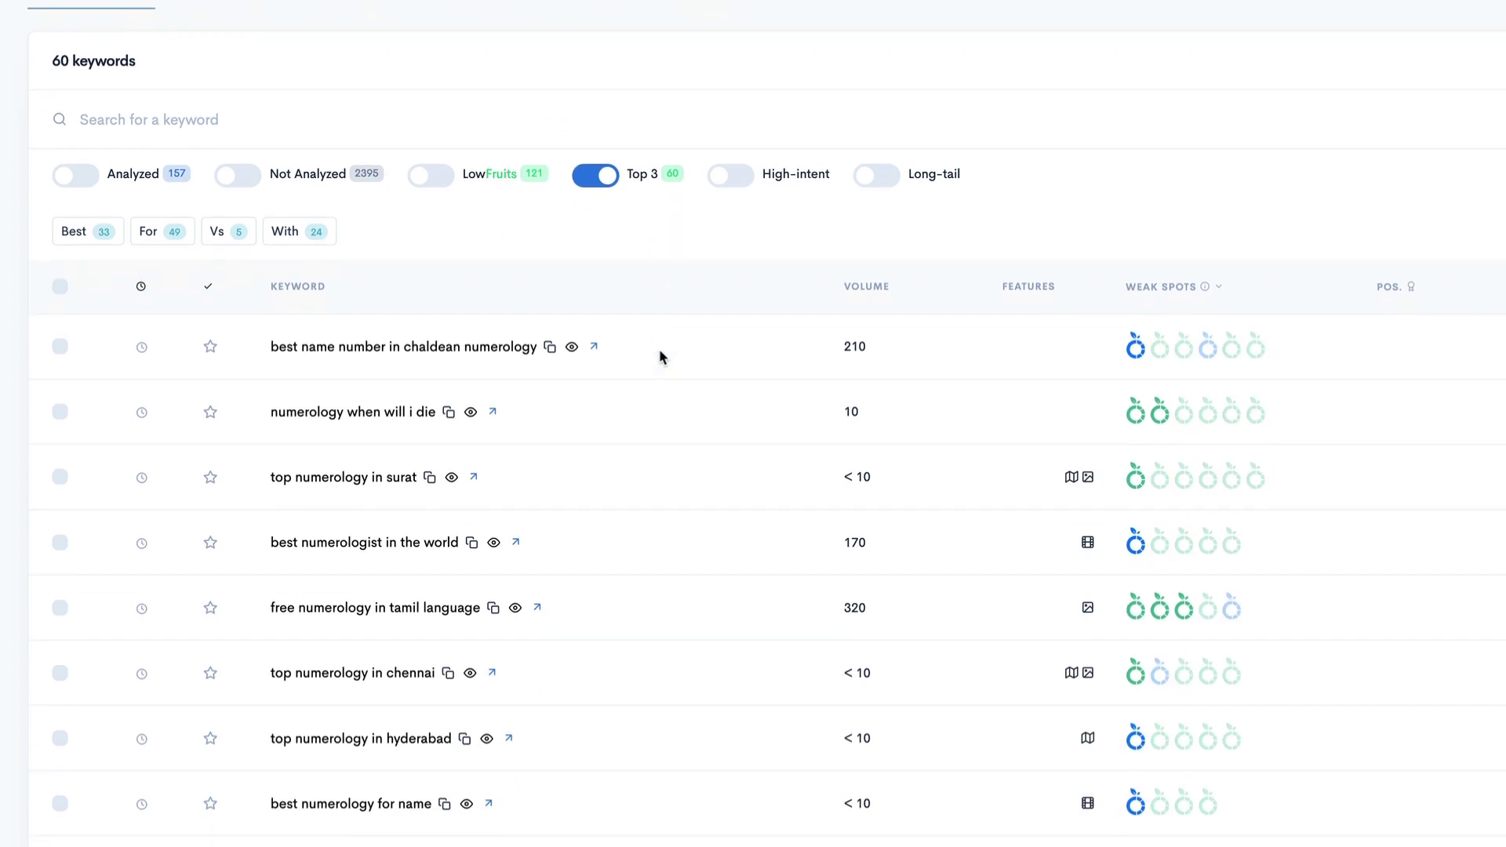
{"action": "scroll", "coordinate": [1046, 348], "scroll_direction": "down", "scroll_amount": 1}
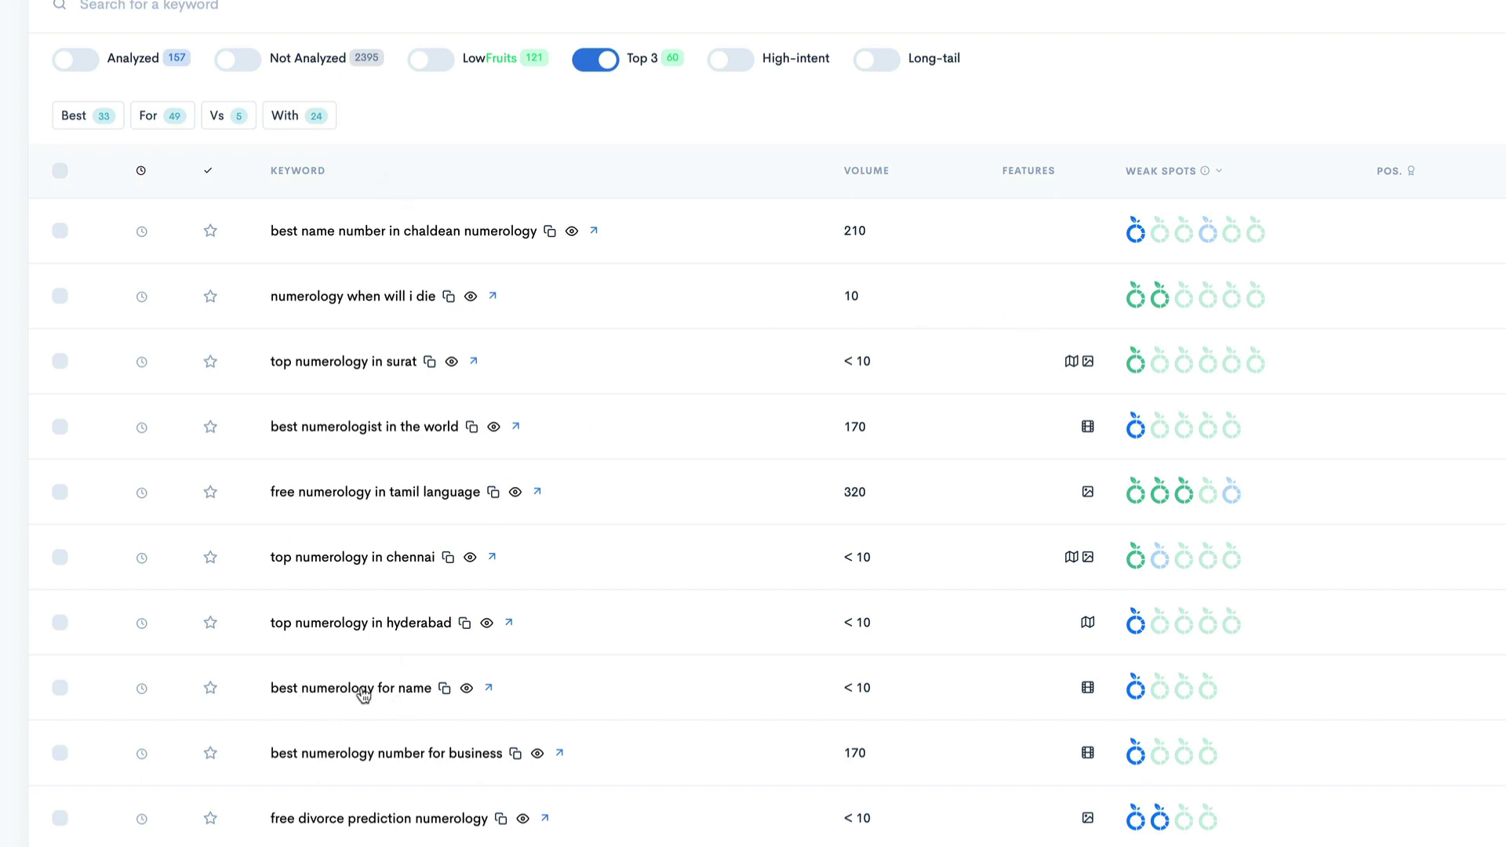
{"action": "scroll", "coordinate": [417, 690], "scroll_direction": "down", "scroll_amount": 1}
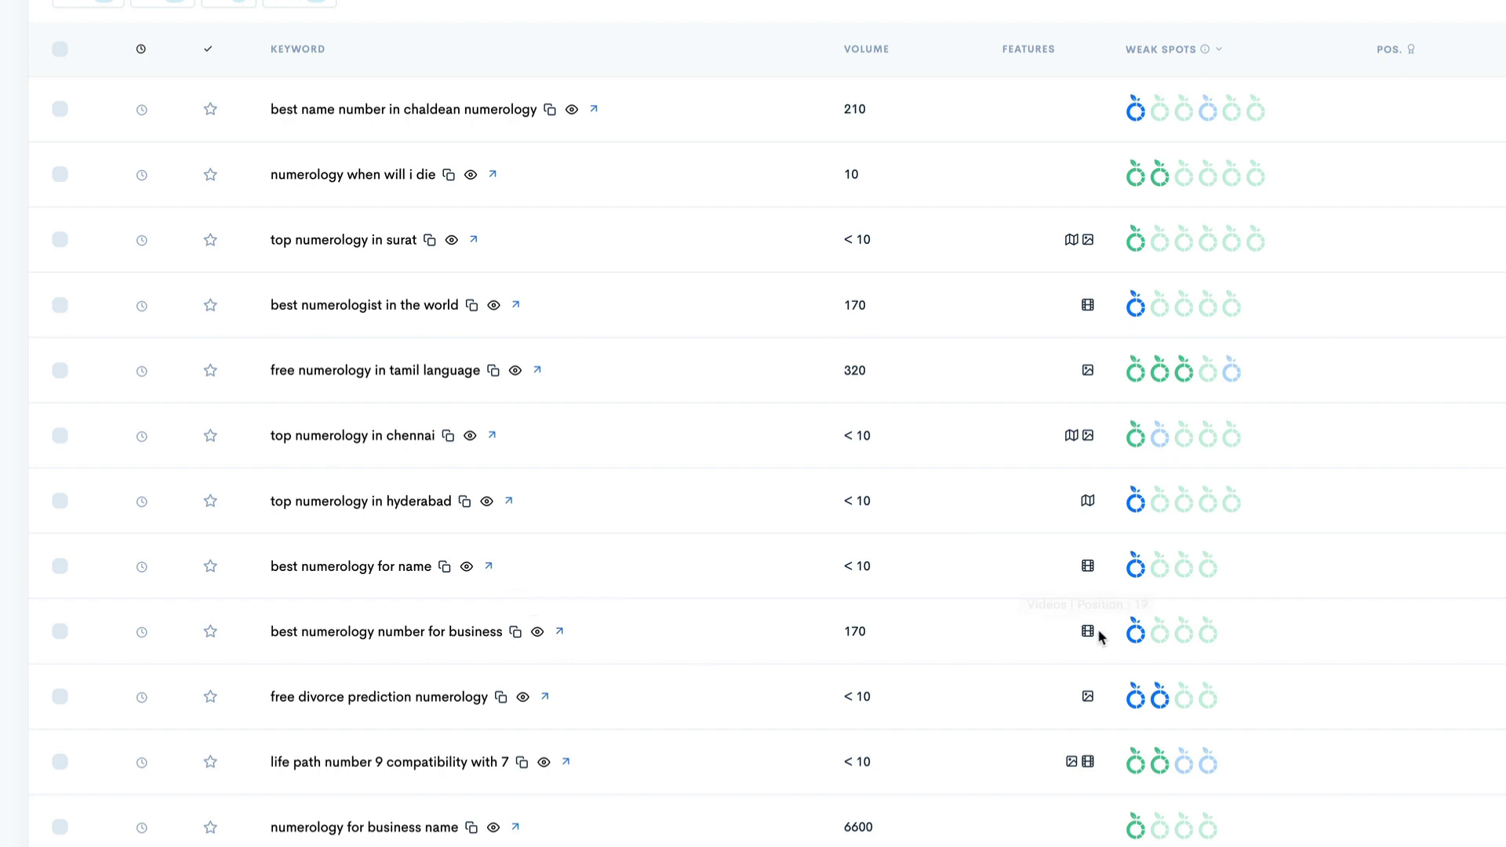
{"action": "mouse_move", "coordinate": [1166, 641]}
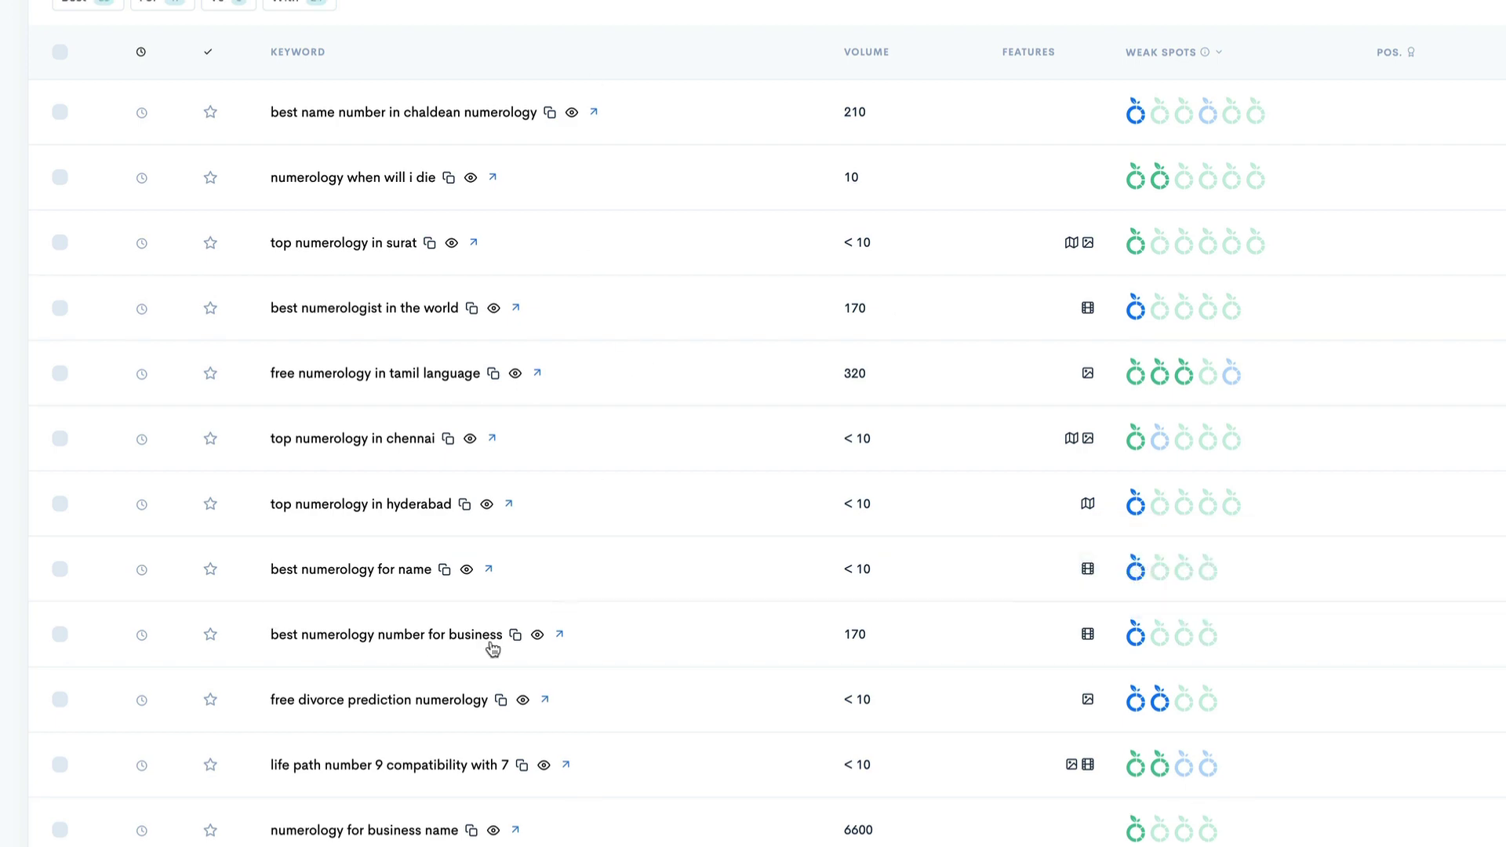
Step: Review Google's results for 'best numerology number for business', then return to the LowFruits table
{"action": "left_click", "coordinate": [560, 634]}
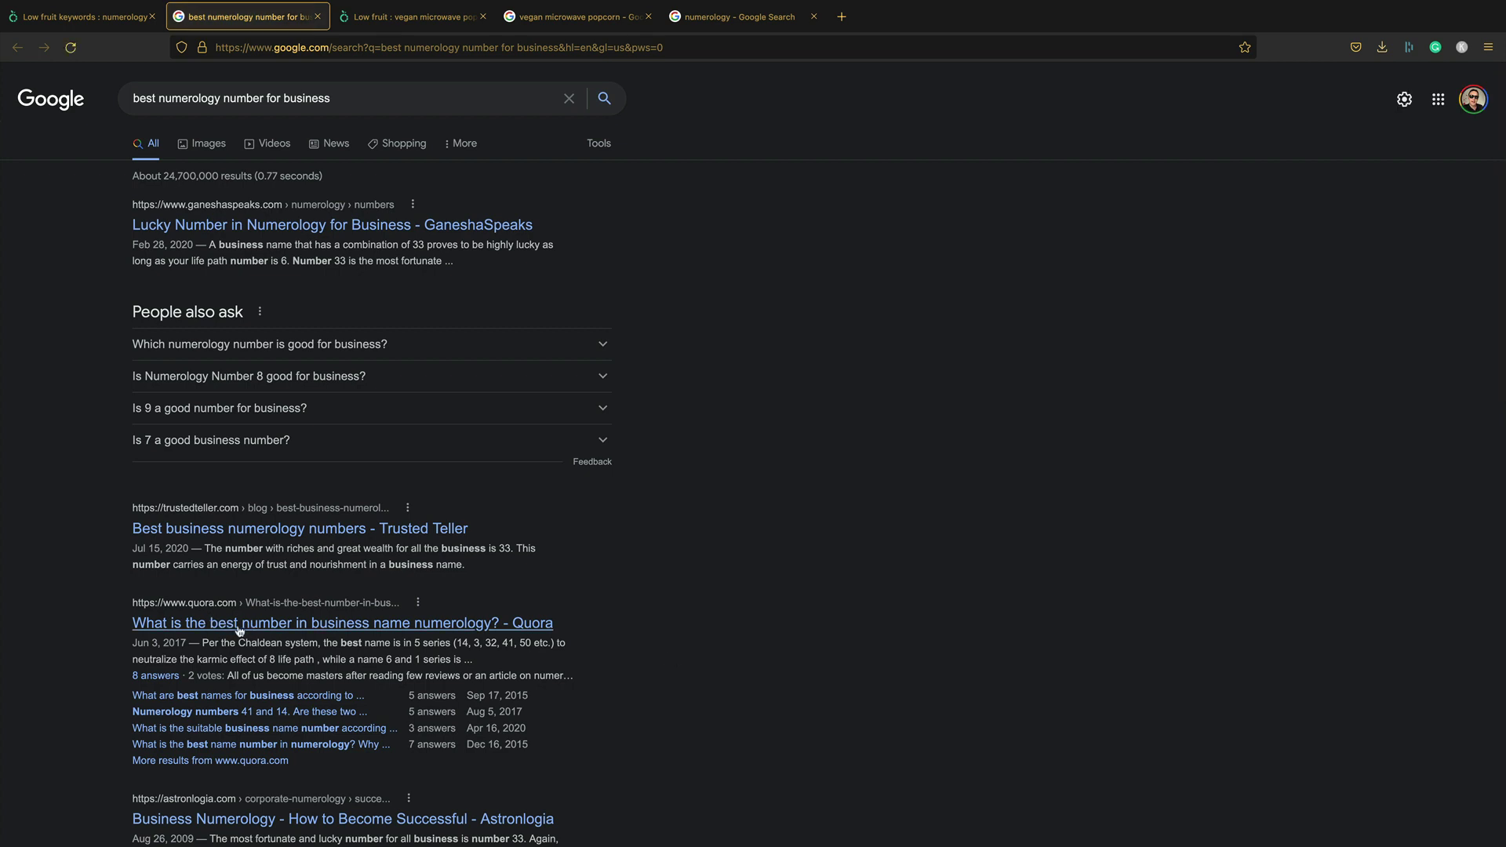
{"action": "scroll", "coordinate": [709, 408], "scroll_direction": "down", "scroll_amount": 2}
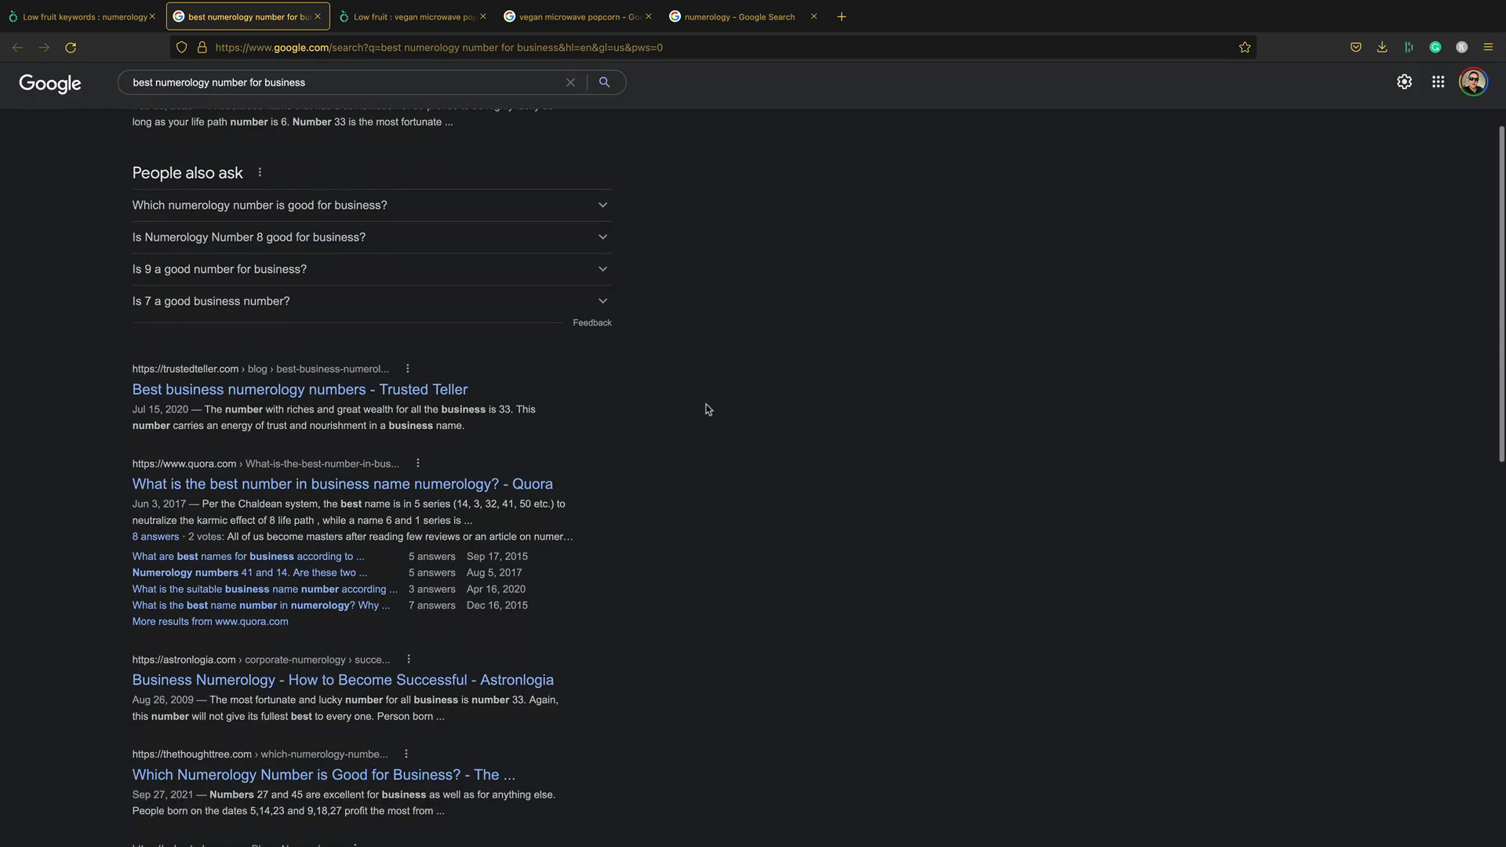
{"action": "scroll", "coordinate": [708, 456], "scroll_direction": "down", "scroll_amount": 2}
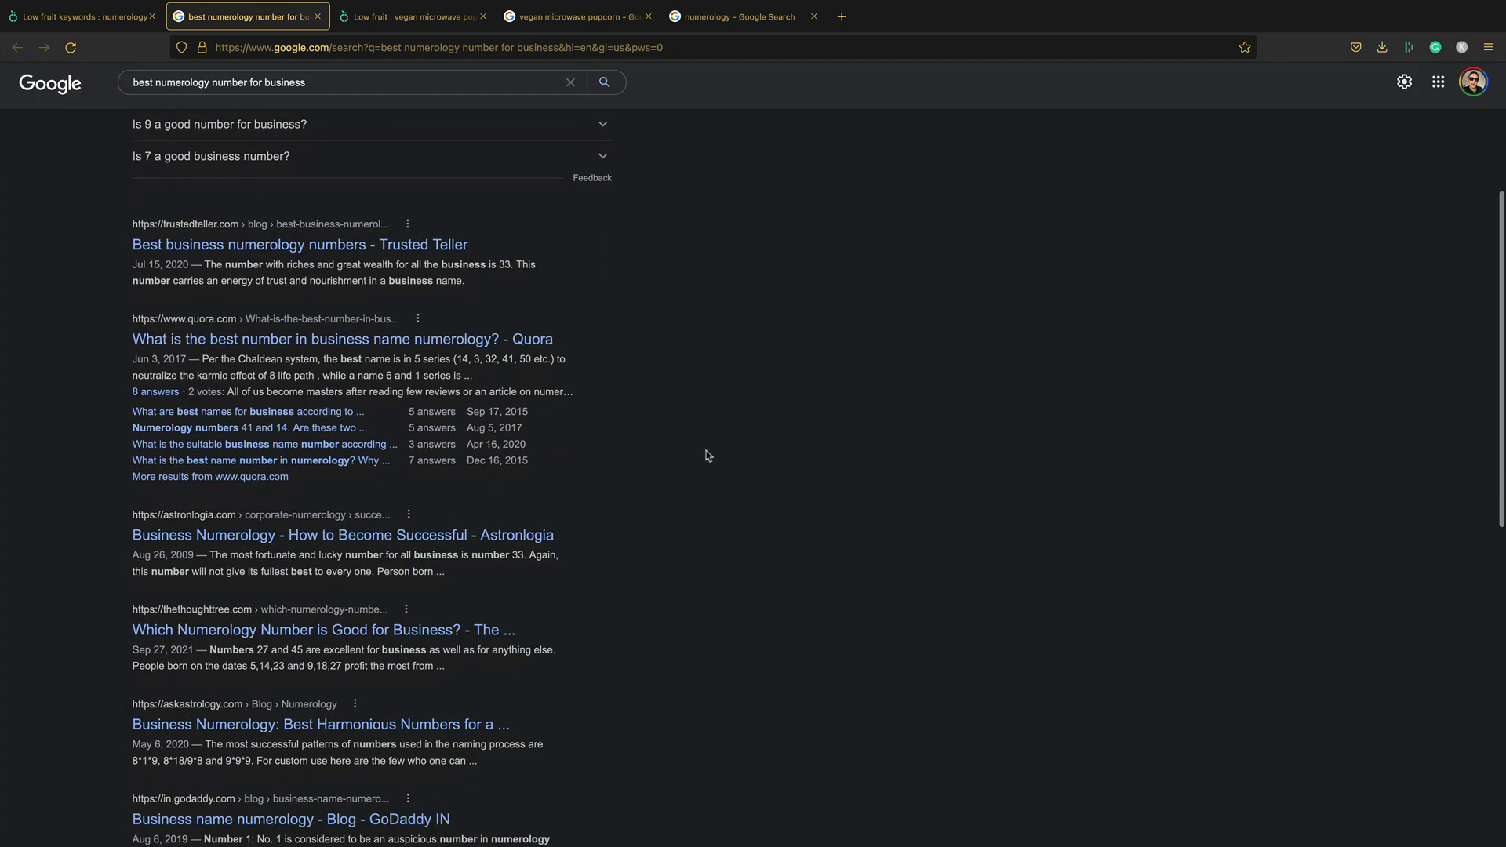
{"action": "scroll", "coordinate": [709, 456], "scroll_direction": "up", "scroll_amount": 4}
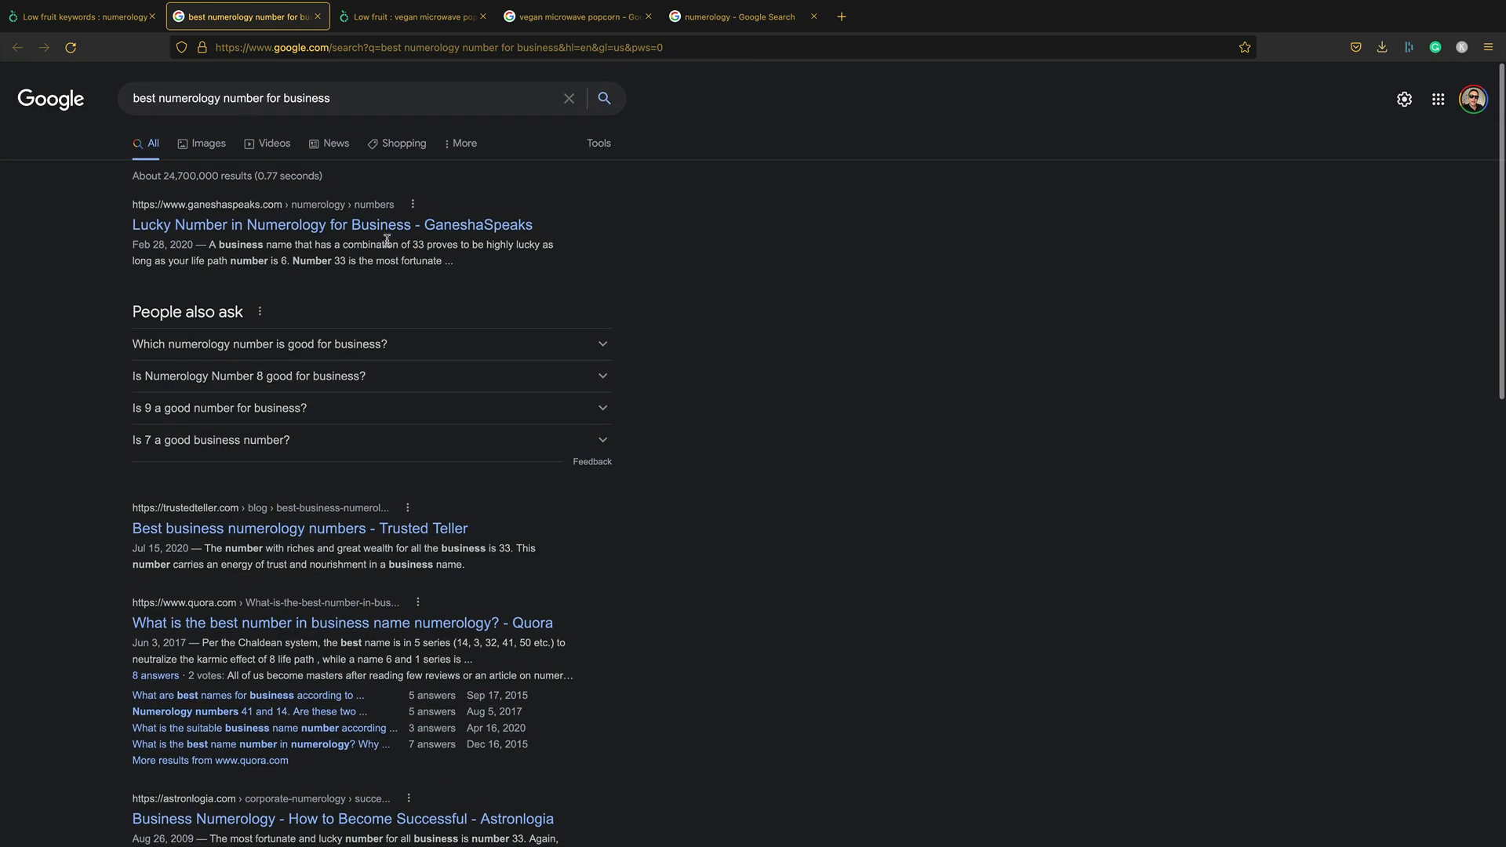
{"action": "left_click", "coordinate": [121, 28]}
{"action": "scroll", "coordinate": [720, 262], "scroll_direction": "down", "scroll_amount": 1}
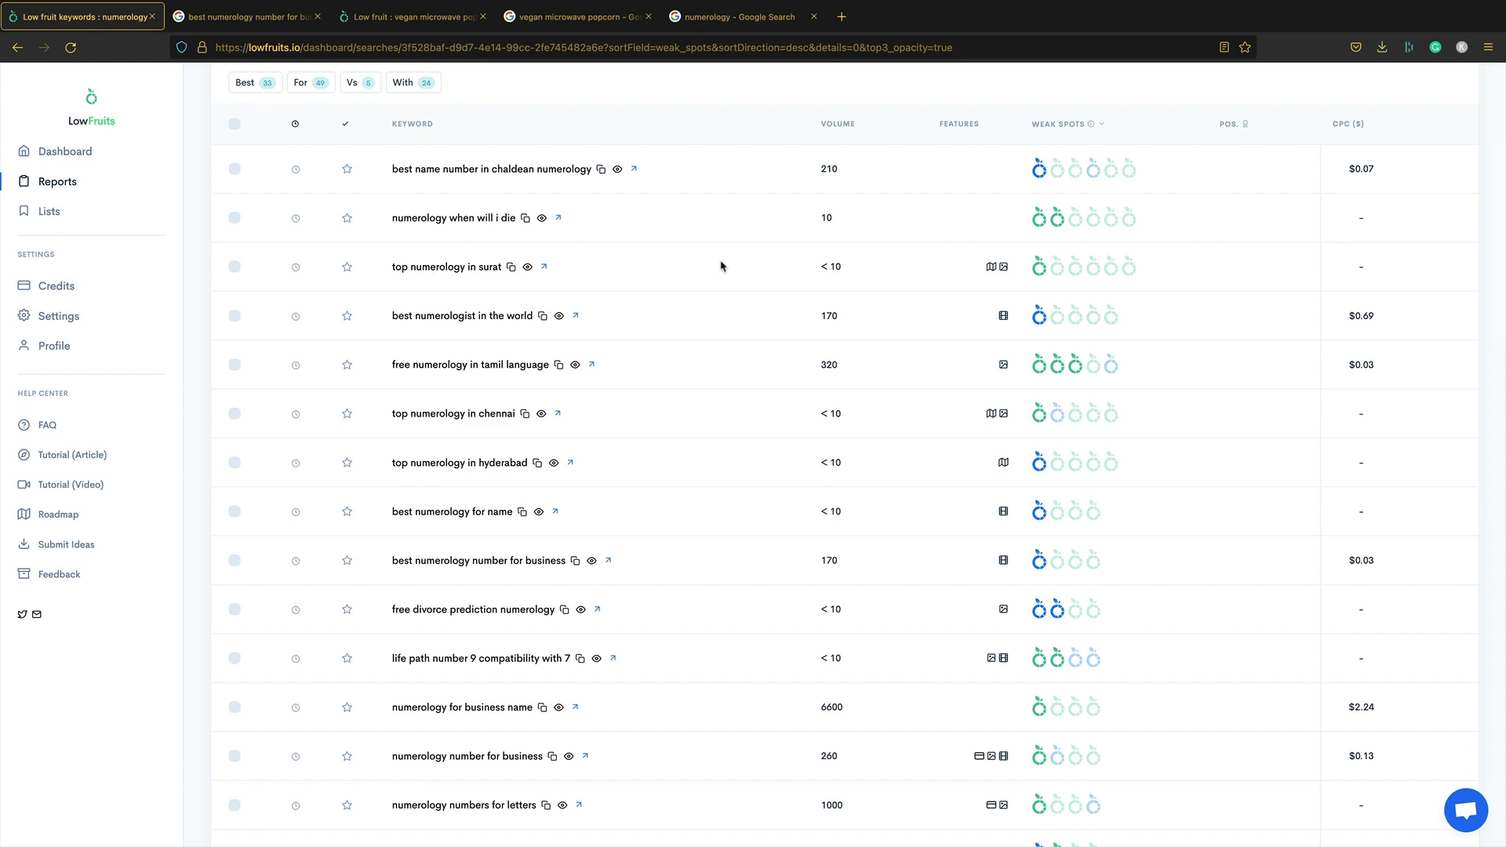
{"action": "scroll", "coordinate": [722, 266], "scroll_direction": "down", "scroll_amount": 2}
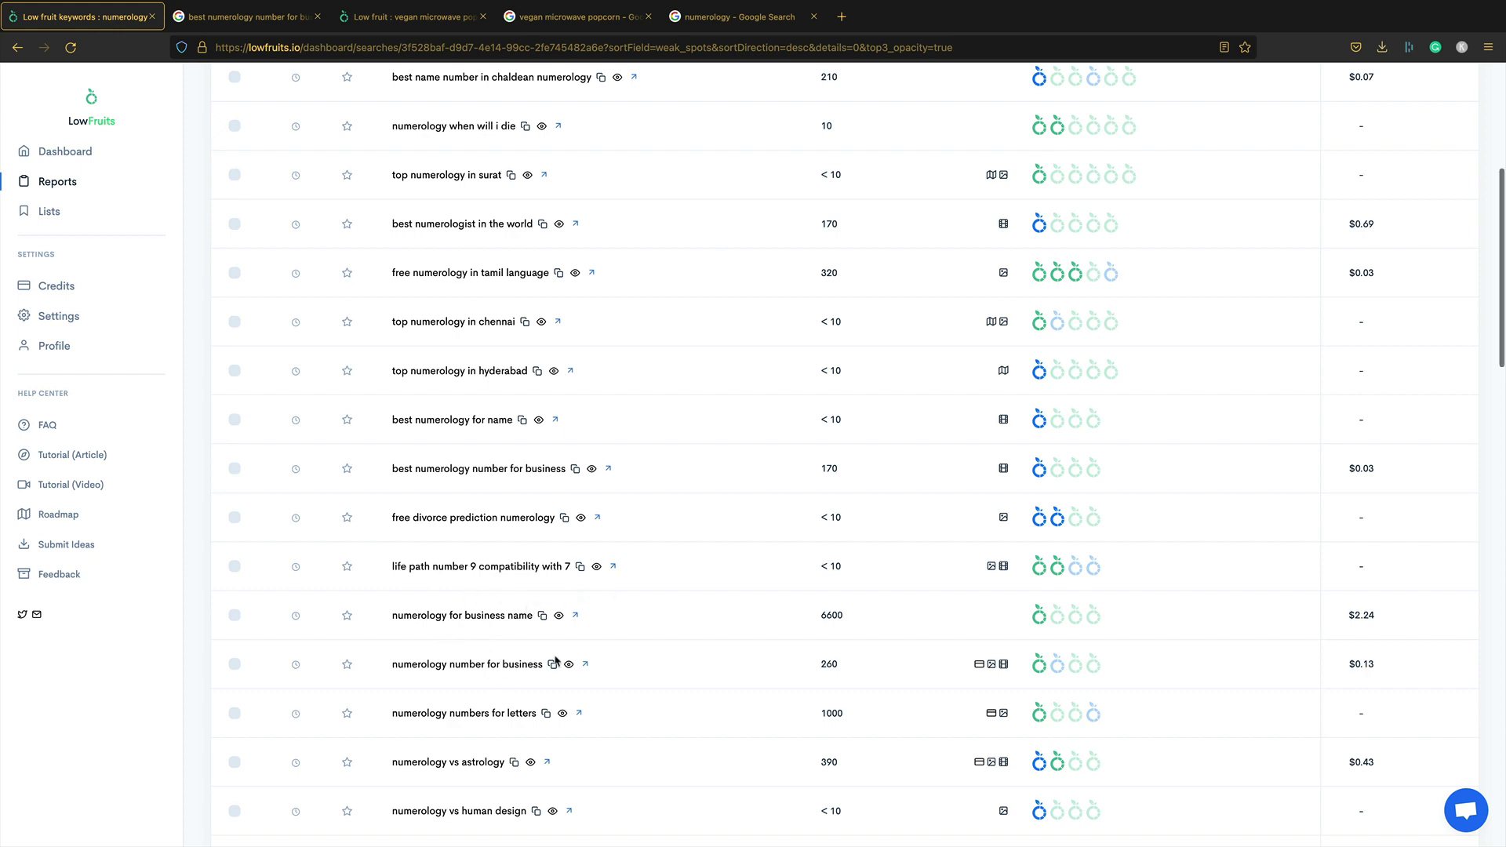
{"action": "scroll", "coordinate": [555, 661], "scroll_direction": "down", "scroll_amount": 1}
{"action": "scroll", "coordinate": [596, 590], "scroll_direction": "down", "scroll_amount": 1}
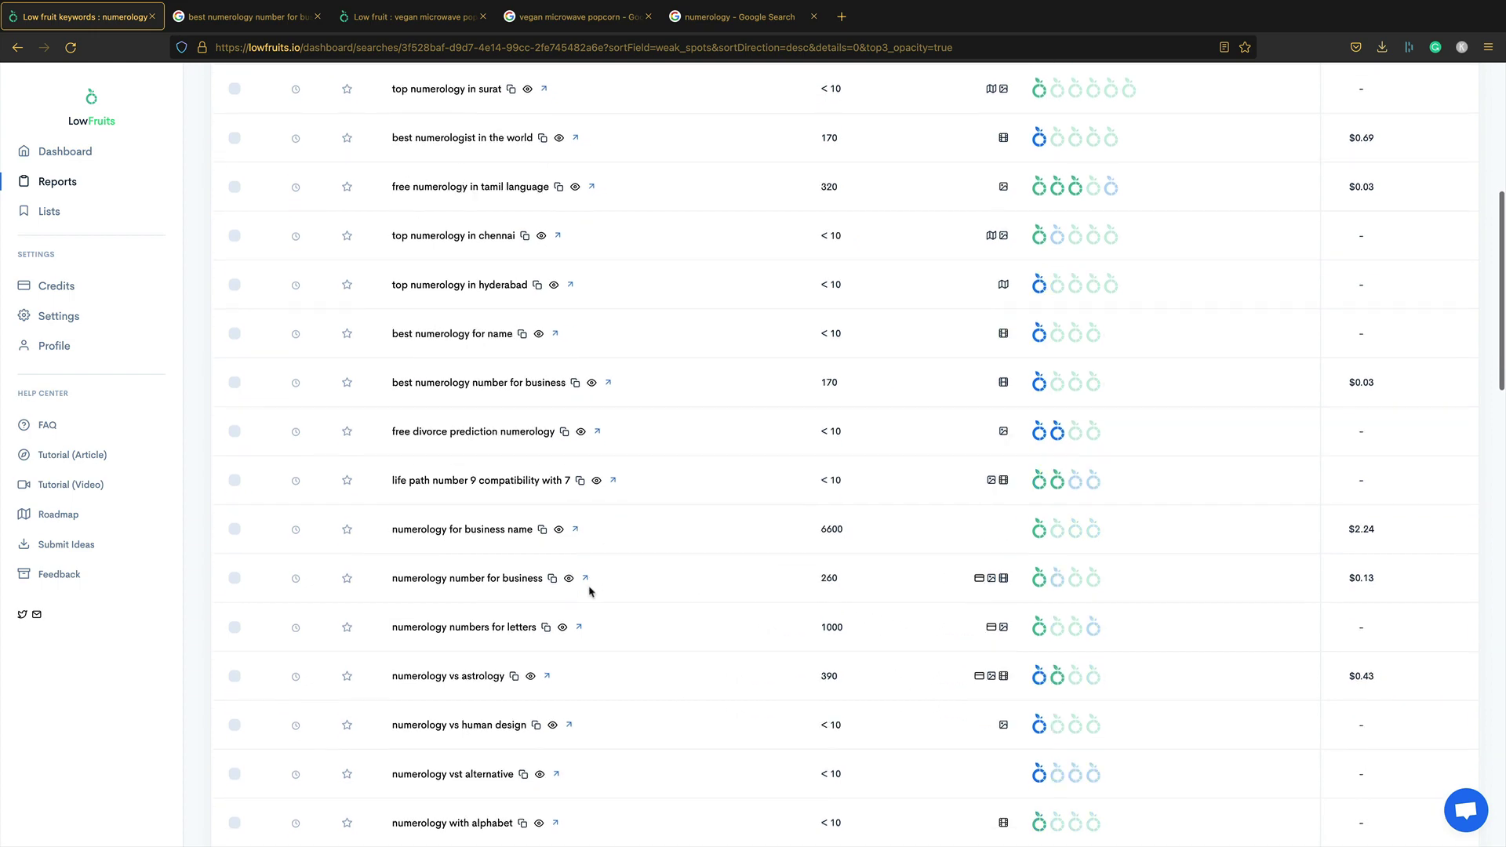
{"action": "scroll", "coordinate": [614, 581], "scroll_direction": "down", "scroll_amount": 2}
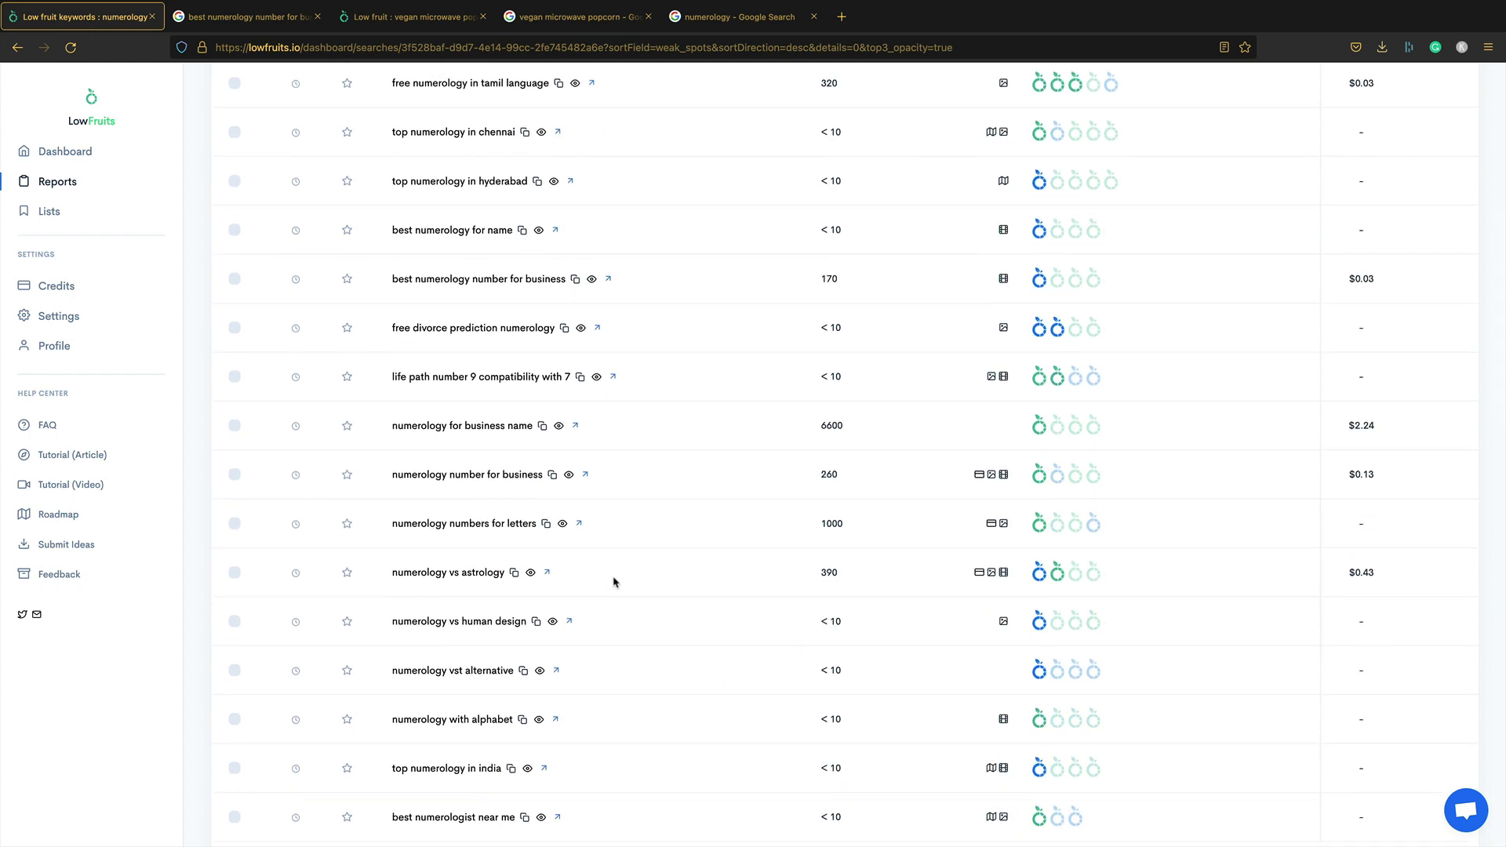
{"action": "scroll", "coordinate": [614, 581], "scroll_direction": "down", "scroll_amount": 3}
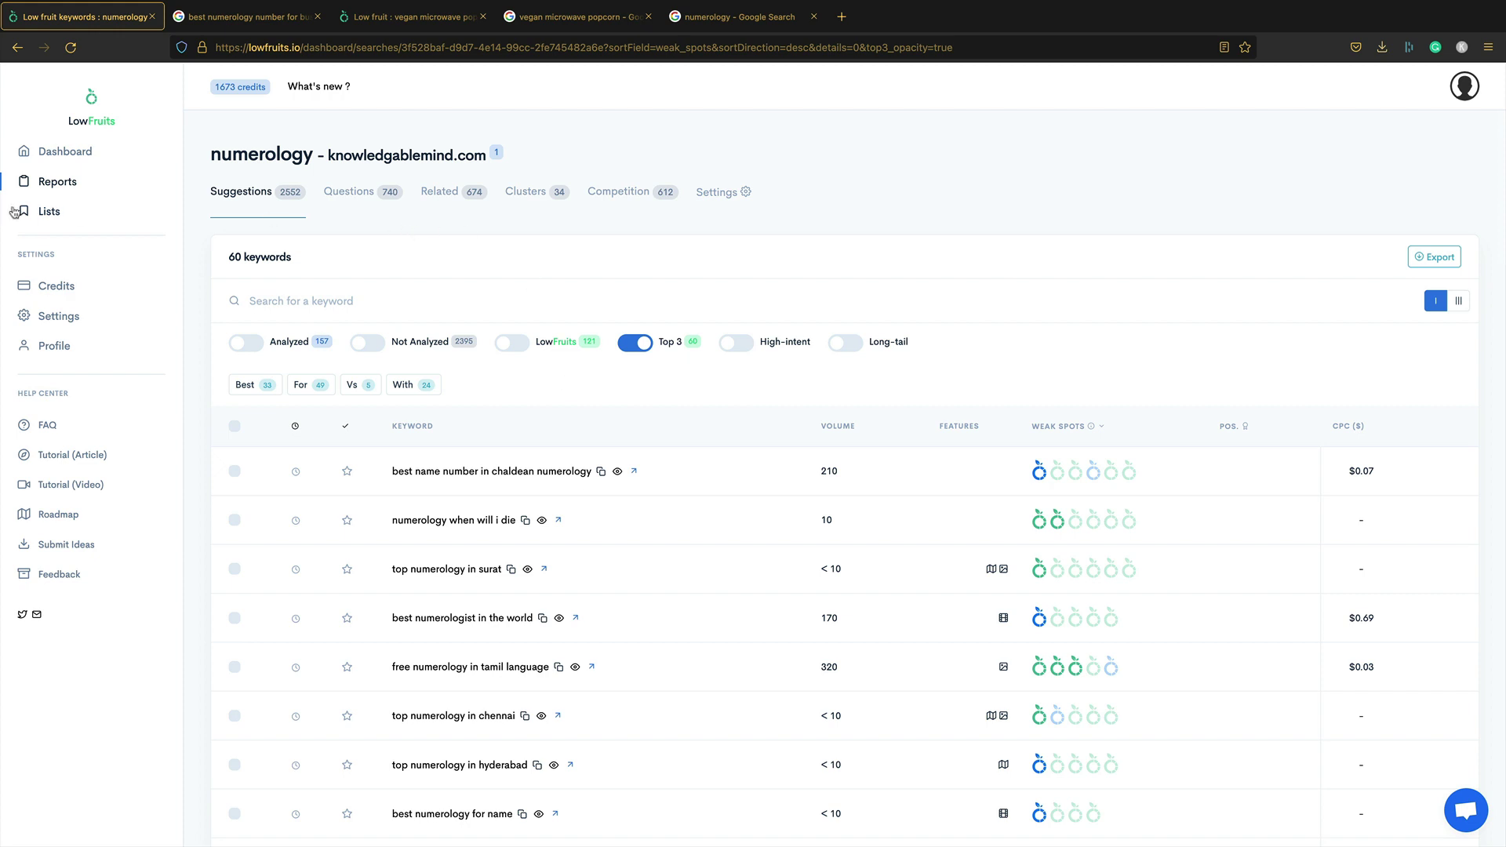
Step: Open the First Test Popcorn list and scroll its 10 keywords, e.g. gourmet popcorn (27100)
{"action": "left_click", "coordinate": [55, 209]}
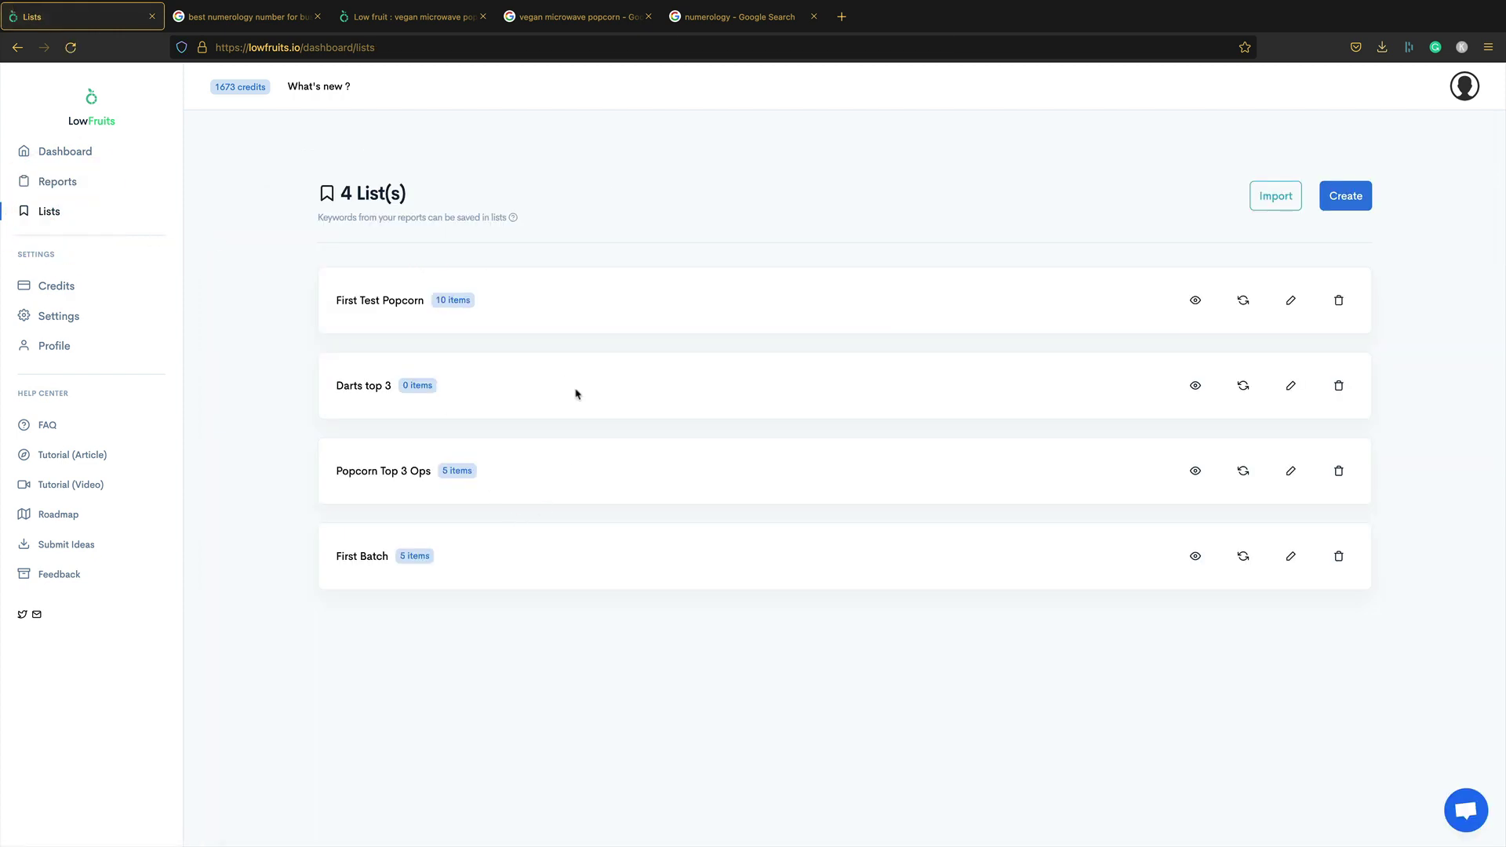
{"action": "left_click", "coordinate": [395, 304]}
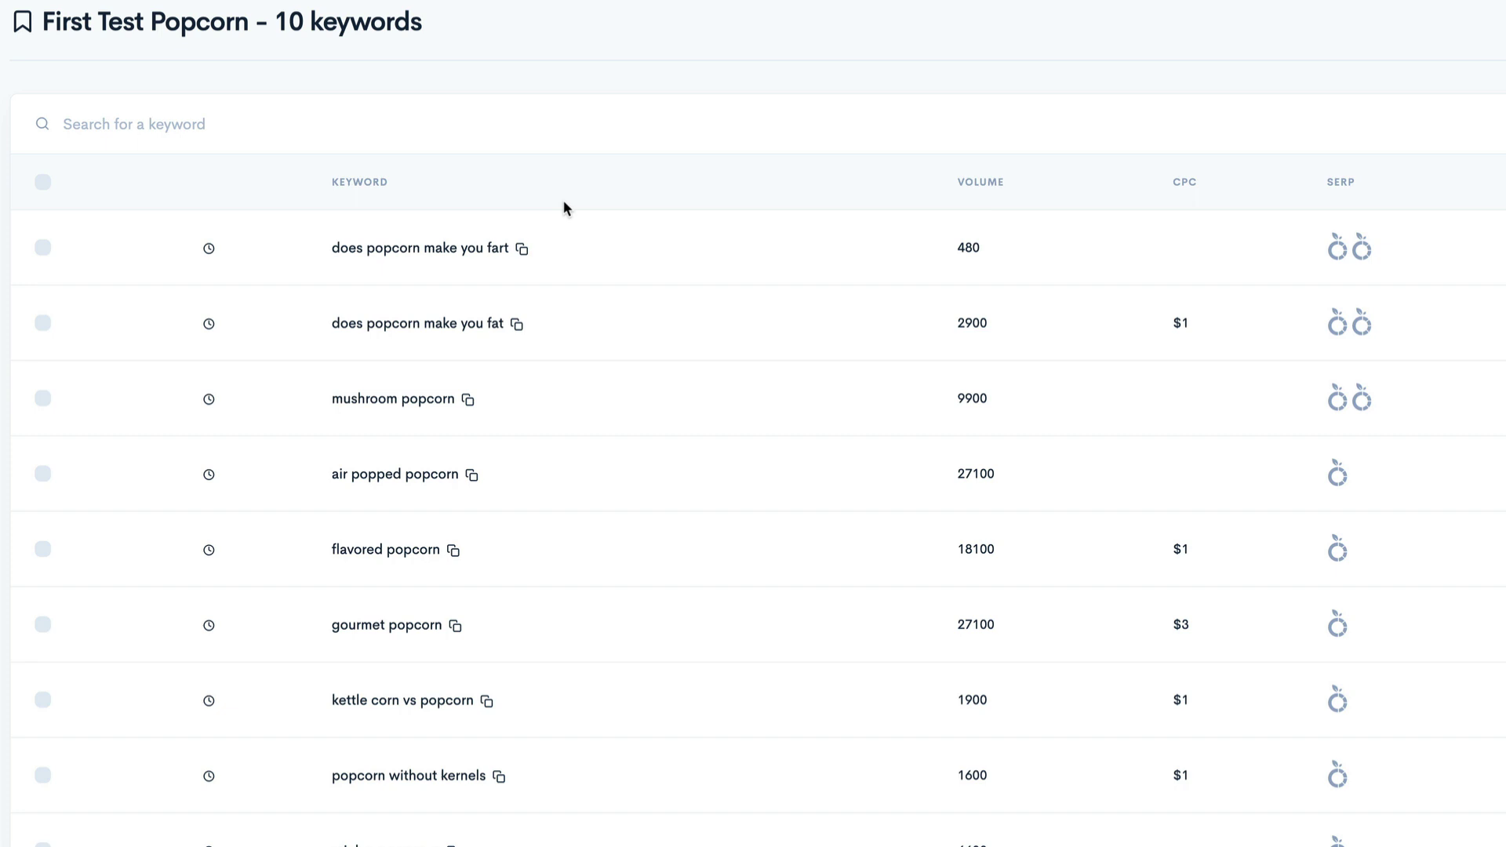
{"action": "scroll", "coordinate": [564, 205], "scroll_direction": "down", "scroll_amount": 1}
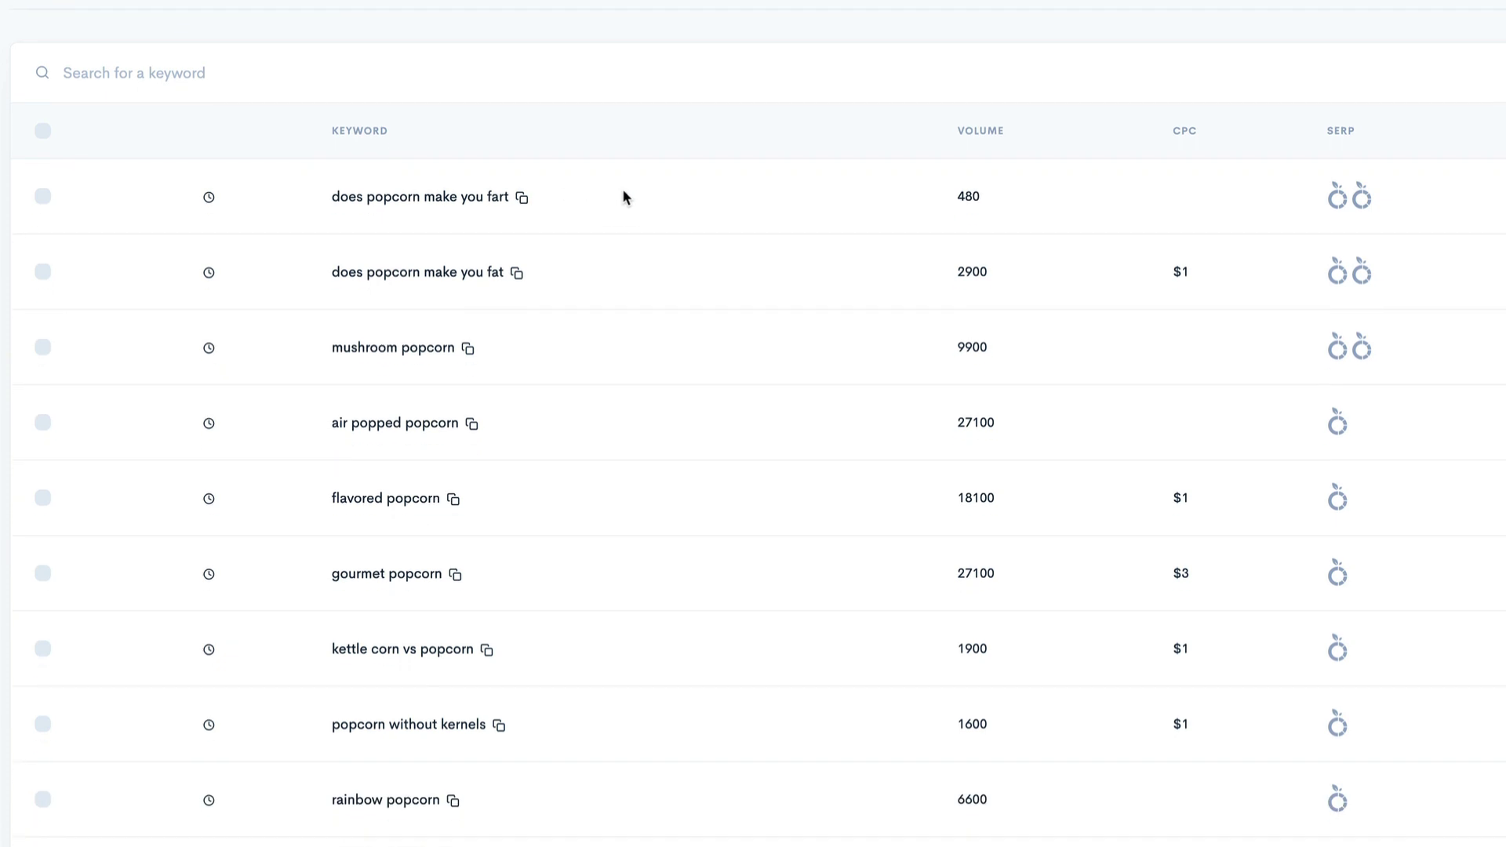
{"action": "scroll", "coordinate": [621, 191], "scroll_direction": "down", "scroll_amount": 1}
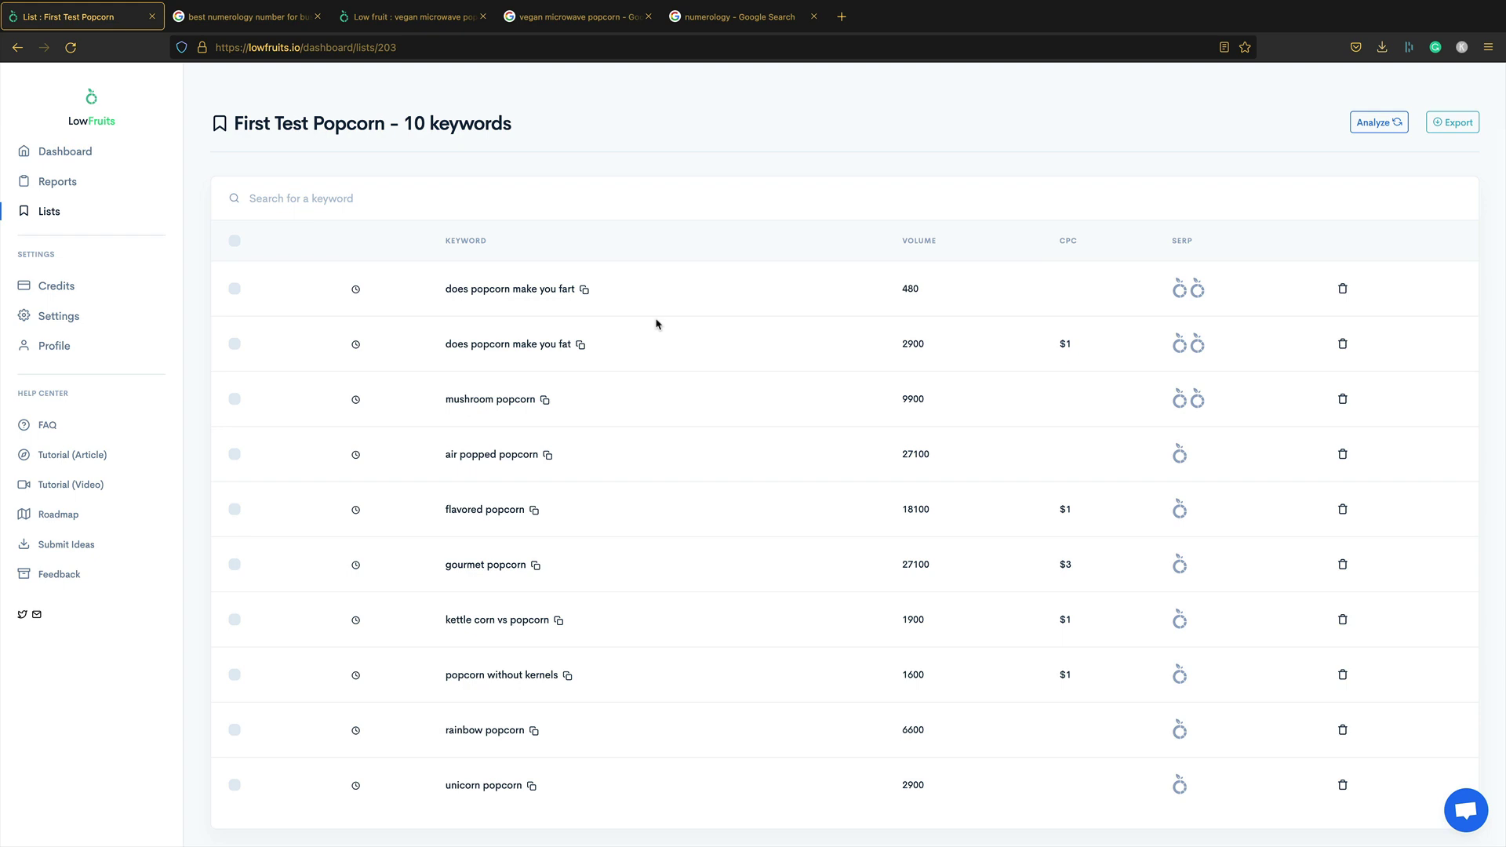
Step: Load bestcornpopper.com and scroll through its Latest Posts
{"action": "left_click", "coordinate": [236, 17]}
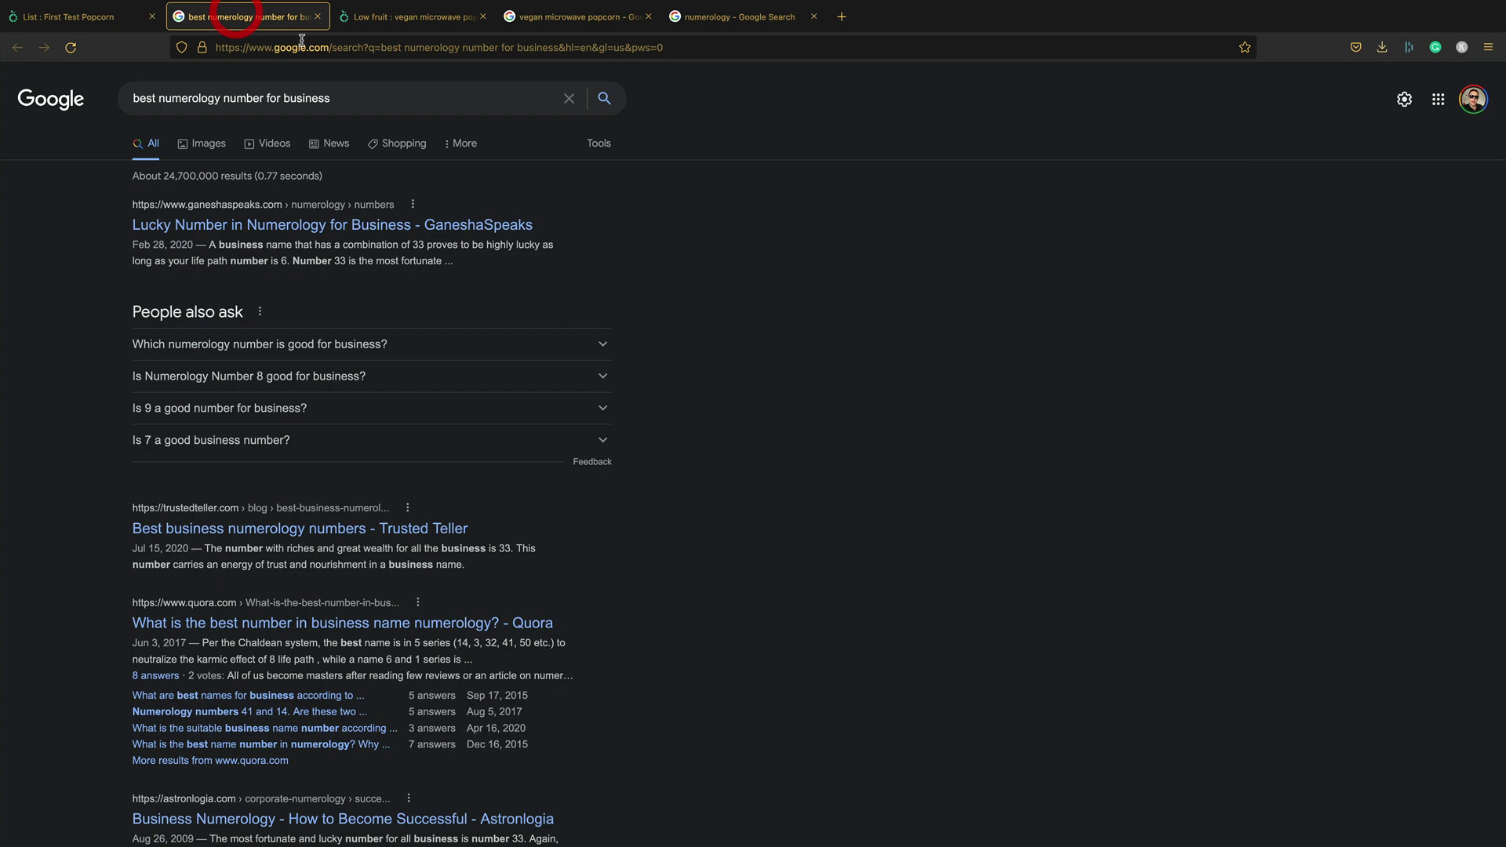
{"action": "left_click", "coordinate": [302, 43]}
{"action": "type", "text": "best"}
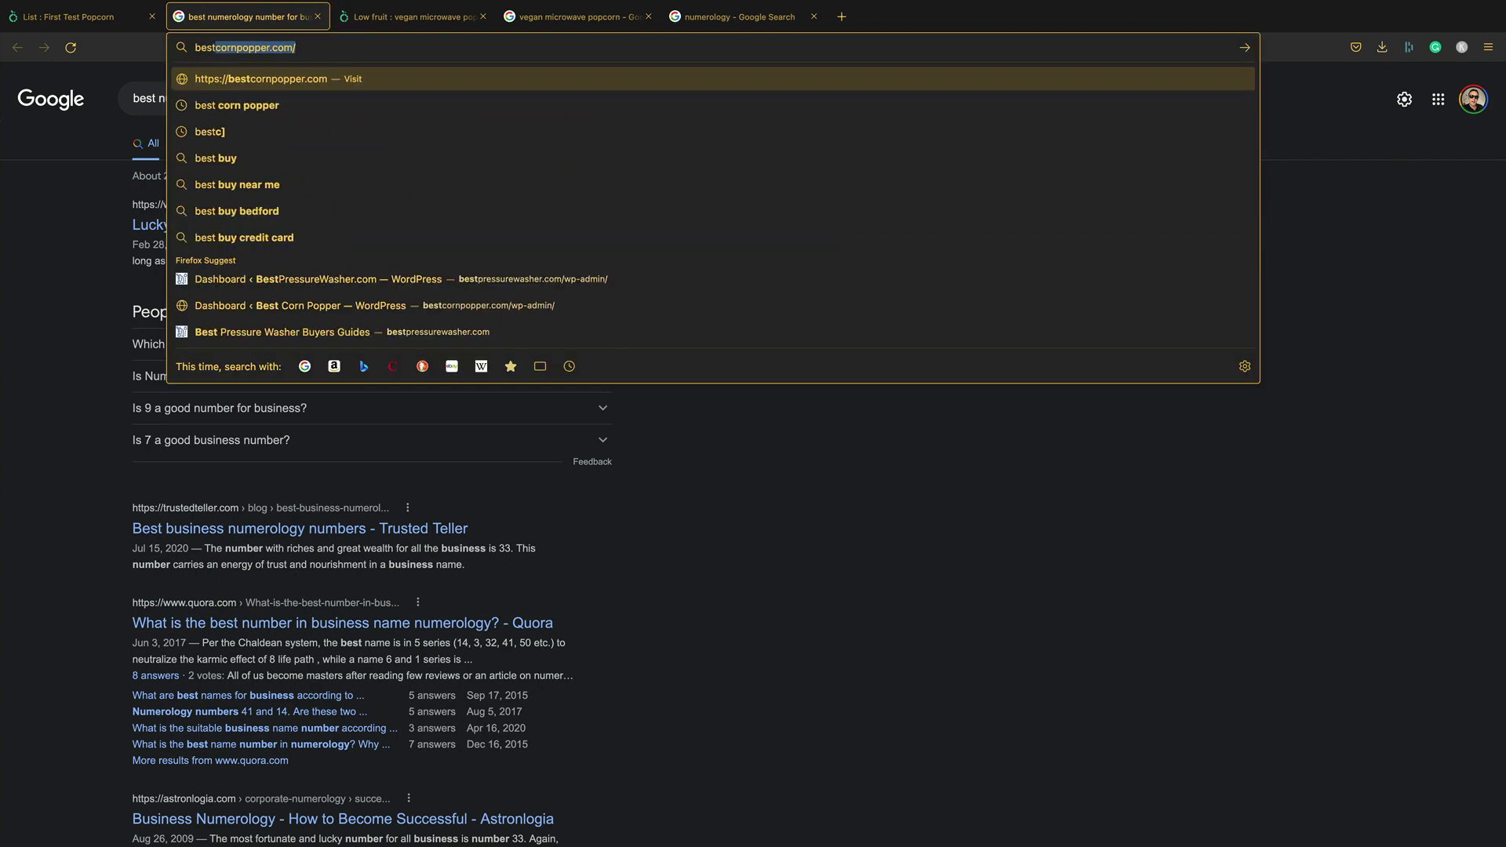
{"action": "key", "text": "Return"}
{"action": "scroll", "coordinate": [594, 275], "scroll_direction": "down", "scroll_amount": 4}
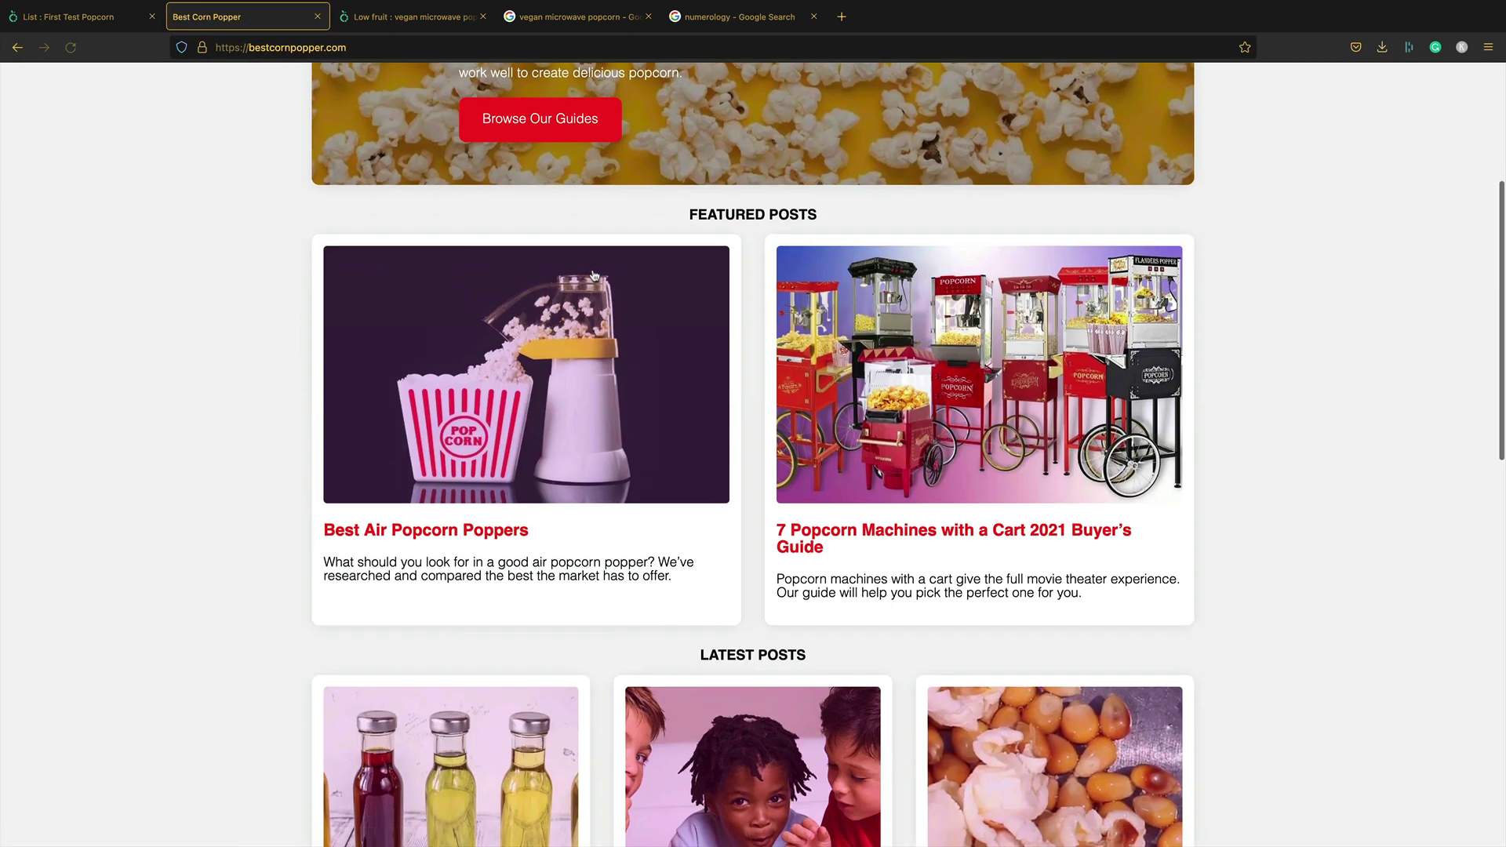
{"action": "scroll", "coordinate": [594, 275], "scroll_direction": "down", "scroll_amount": 6}
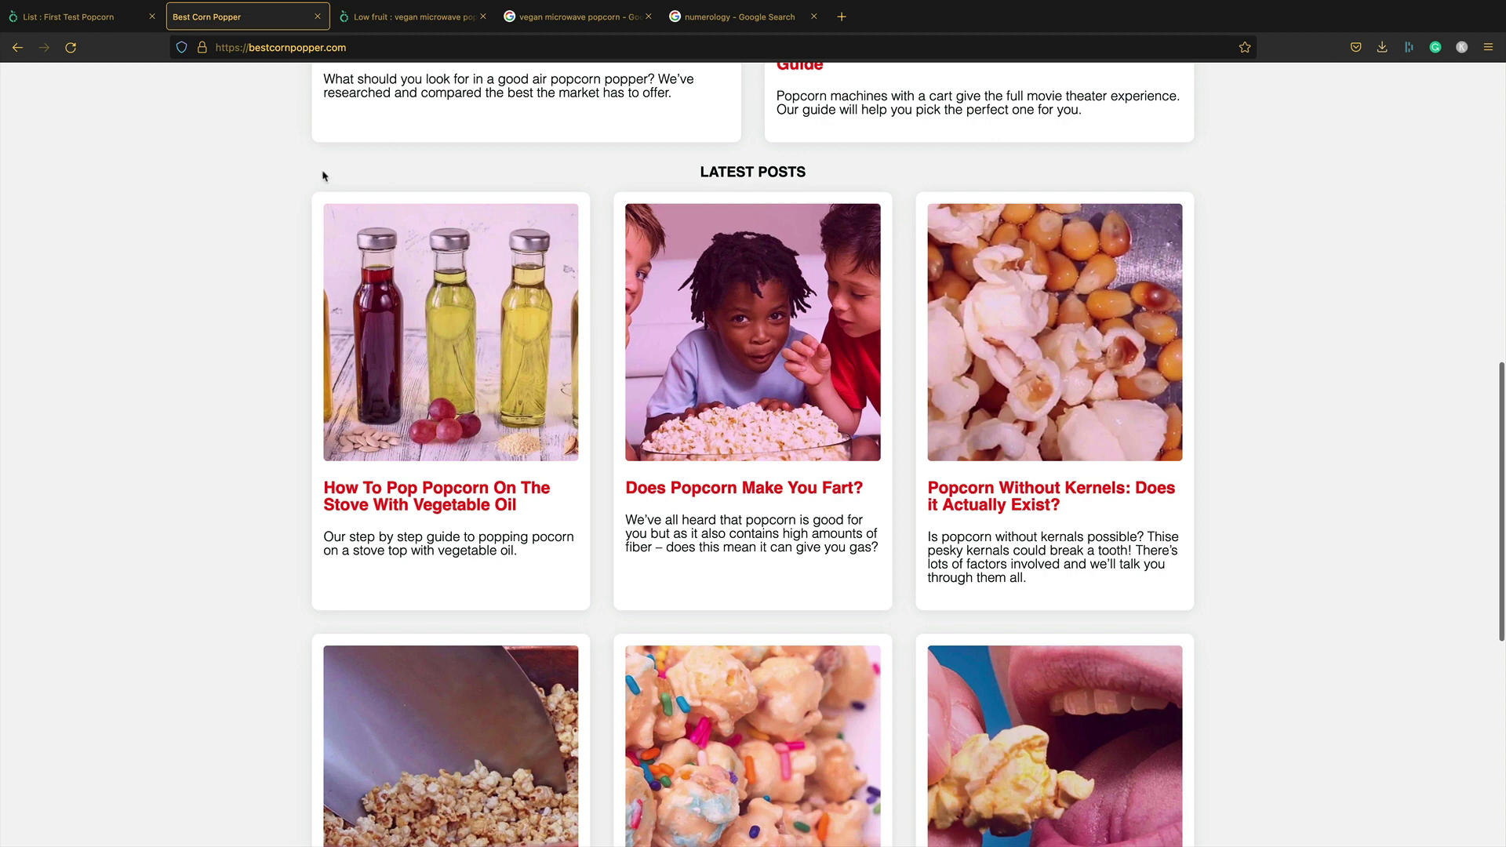
{"action": "scroll", "coordinate": [887, 429], "scroll_direction": "down", "scroll_amount": 2}
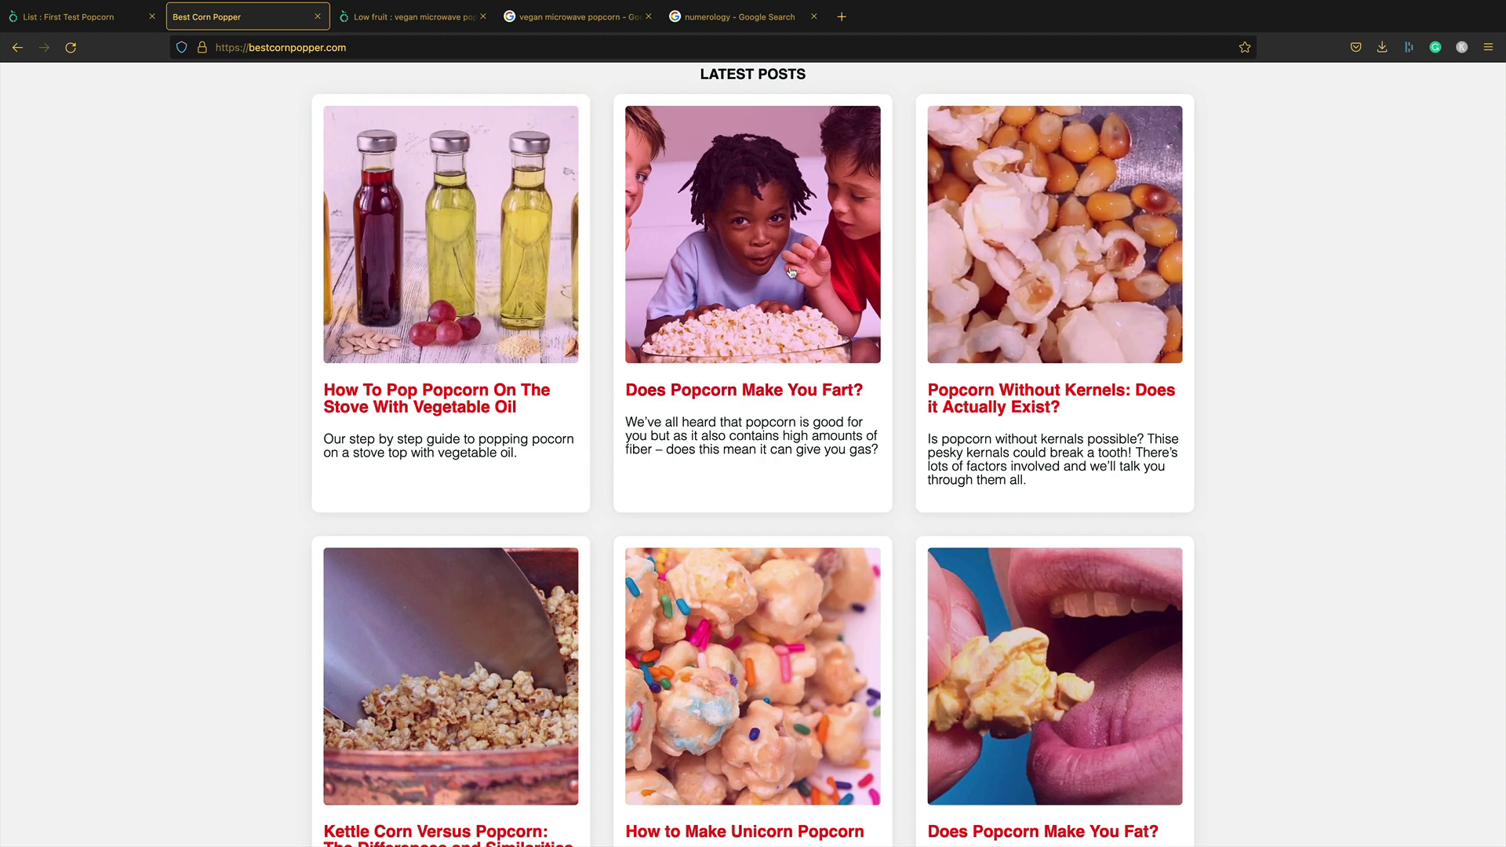
{"action": "scroll", "coordinate": [721, 170], "scroll_direction": "down", "scroll_amount": 3}
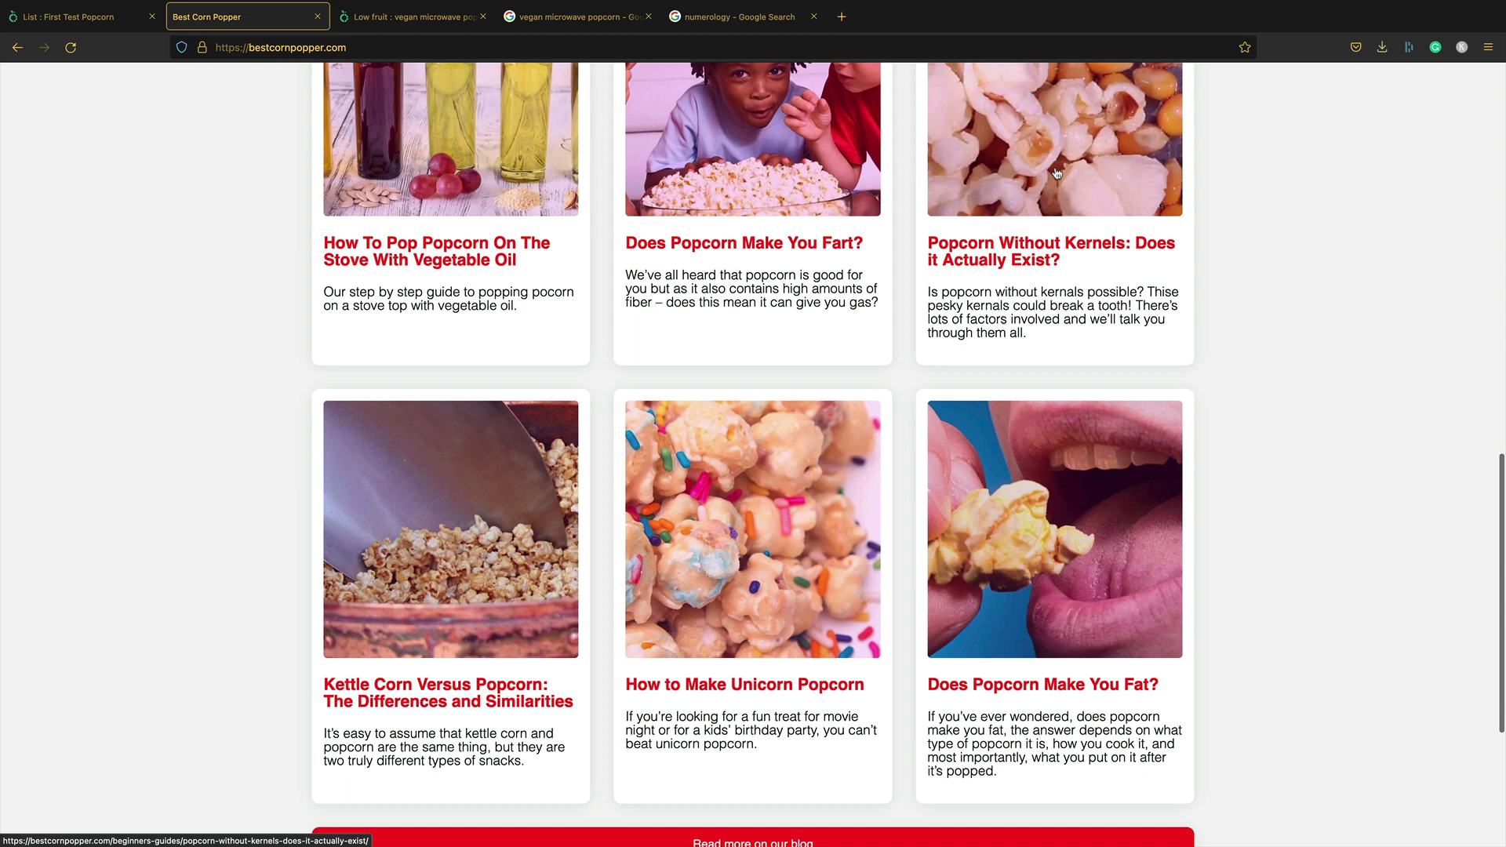
{"action": "scroll", "coordinate": [506, 337], "scroll_direction": "down", "scroll_amount": 1}
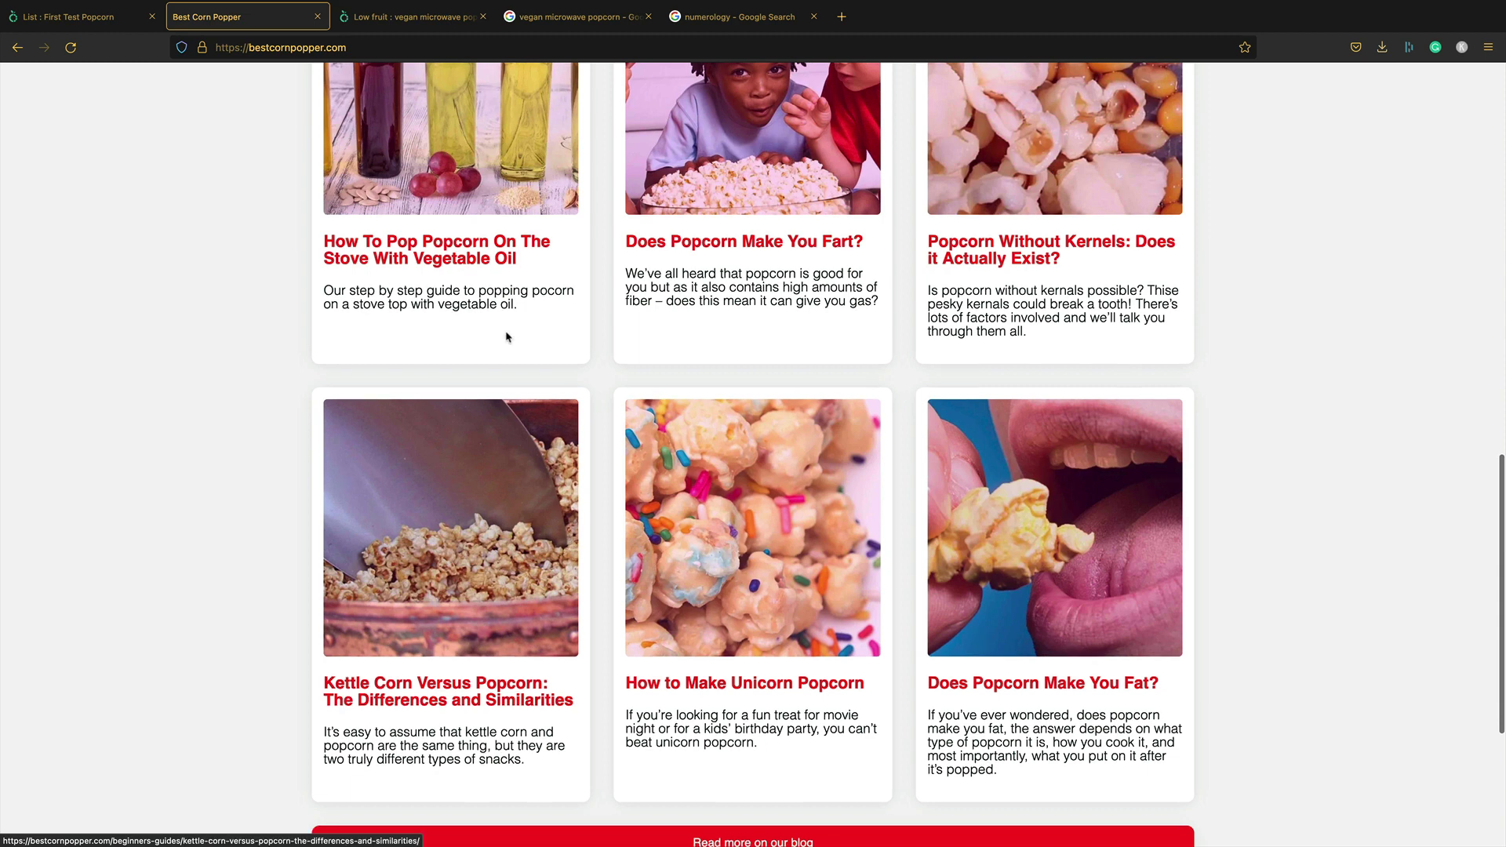
Step: Compare the First Test Popcorn list with the site's homepage posts
{"action": "left_click", "coordinate": [93, 16]}
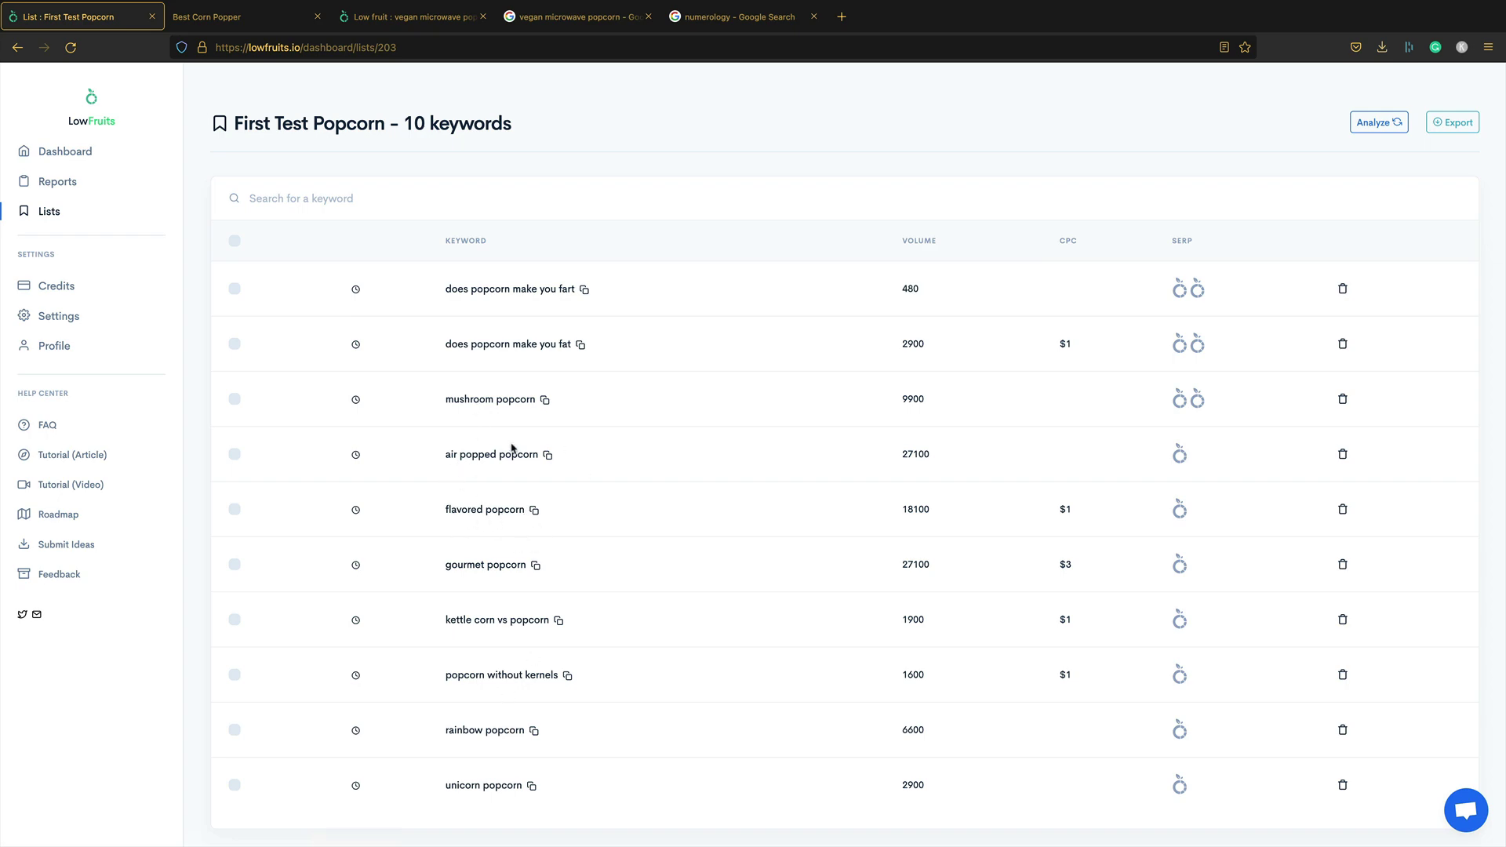
{"action": "left_click", "coordinate": [259, 17]}
{"action": "scroll", "coordinate": [1020, 518], "scroll_direction": "down", "scroll_amount": 2}
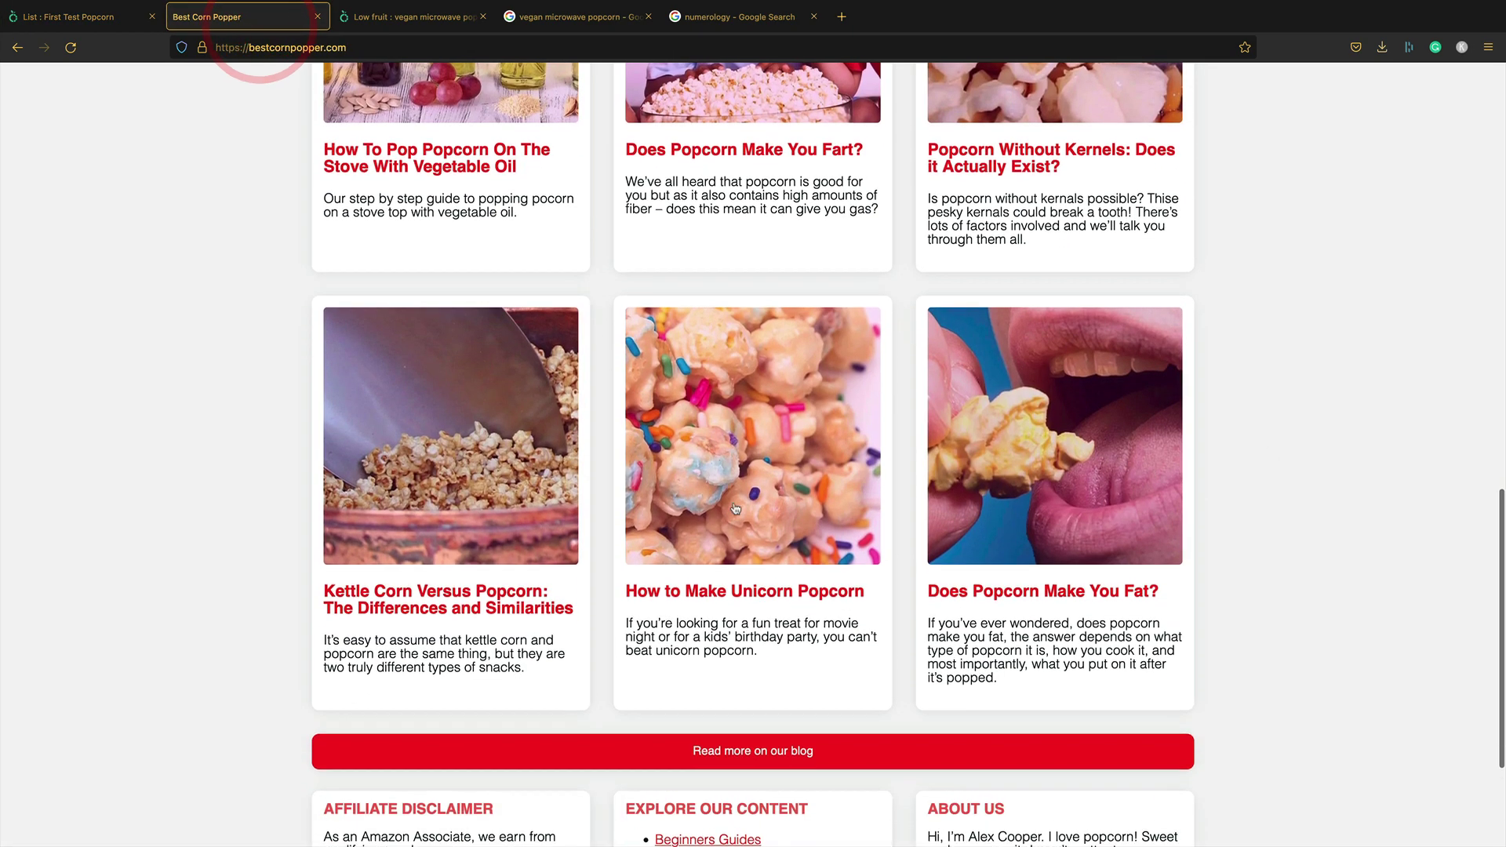
{"action": "scroll", "coordinate": [753, 628], "scroll_direction": "up", "scroll_amount": 2}
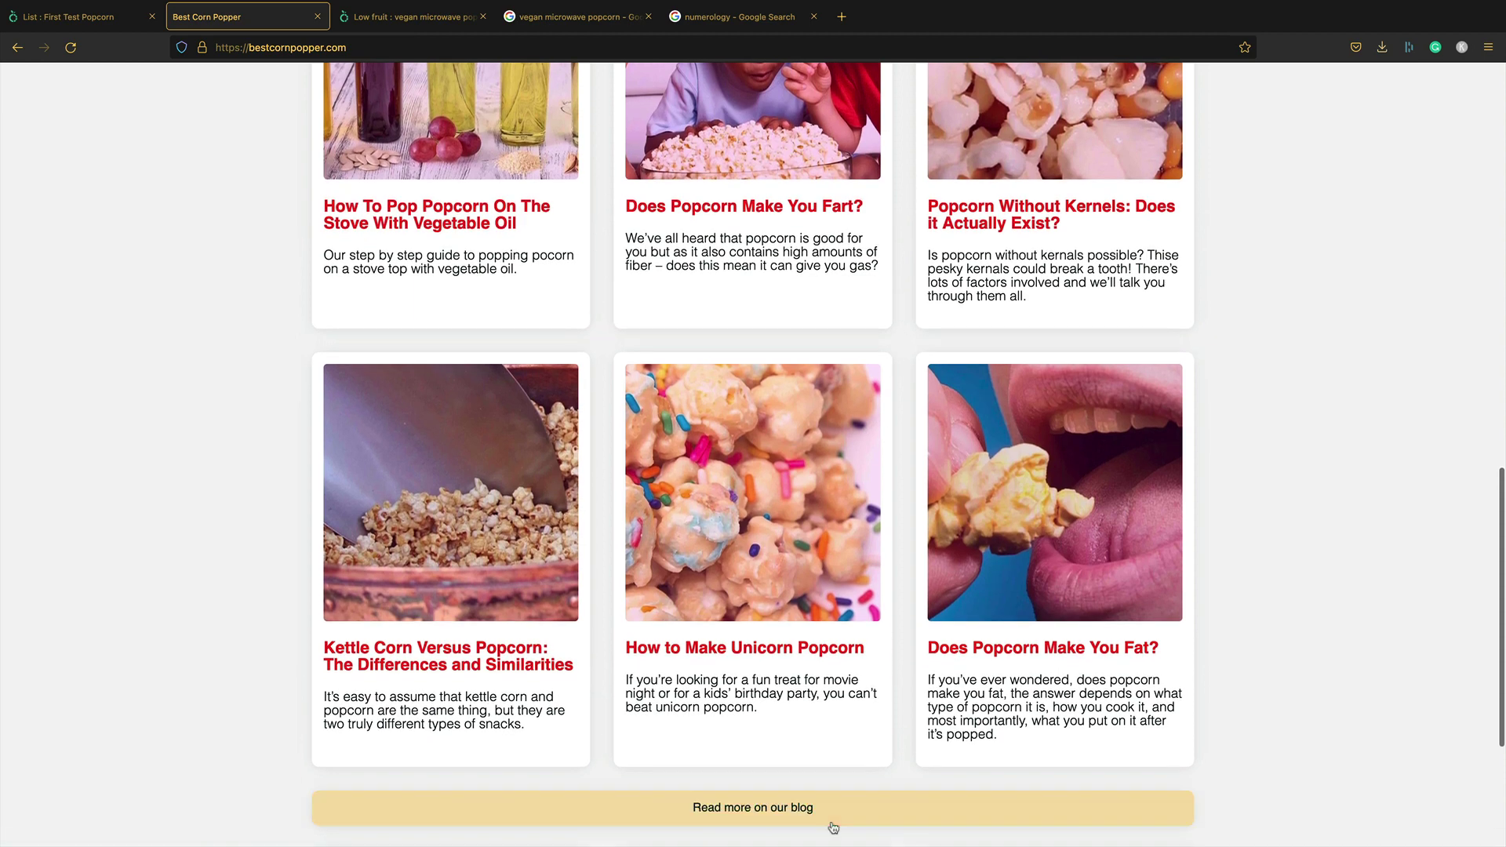
Step: Open the blog listing and scroll through posts like Does Popcorn Make You Fart?
{"action": "left_click", "coordinate": [833, 807]}
{"action": "scroll", "coordinate": [834, 699], "scroll_direction": "down", "scroll_amount": 8}
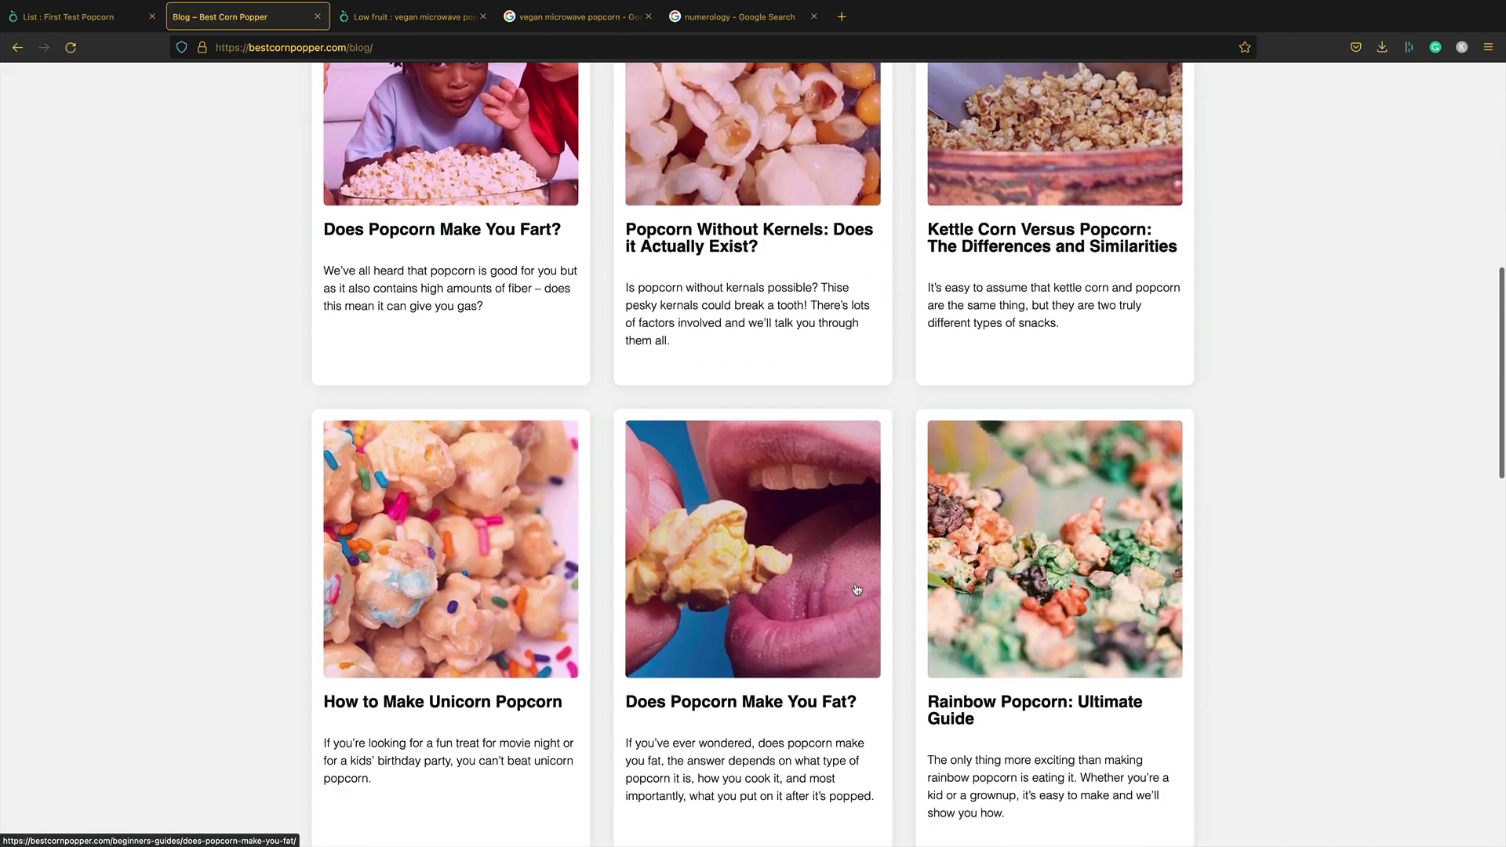
{"action": "scroll", "coordinate": [857, 590], "scroll_direction": "down", "scroll_amount": 6}
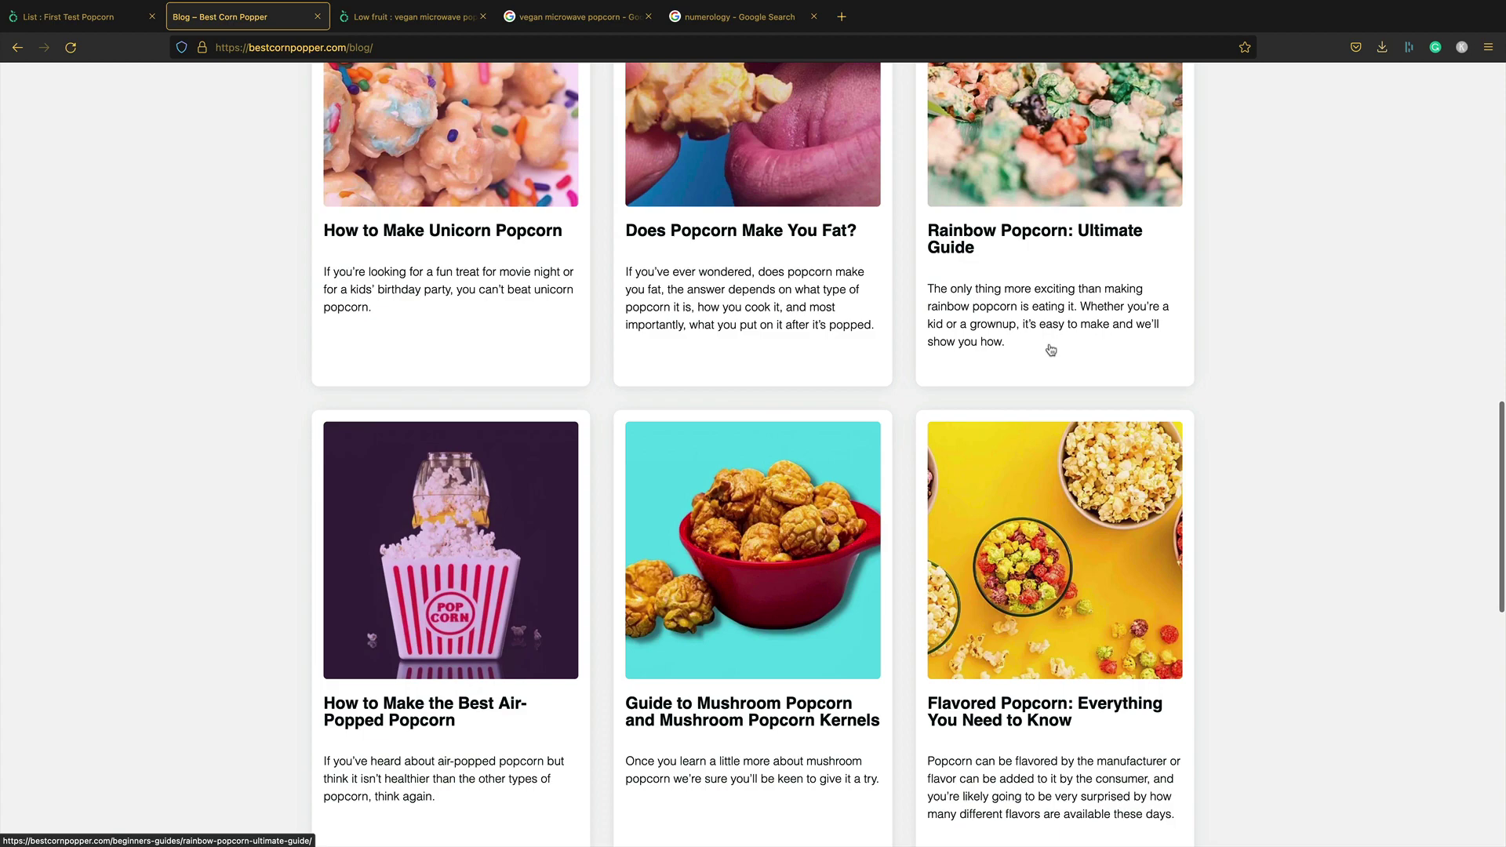
{"action": "scroll", "coordinate": [835, 476], "scroll_direction": "down", "scroll_amount": 1}
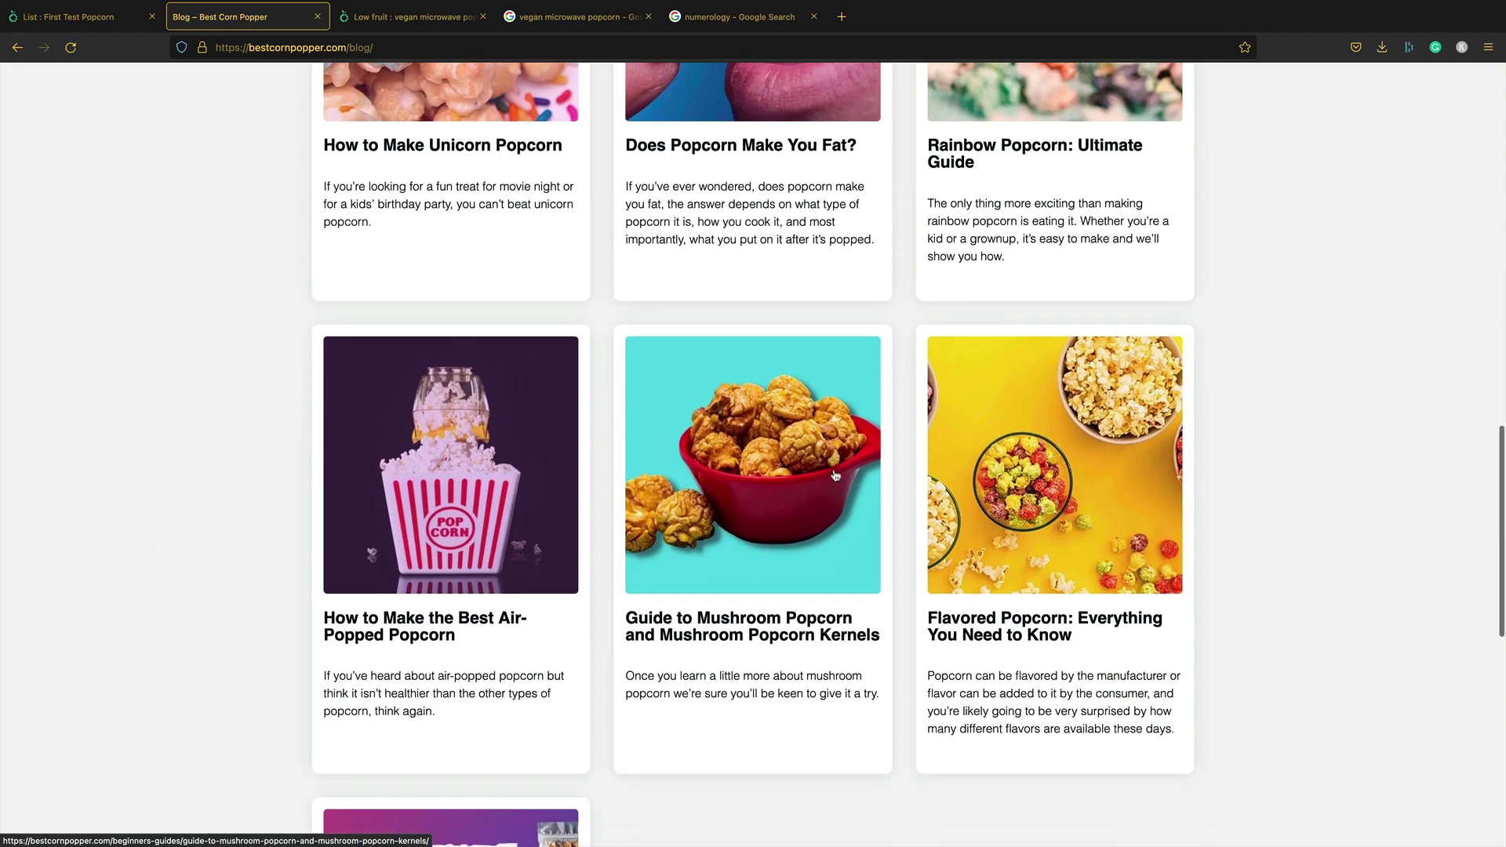
{"action": "scroll", "coordinate": [836, 476], "scroll_direction": "up", "scroll_amount": 12}
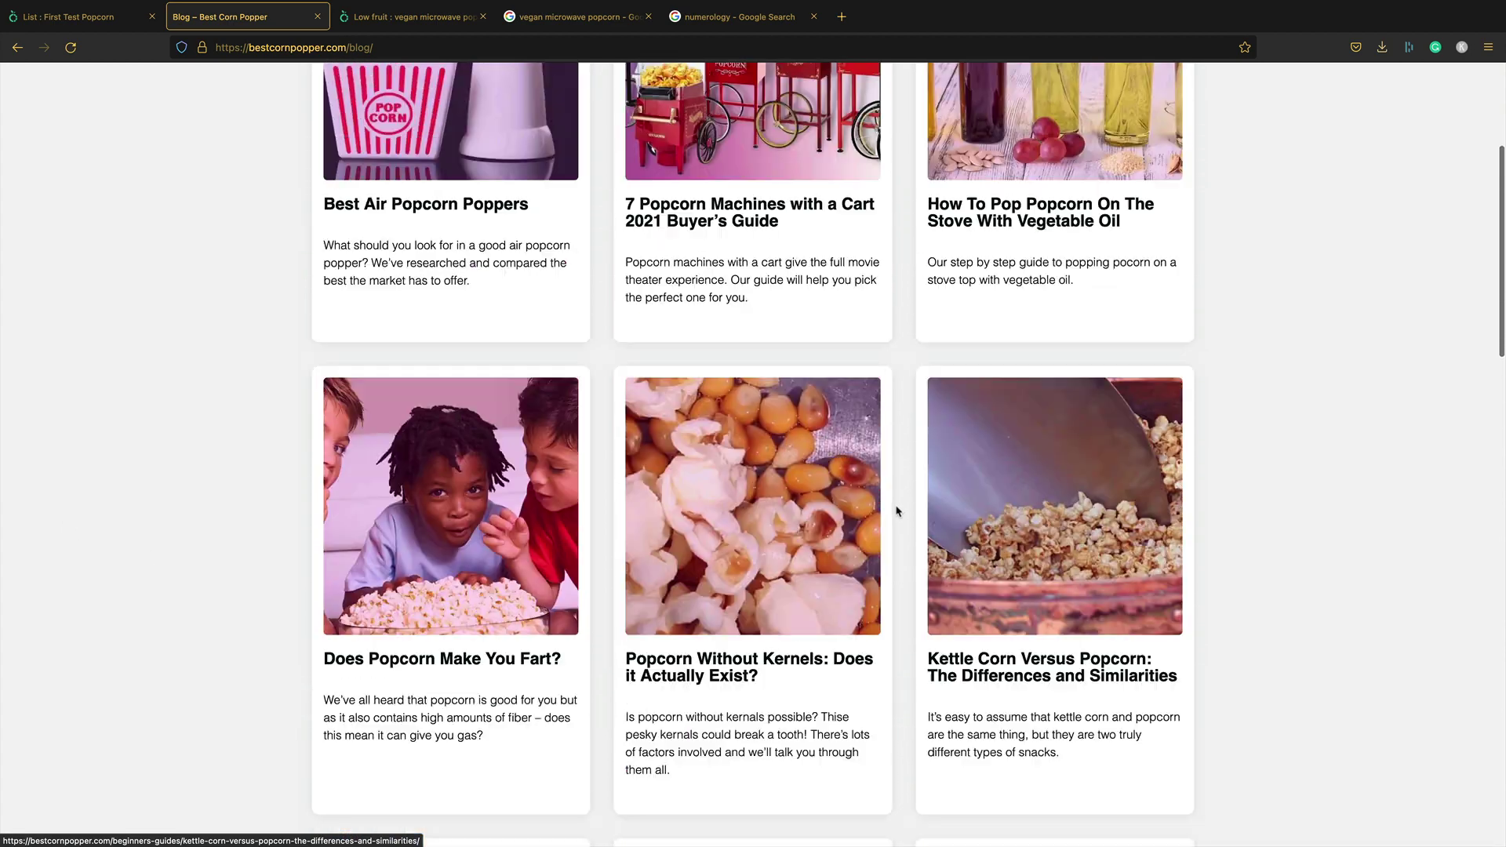
{"action": "scroll", "coordinate": [898, 512], "scroll_direction": "up", "scroll_amount": 4}
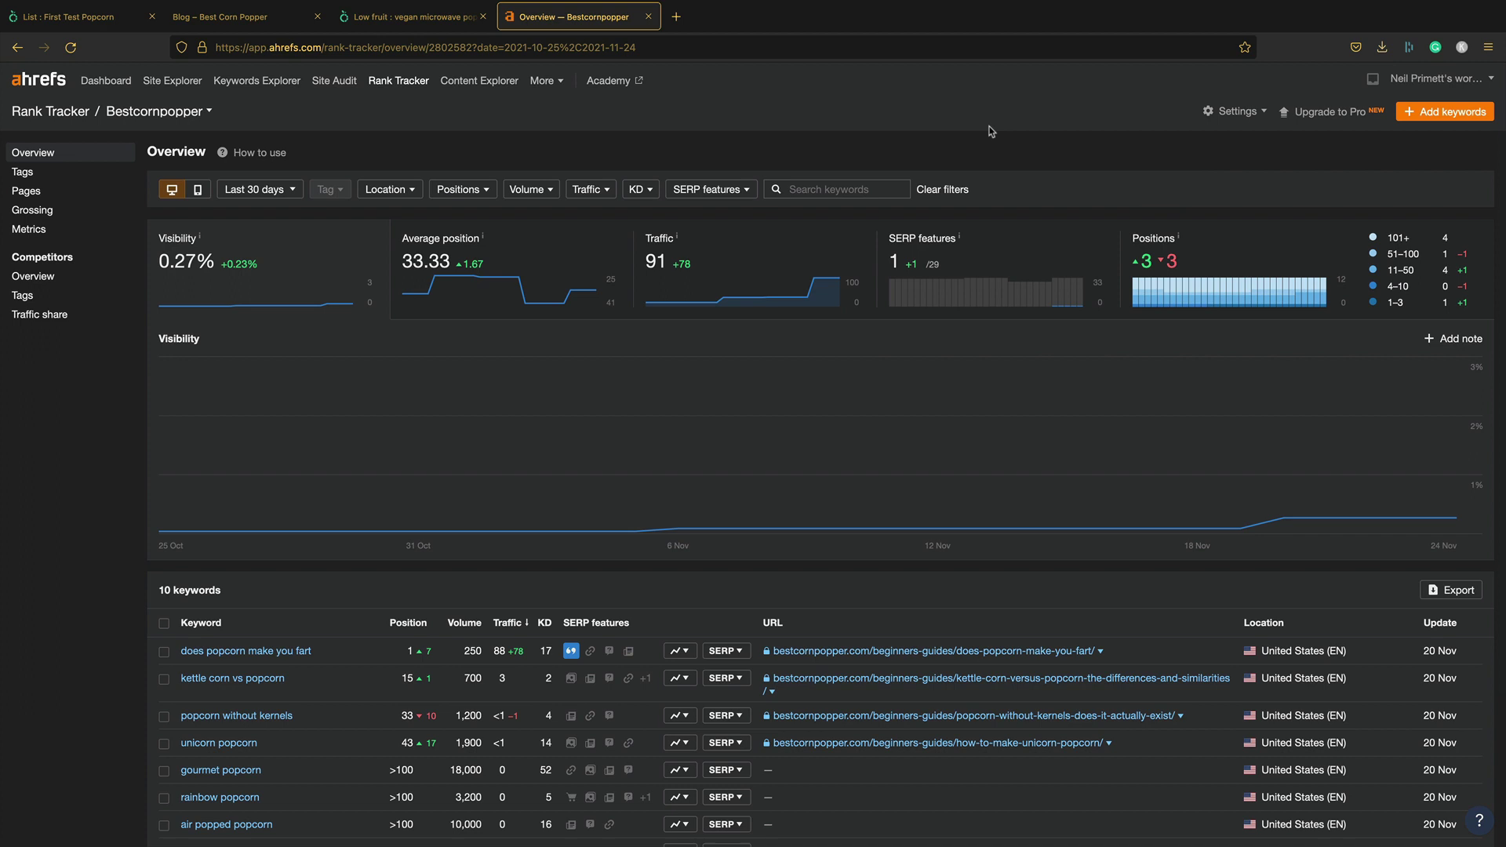
{"action": "scroll", "coordinate": [784, 392], "scroll_direction": "down", "scroll_amount": 3}
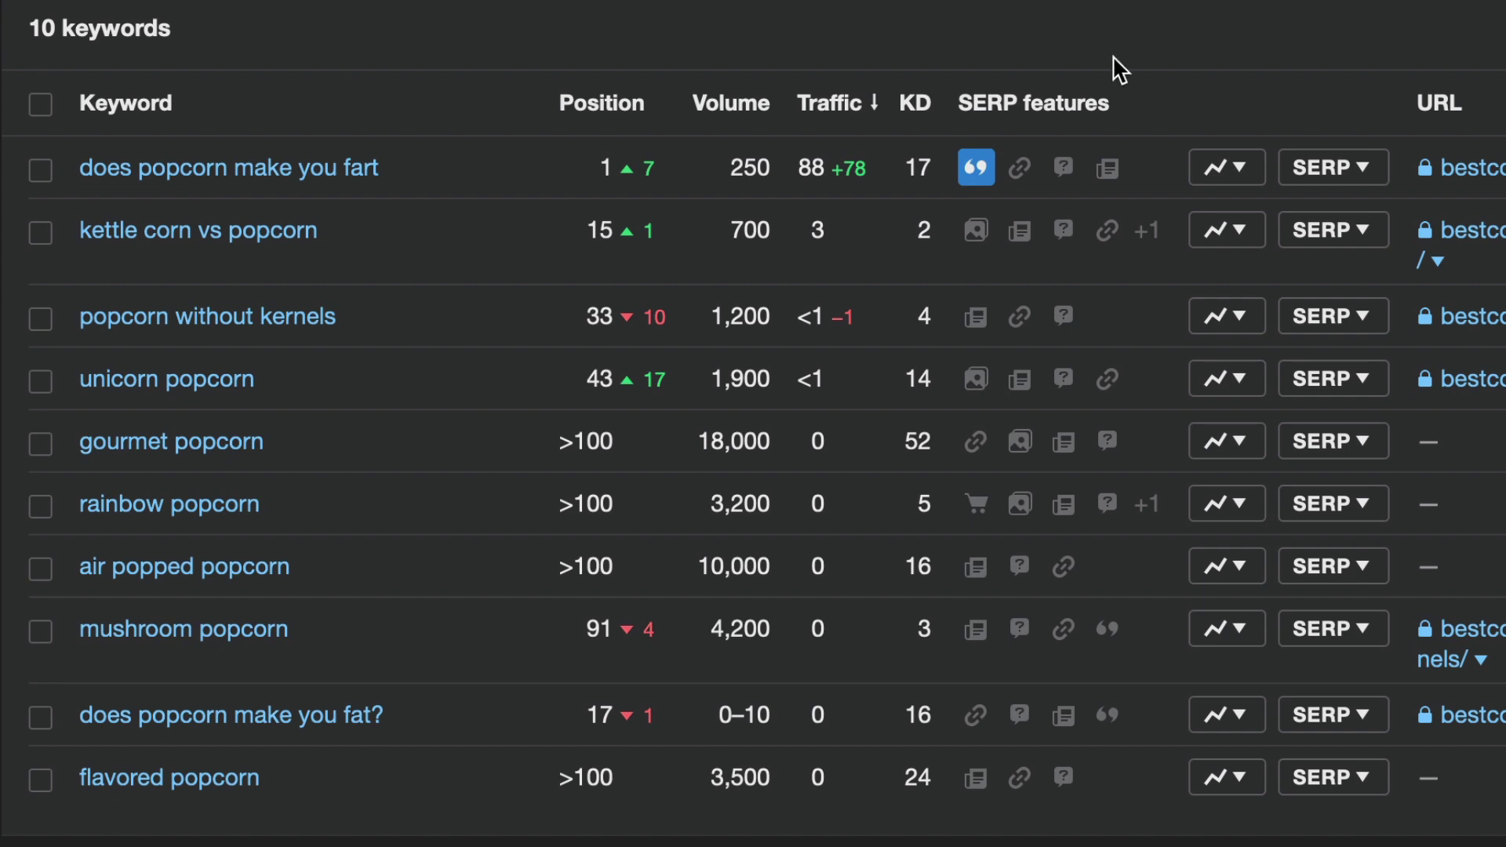
{"action": "mouse_move", "coordinate": [990, 175]}
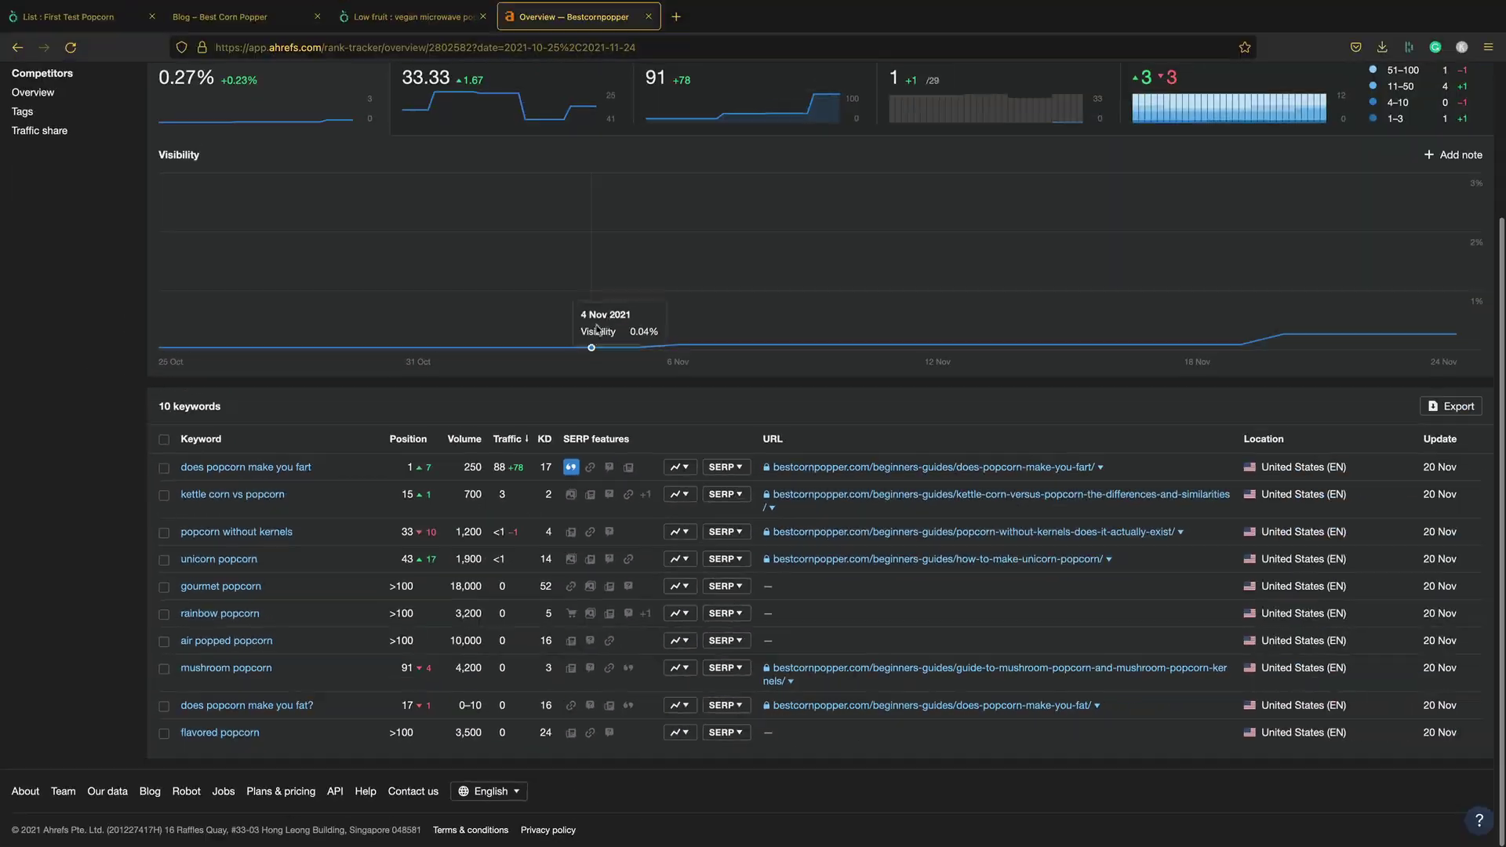
Step: Google 'does popcorn make you fart' in a new tab and check the results
{"action": "key", "text": "ctrl+t"}
{"action": "type", "text": "does"}
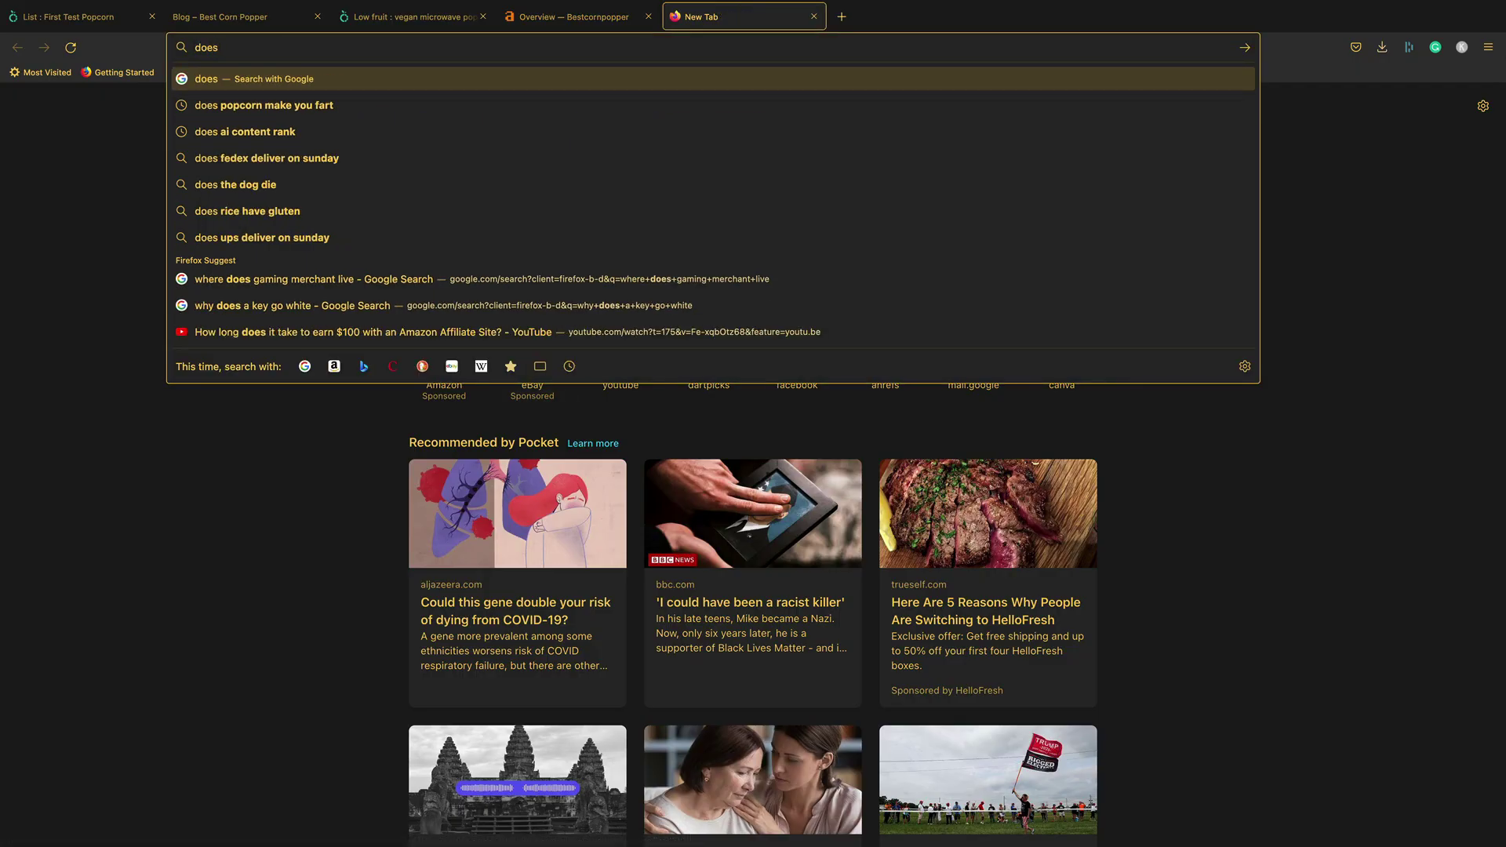
{"action": "key", "text": "Down"}
{"action": "key", "text": "Return"}
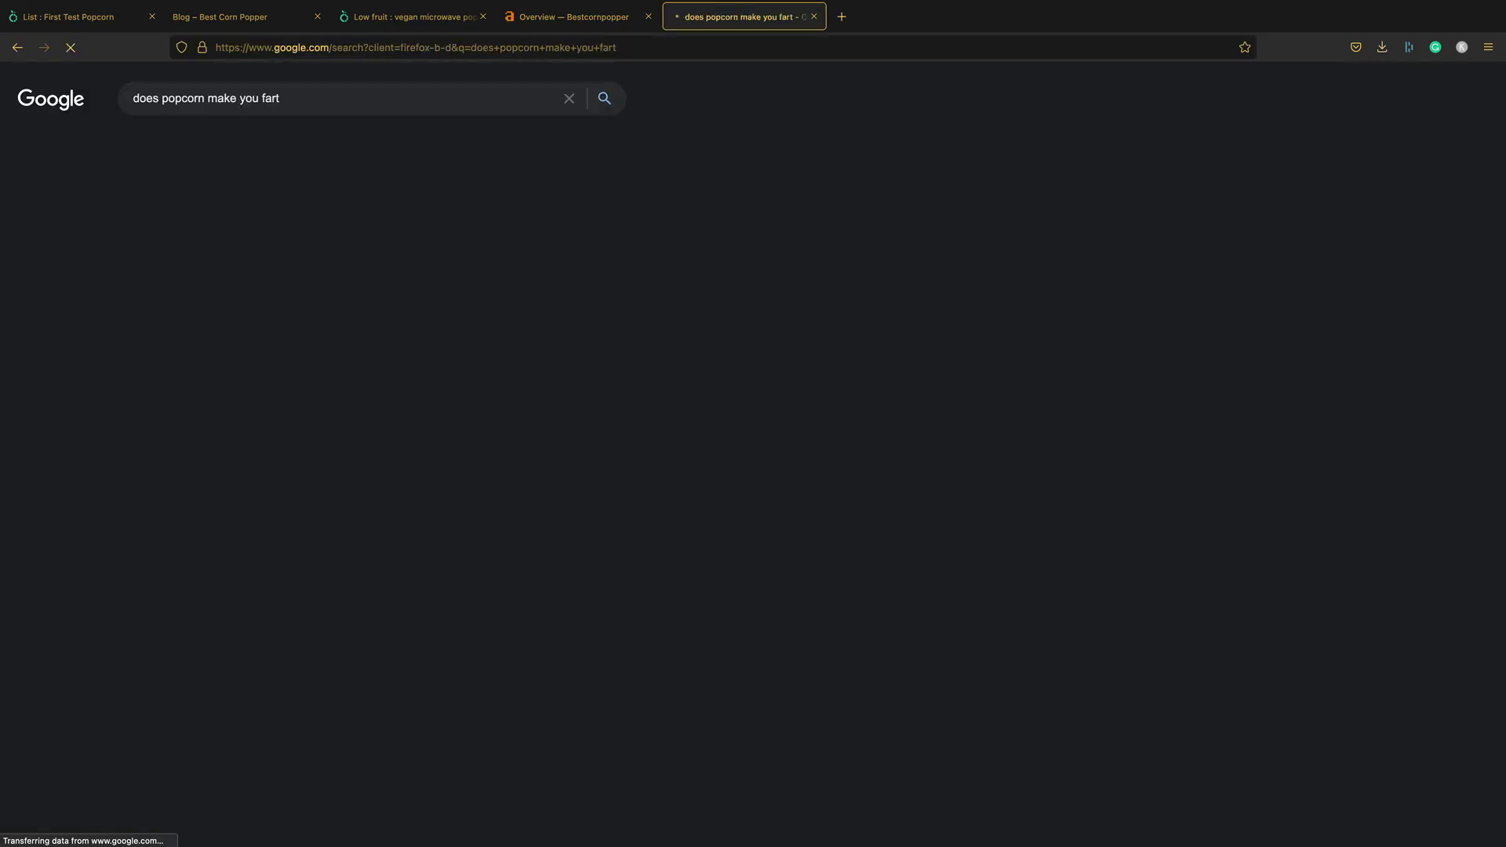
{"action": "scroll", "coordinate": [579, 456], "scroll_direction": "down", "scroll_amount": 4}
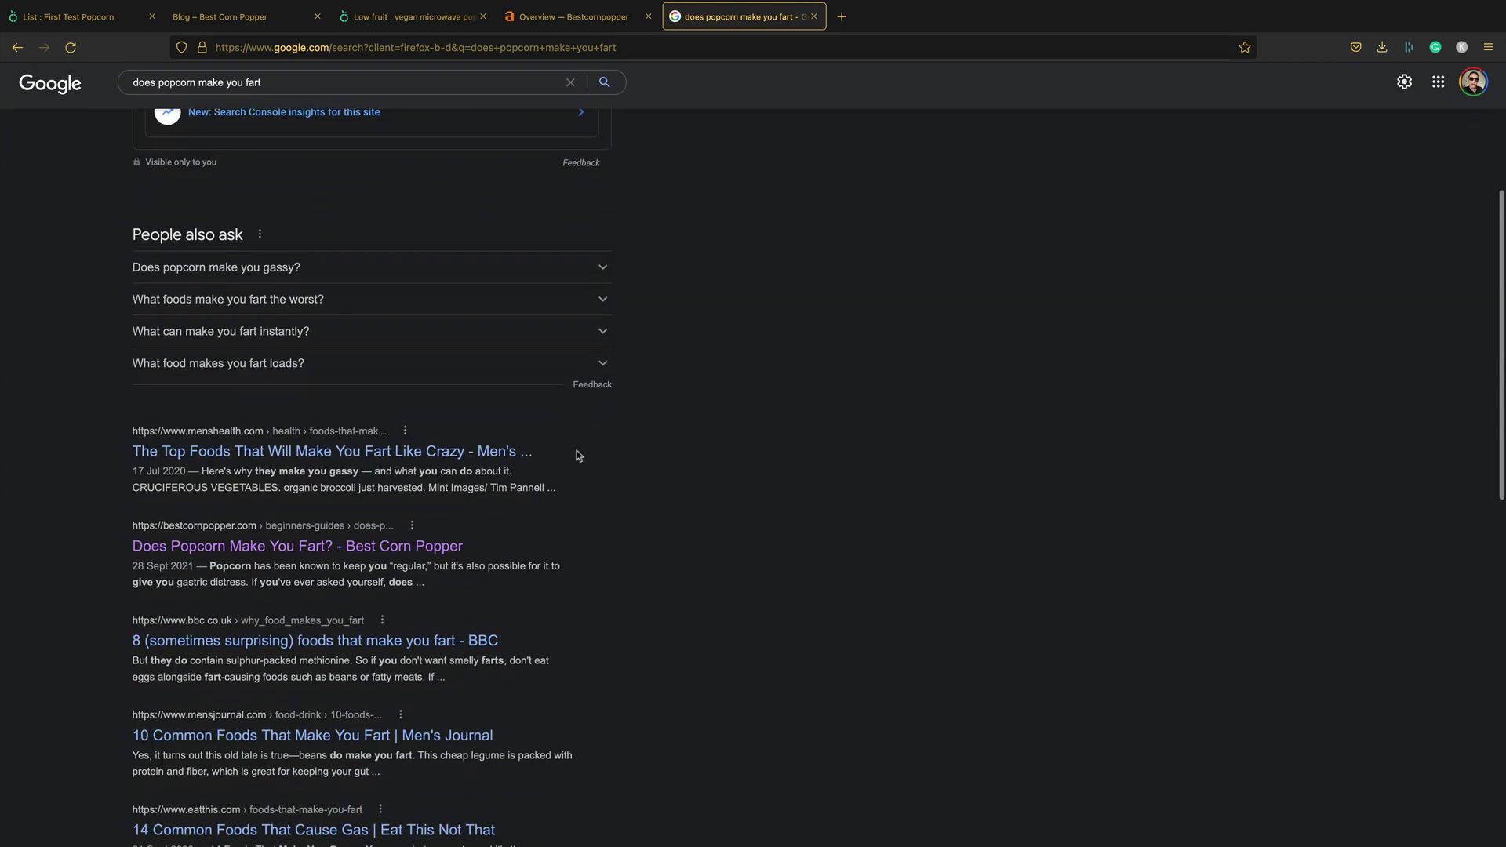
{"action": "scroll", "coordinate": [647, 478], "scroll_direction": "up", "scroll_amount": 4}
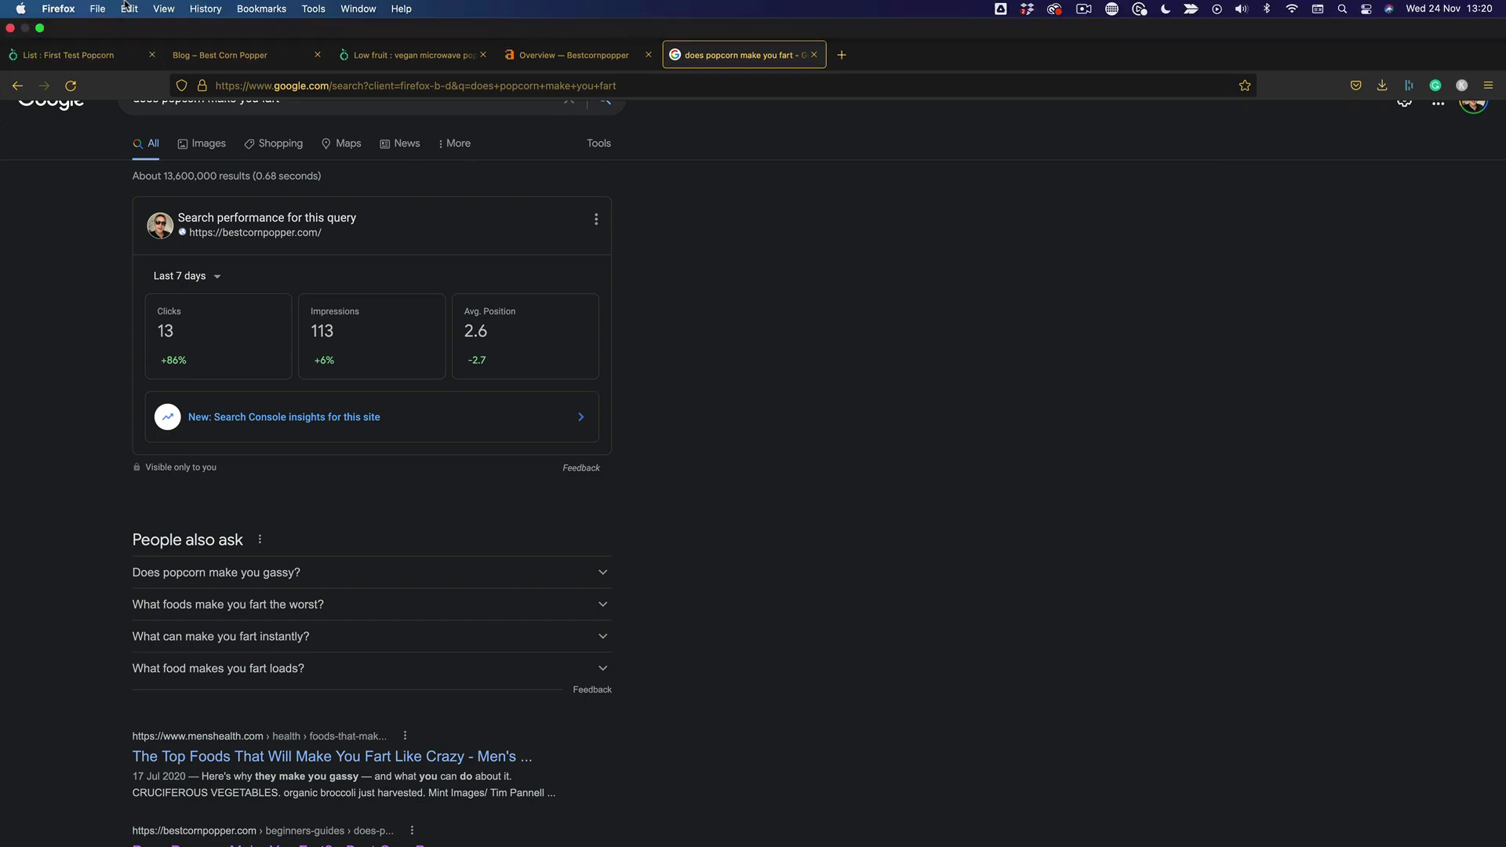
Step: Repeat the 'does popcorn make you fart?' search in a private window, accepting Google's cookie terms
{"action": "left_click", "coordinate": [98, 9]}
{"action": "left_click", "coordinate": [126, 58]}
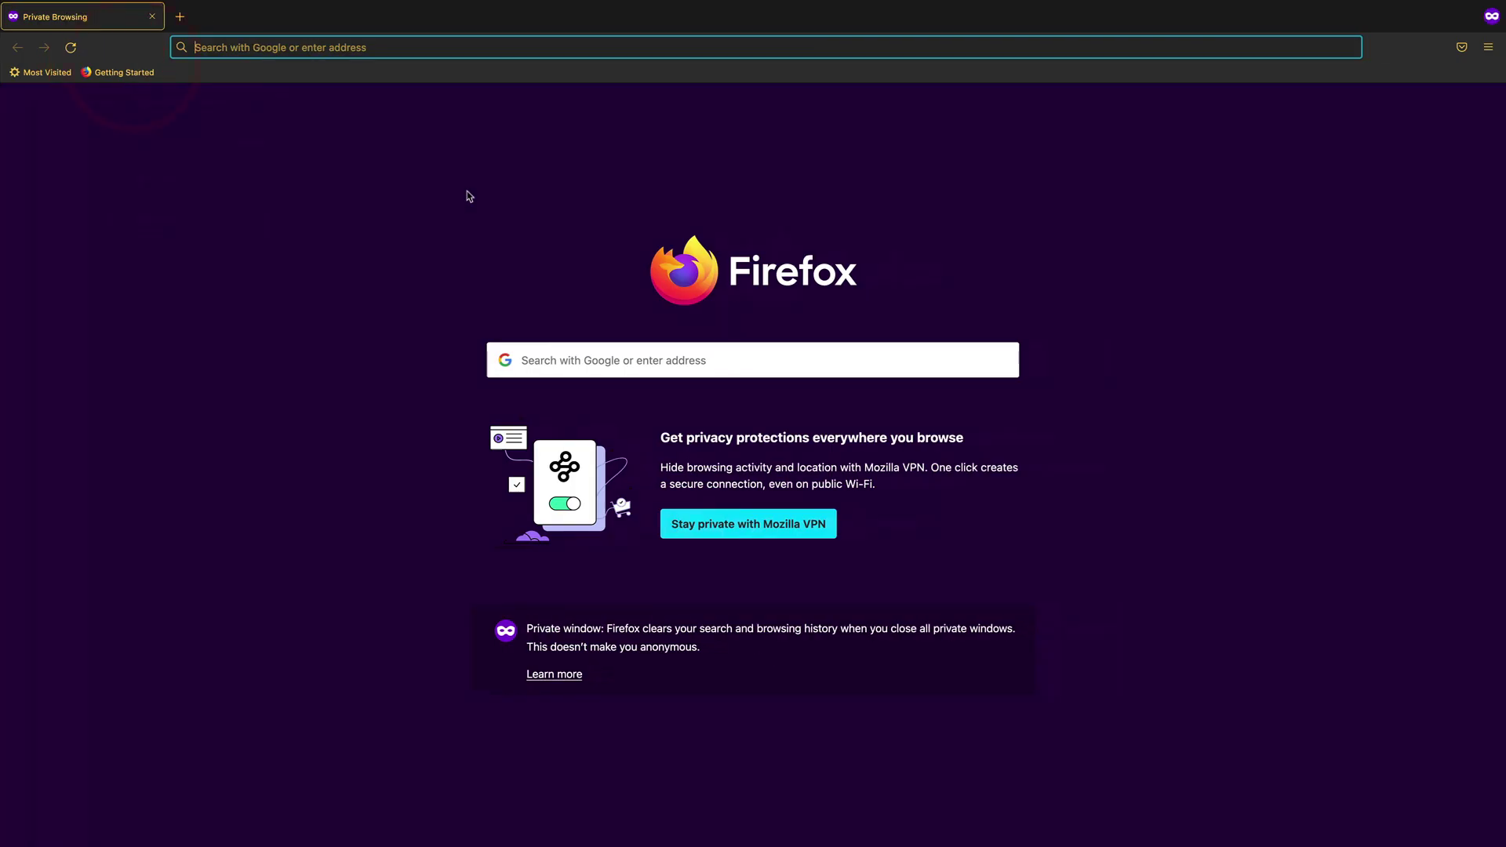
{"action": "type", "text": "d"}
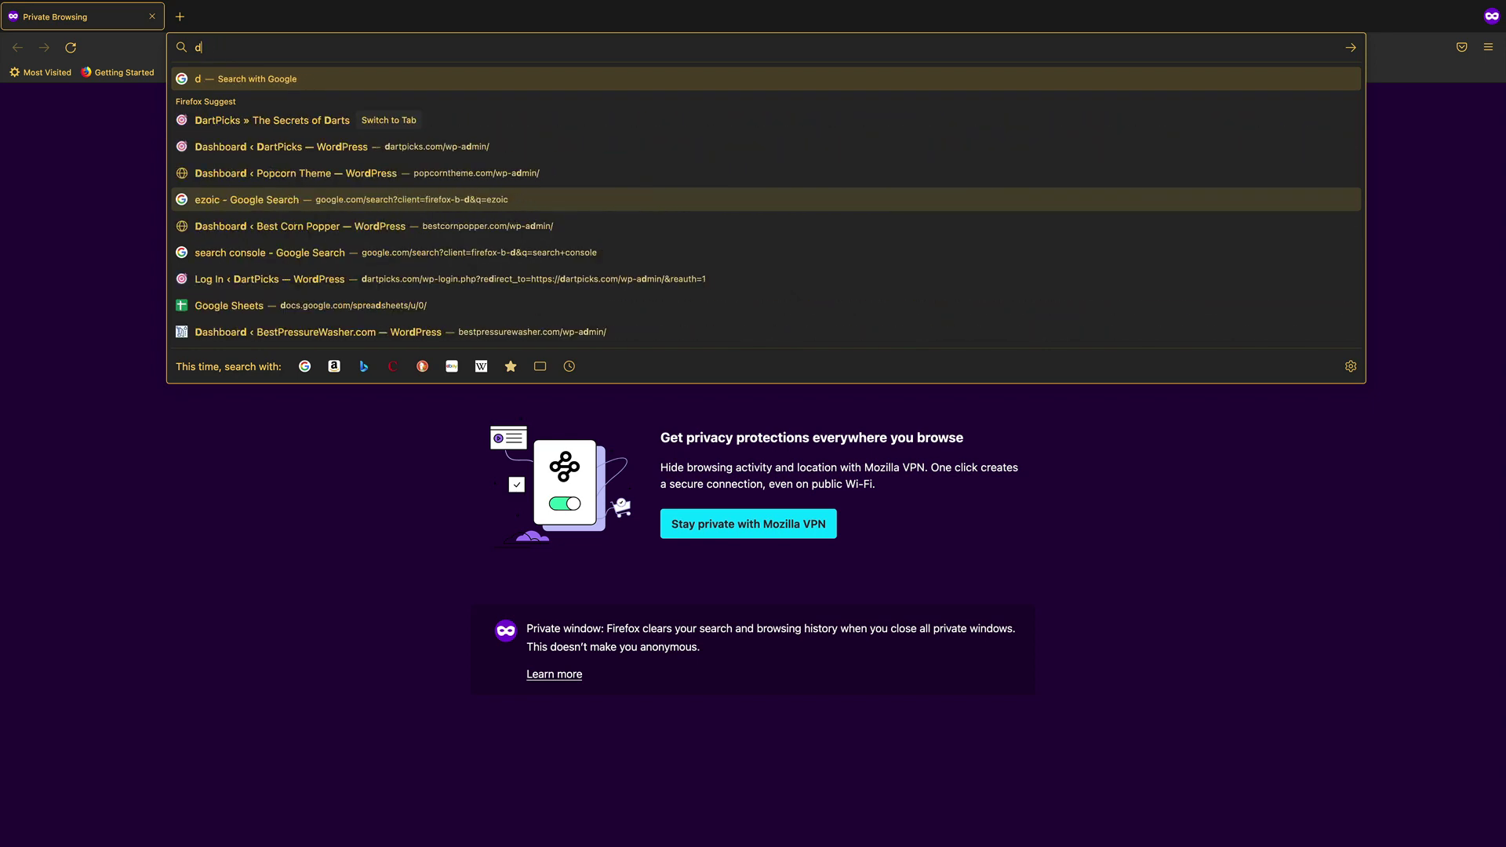
{"action": "type", "text": "oes popcorn "}
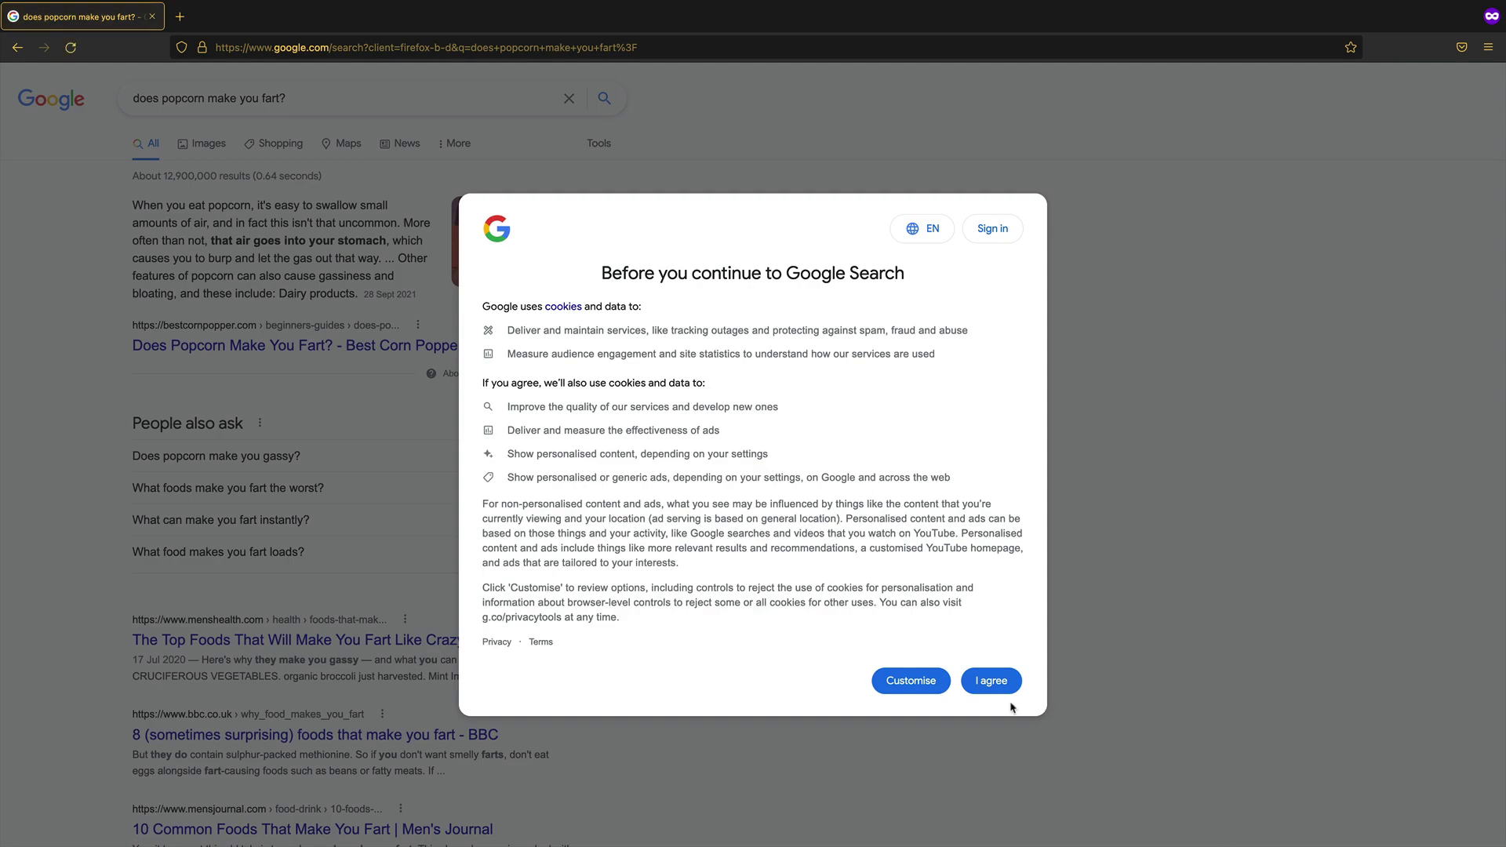
{"action": "left_click", "coordinate": [1002, 675]}
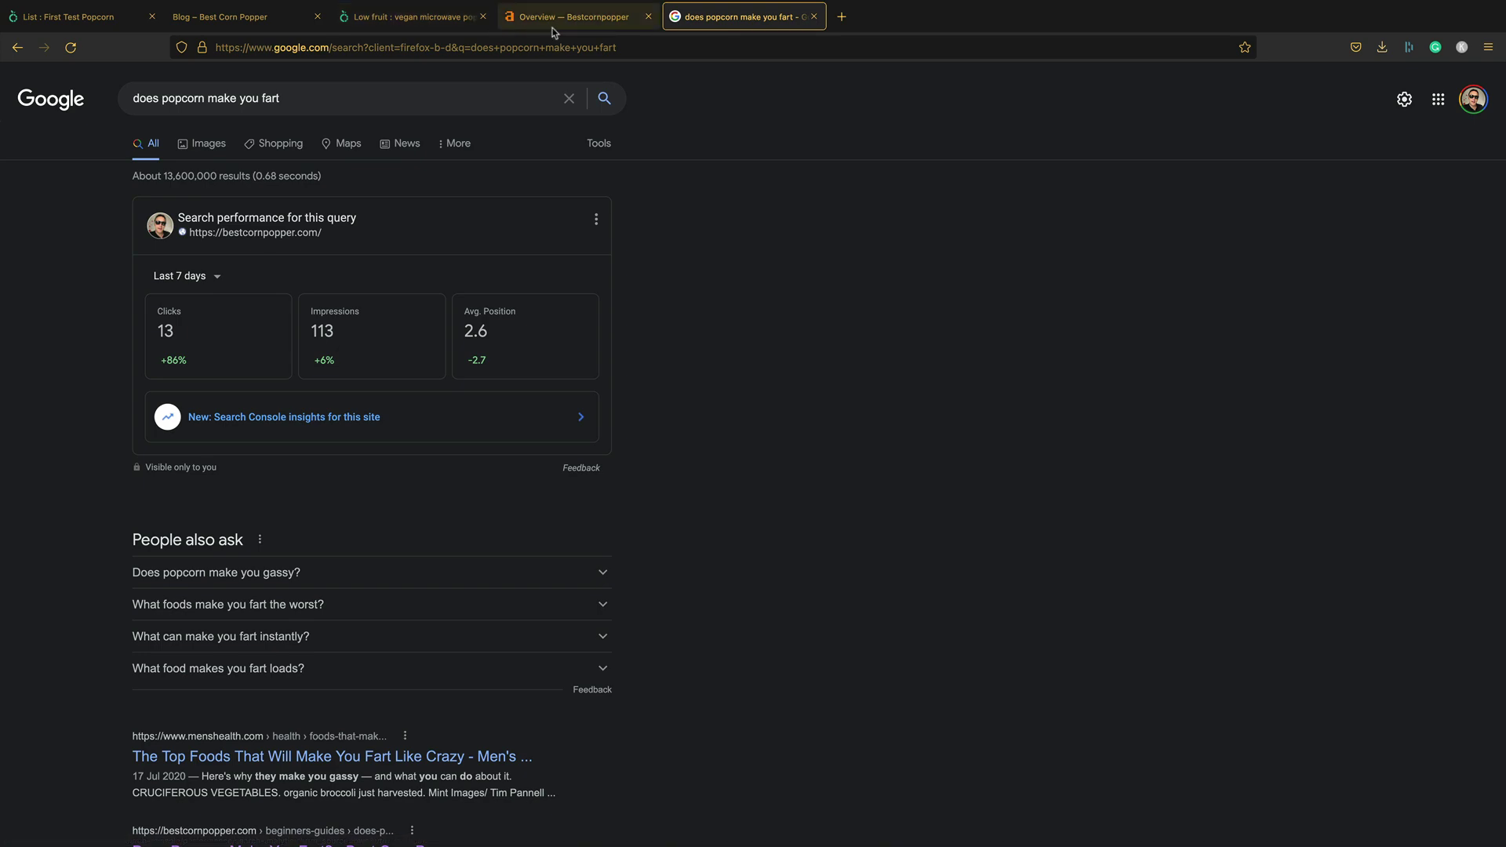
Step: Return to the Ahrefs tab to review the Bestcornpopper rank overview
{"action": "left_click", "coordinate": [553, 16]}
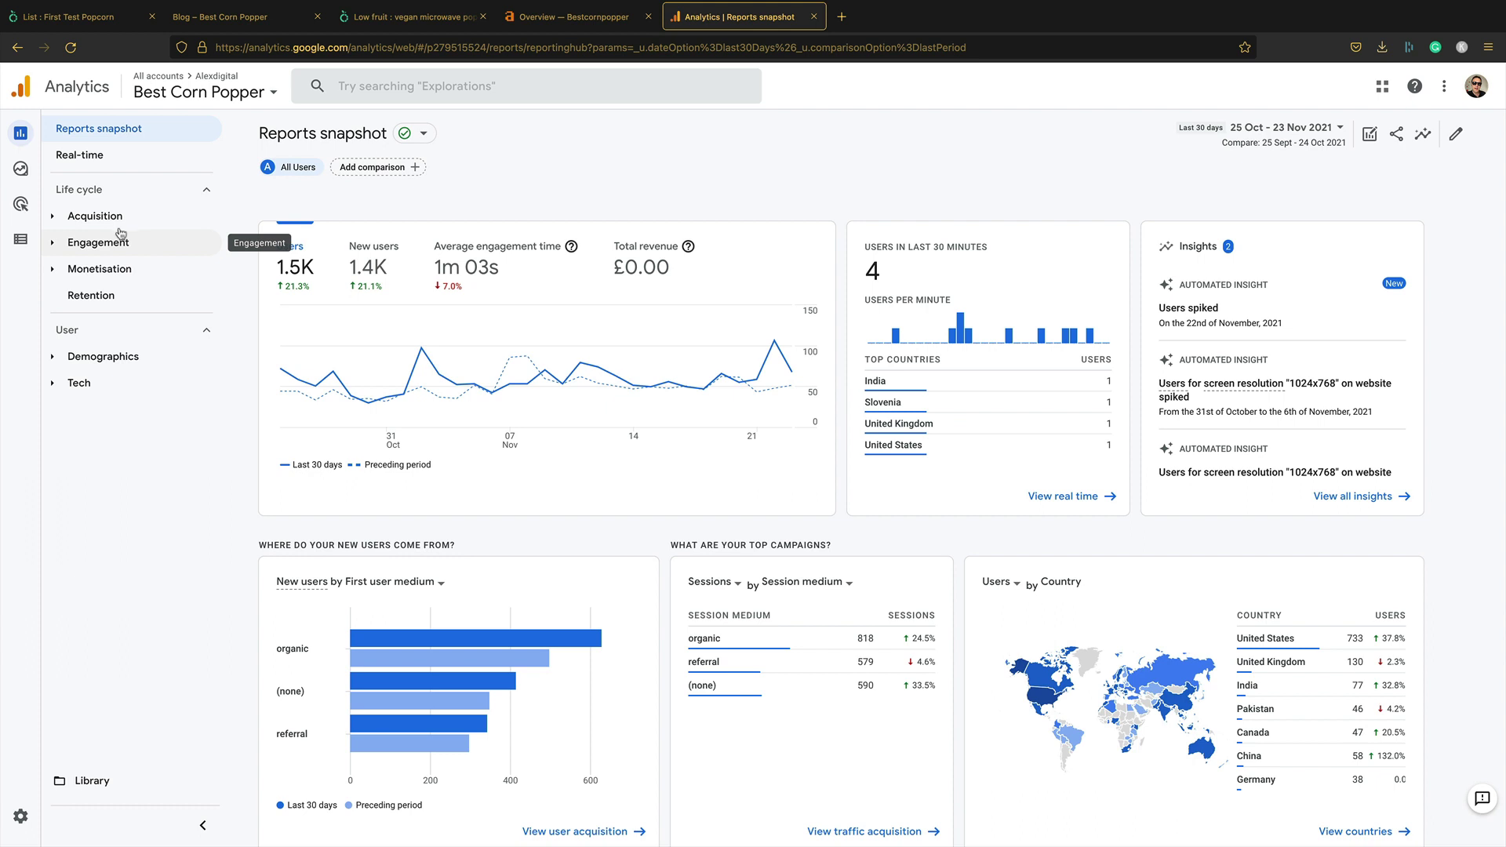
Step: Open Engagement > Pages and screens to see per-page views (4,049 total)
{"action": "left_click", "coordinate": [120, 240]}
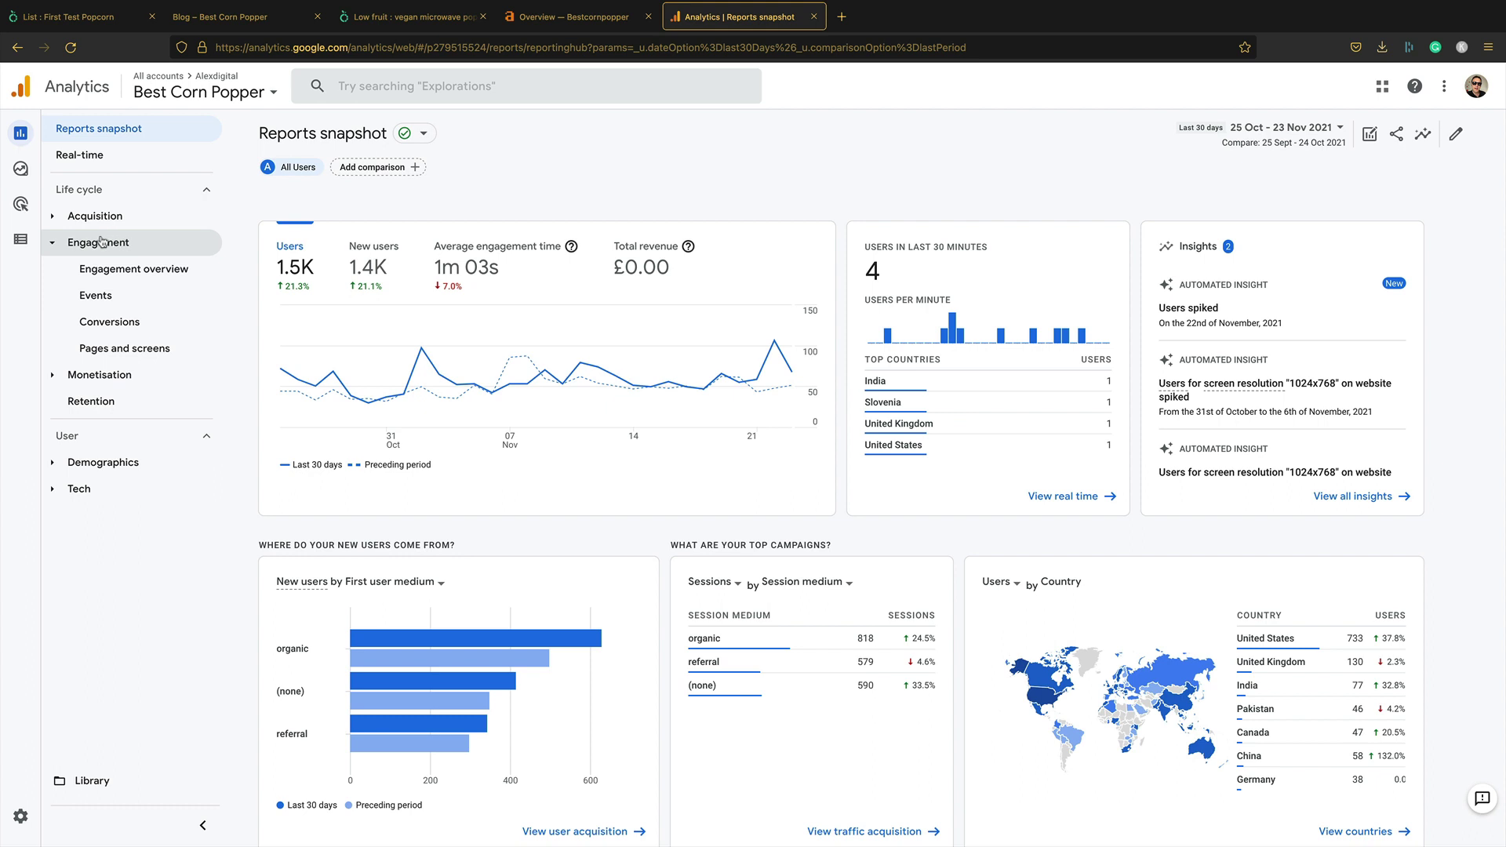
{"action": "left_click", "coordinate": [125, 348]}
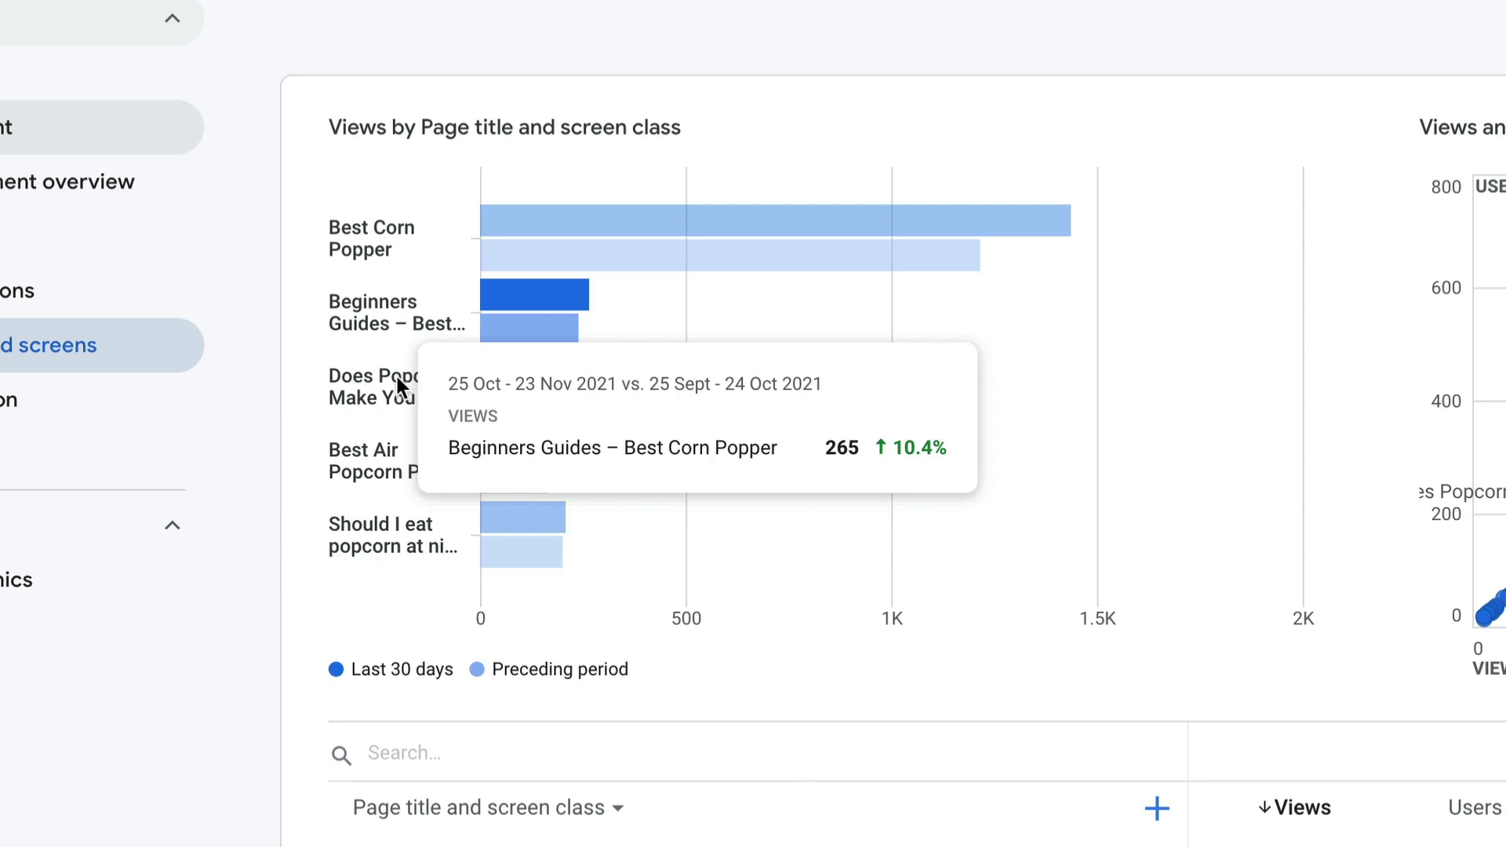
Step: Scroll through the Pages and screens views table, then check Bestcornpopper's keyword rankings in Ahrefs
{"action": "mouse_move", "coordinate": [410, 394]}
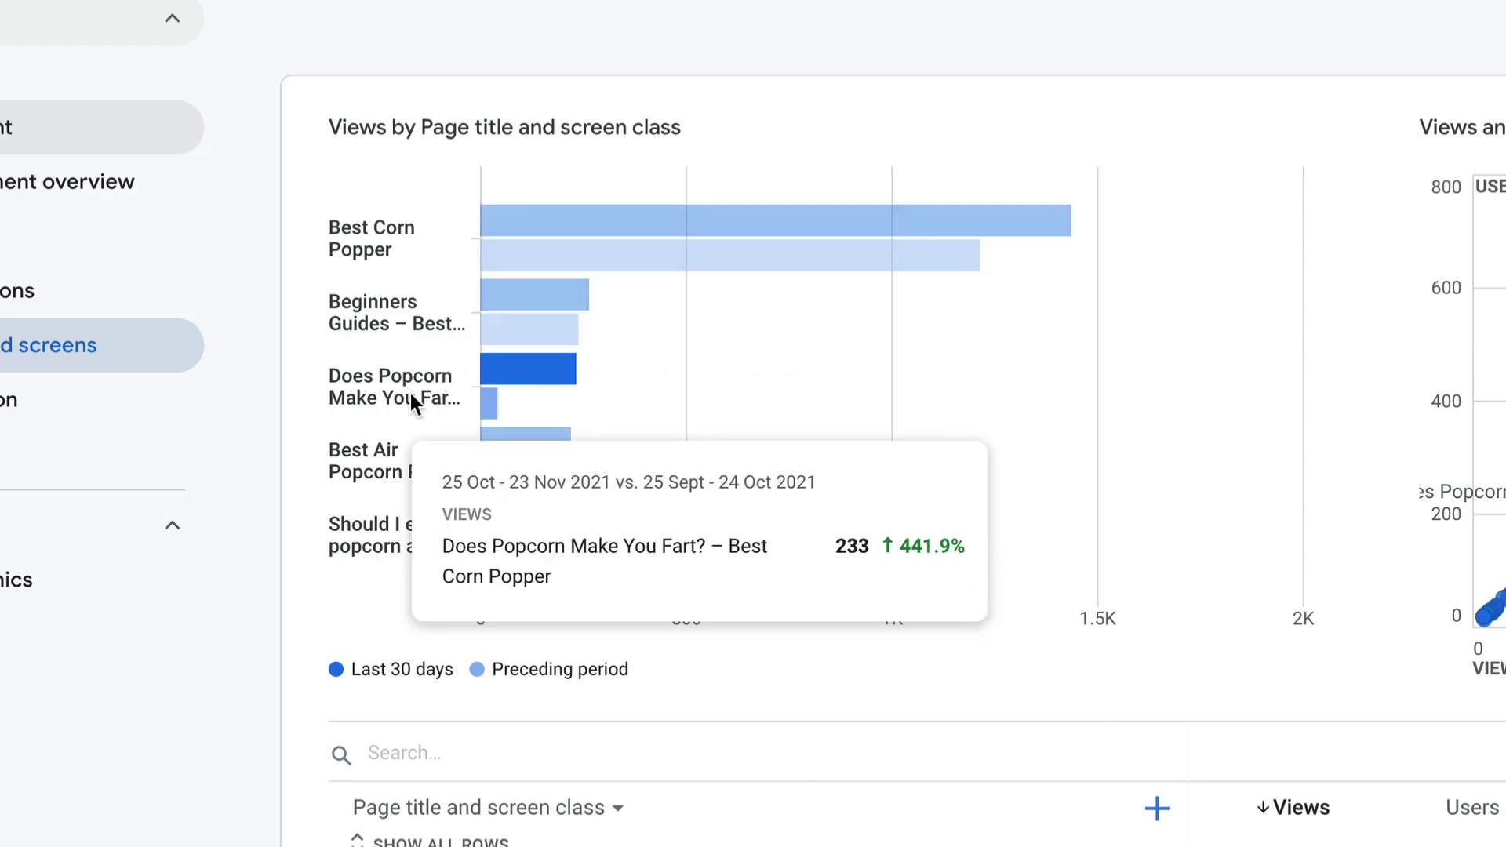
{"action": "scroll", "coordinate": [411, 393], "scroll_direction": "down", "scroll_amount": 1}
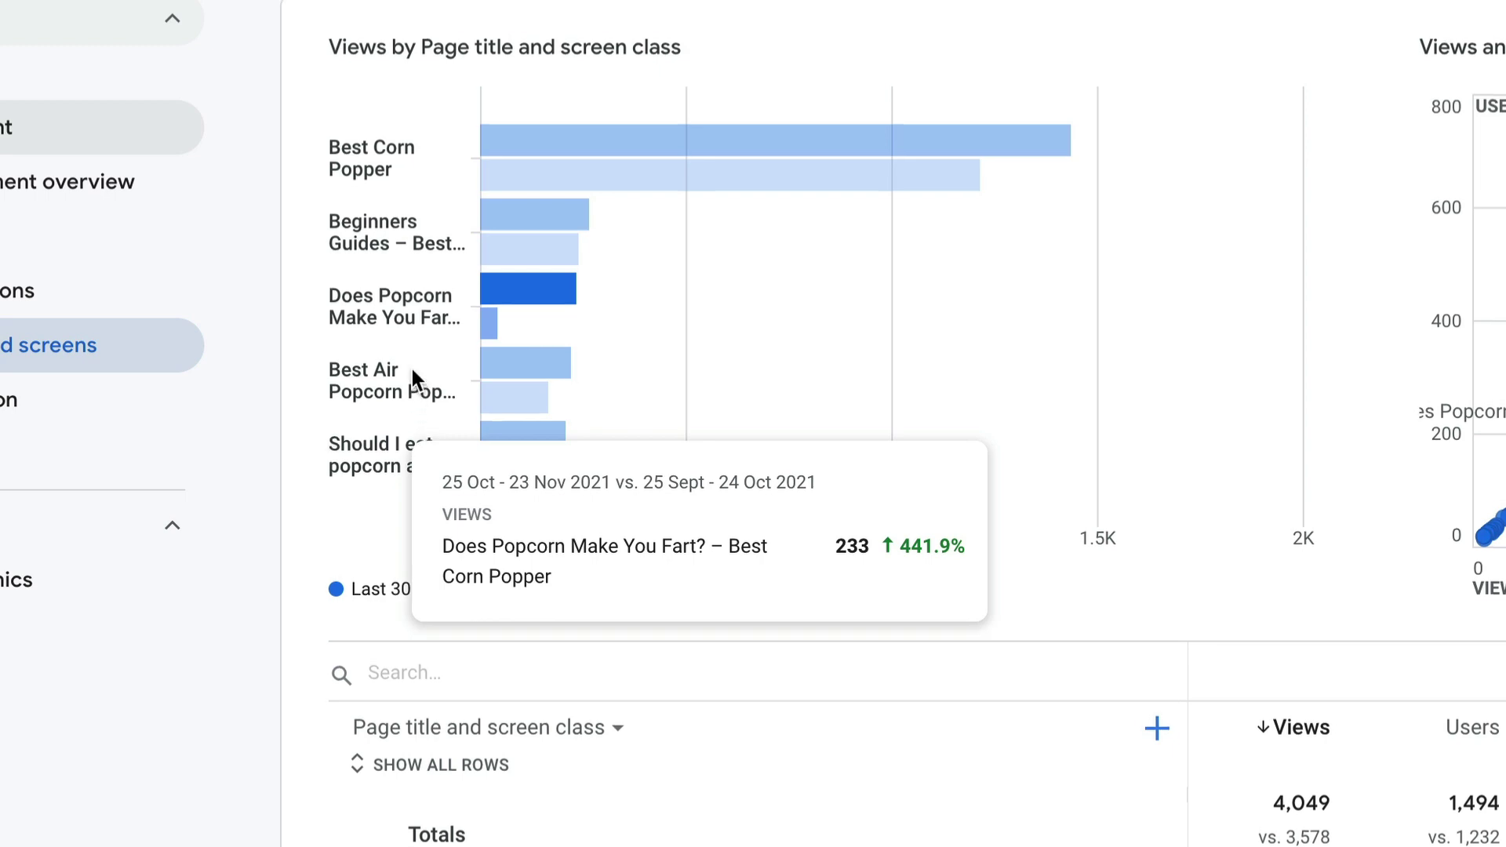
{"action": "scroll", "coordinate": [753, 816], "scroll_direction": "down", "scroll_amount": 3}
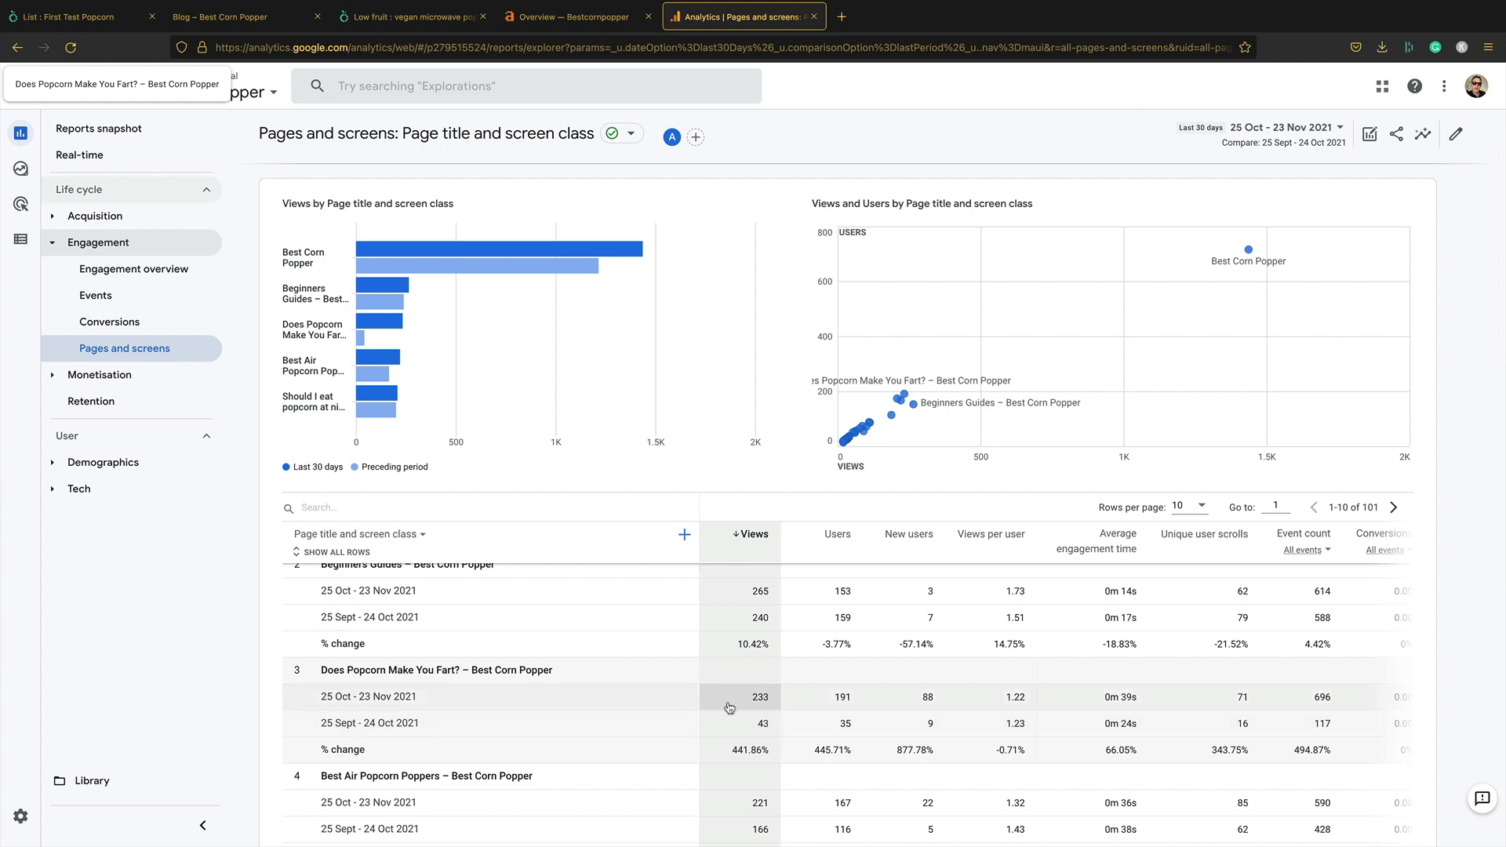
{"action": "scroll", "coordinate": [708, 717], "scroll_direction": "down", "scroll_amount": 2}
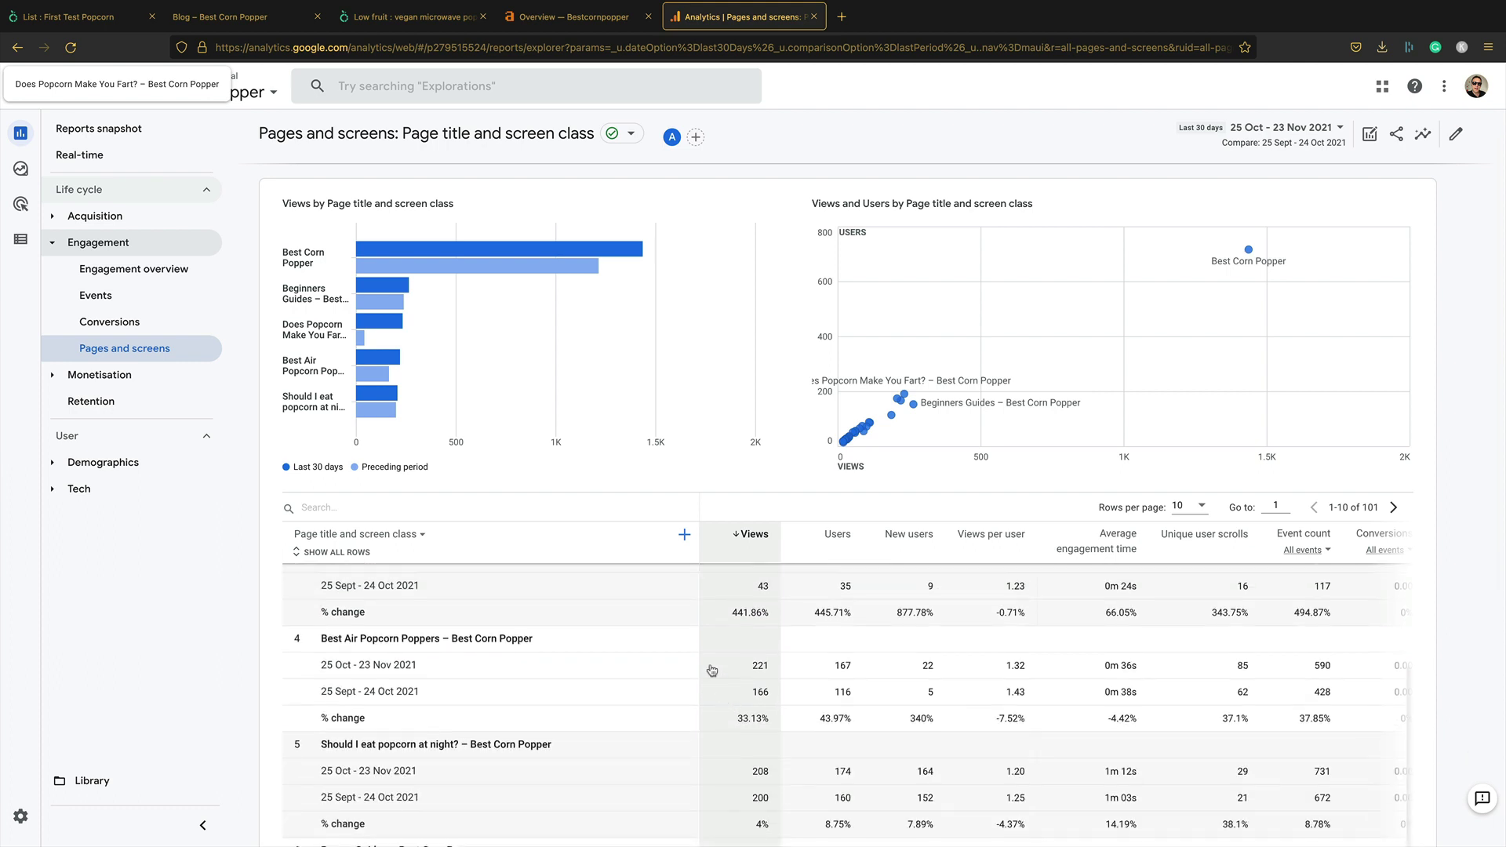
{"action": "scroll", "coordinate": [718, 689], "scroll_direction": "up", "scroll_amount": 1}
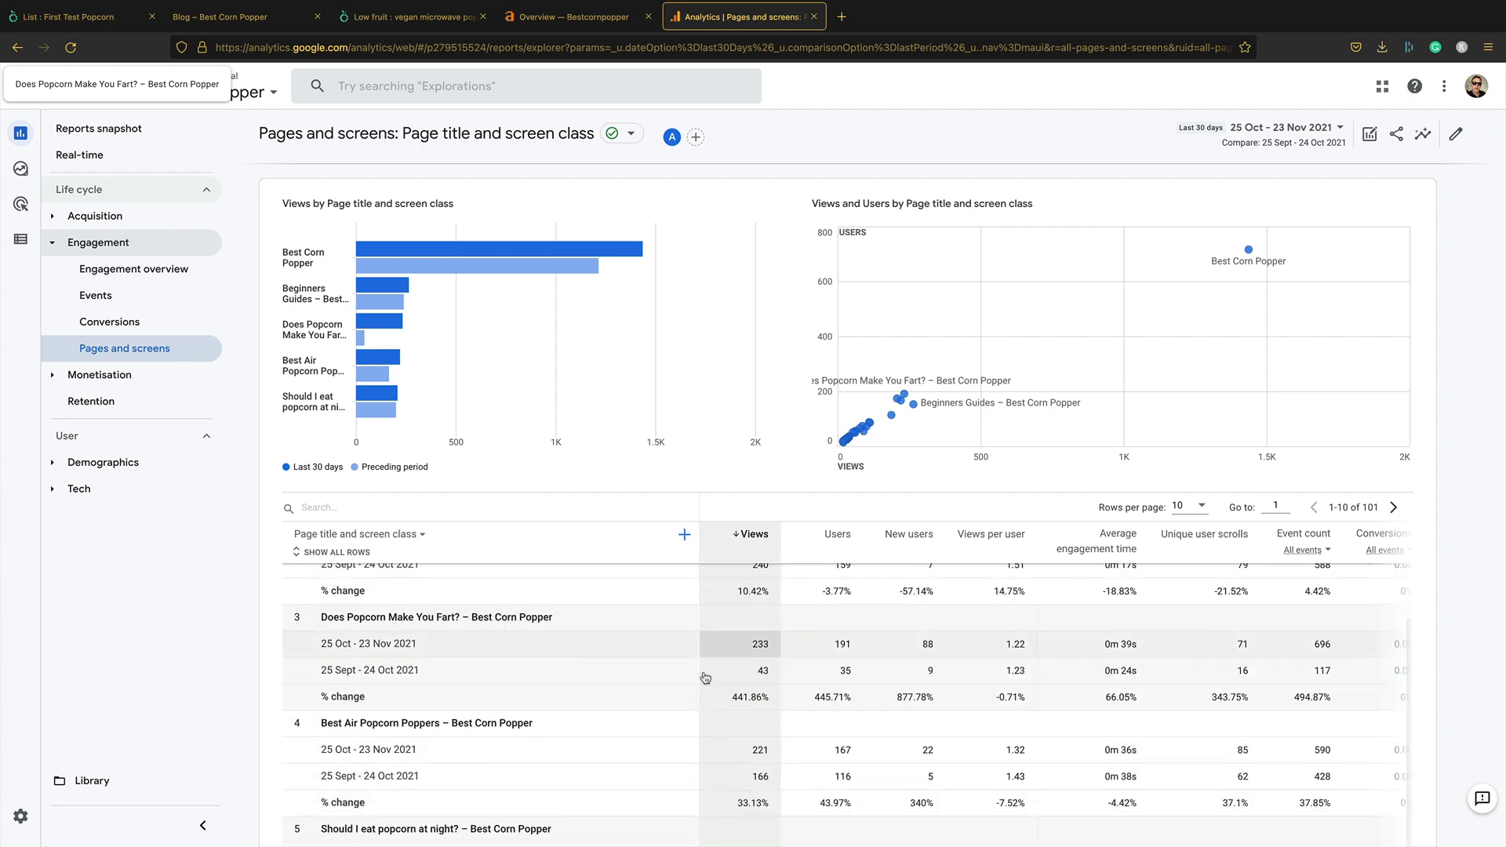
{"action": "scroll", "coordinate": [706, 678], "scroll_direction": "down", "scroll_amount": 1}
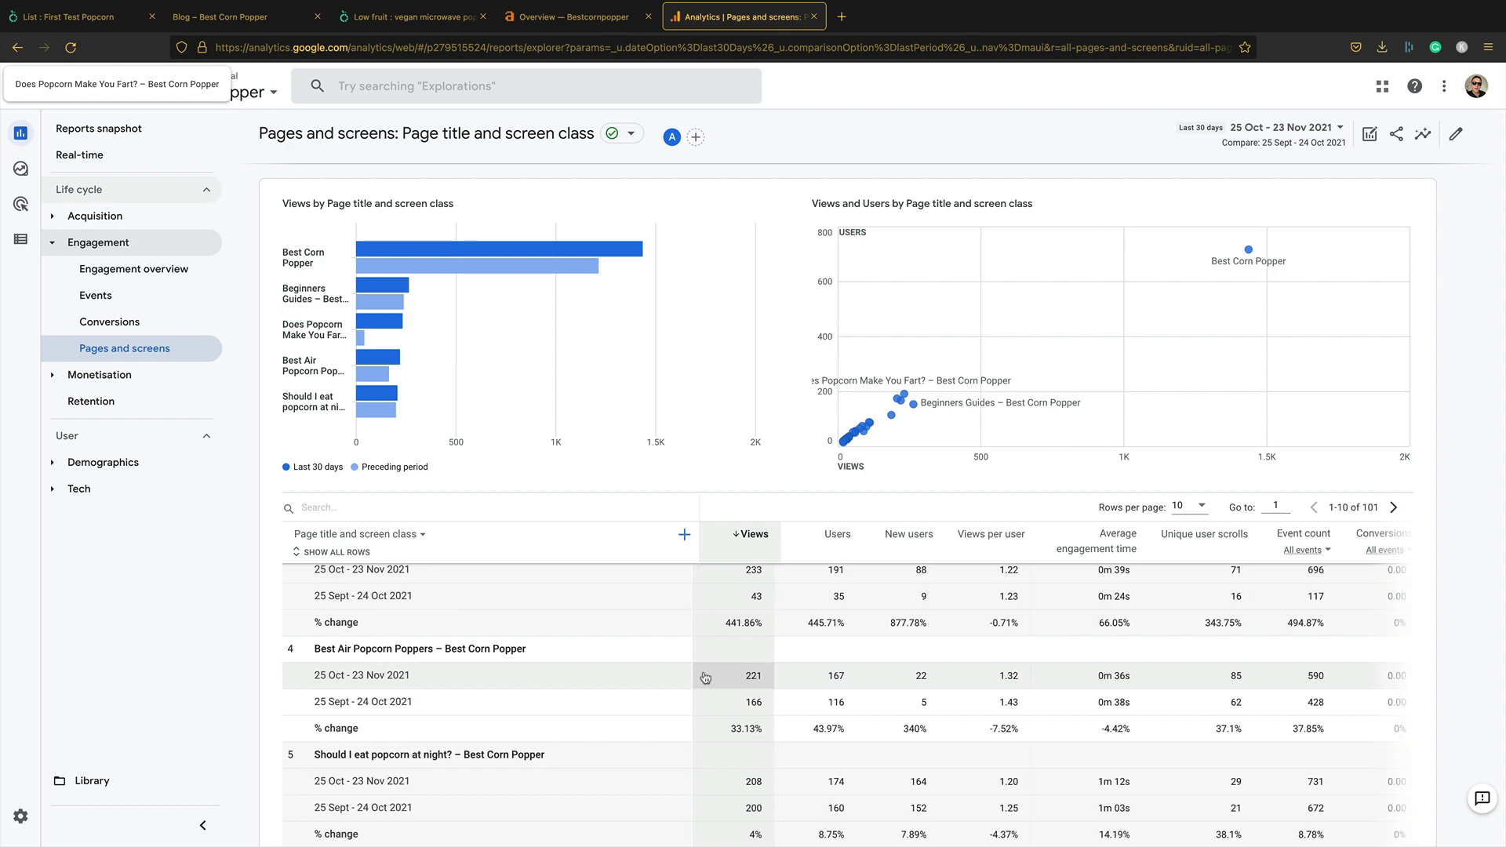
{"action": "scroll", "coordinate": [703, 674], "scroll_direction": "up", "scroll_amount": 1}
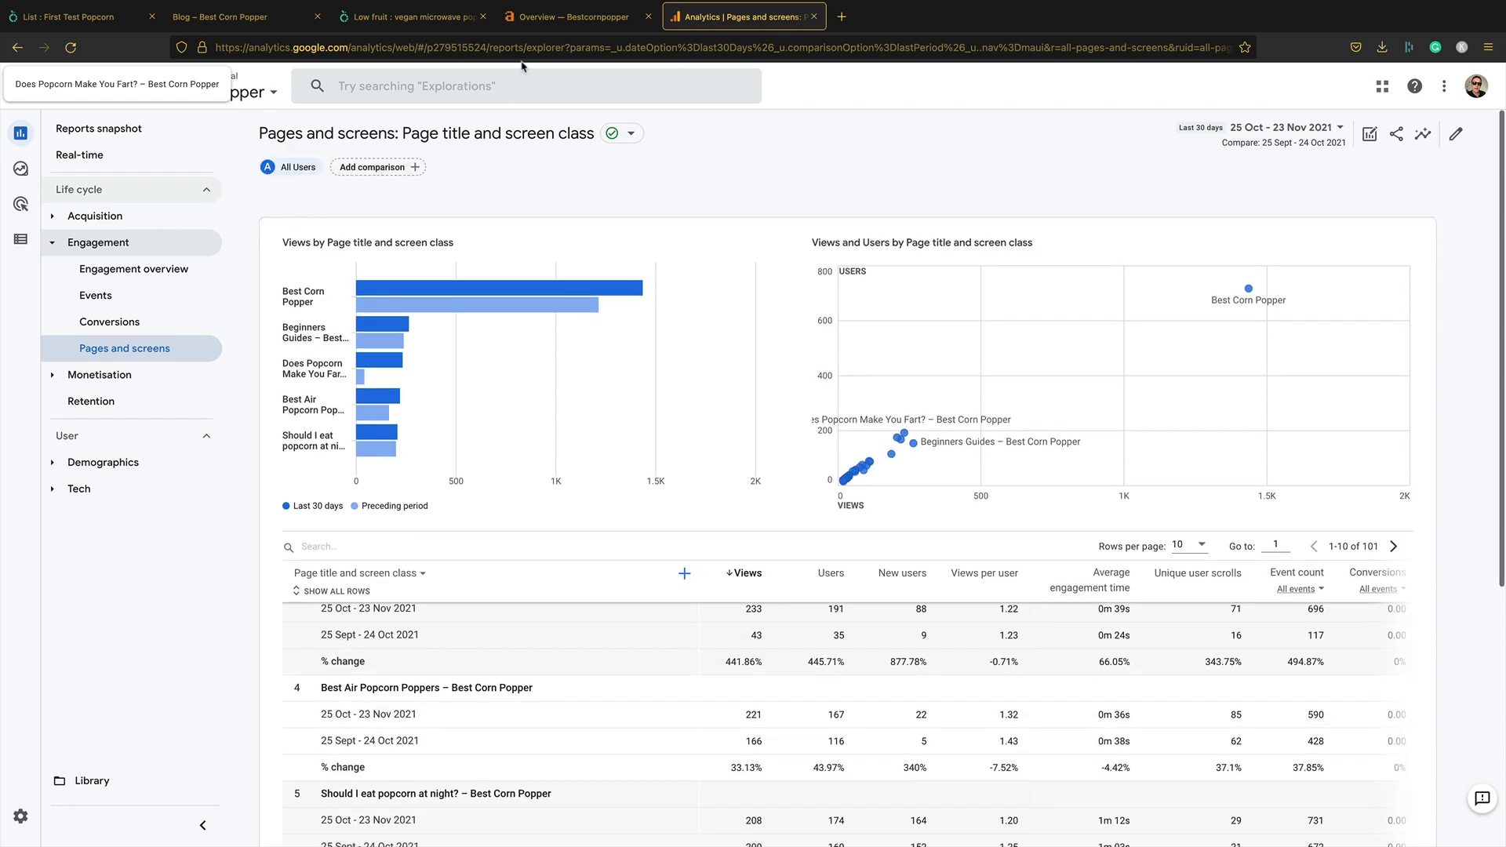
{"action": "left_click", "coordinate": [553, 19]}
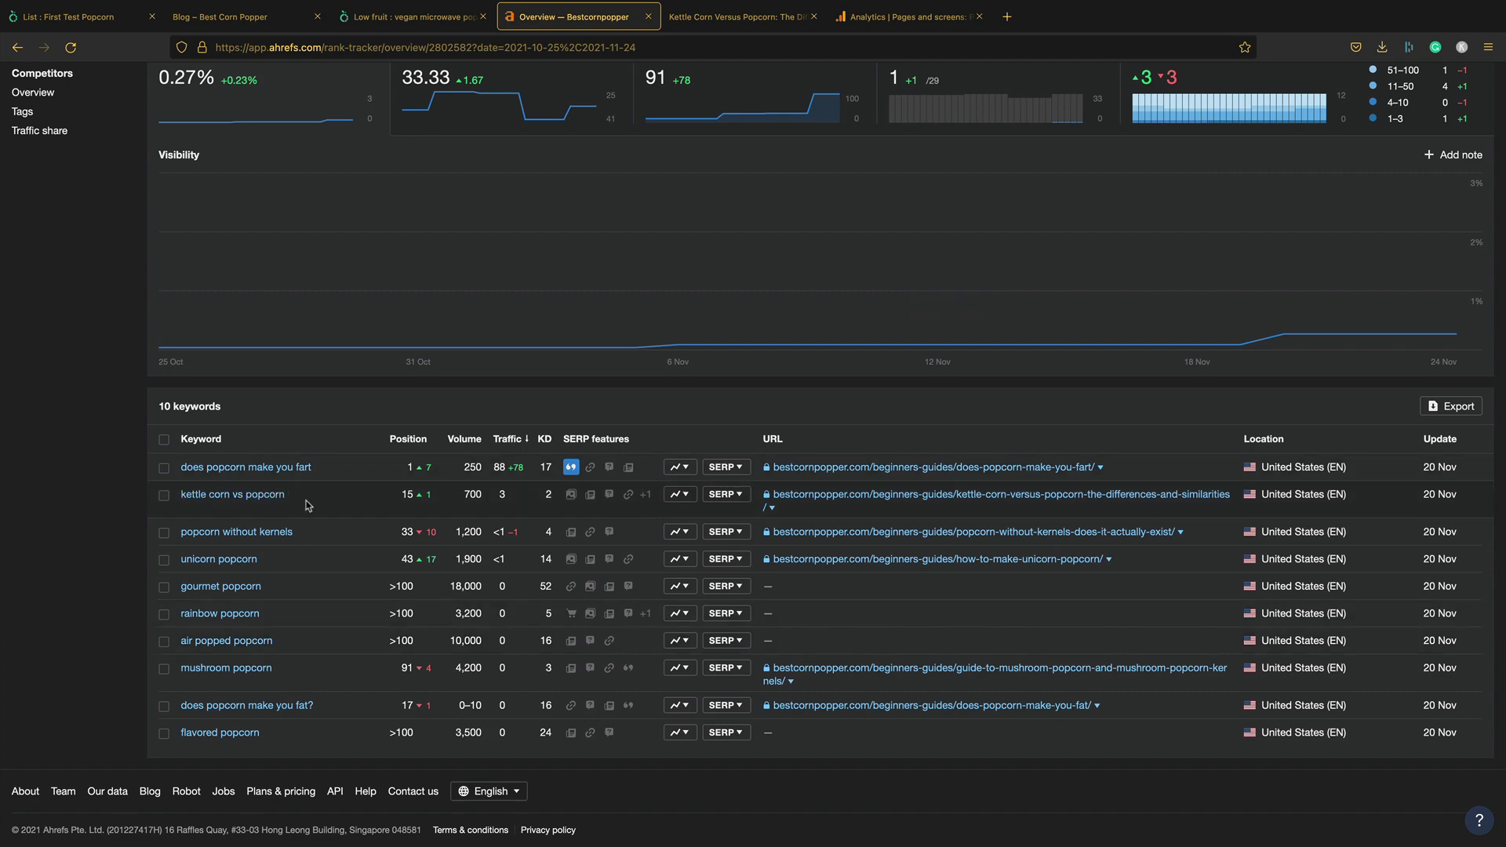
Step: Filter the pages table to 'kettle' (29 views vs 16), then glance at Ahrefs and the Kettle Corn article
{"action": "left_click", "coordinate": [887, 15]}
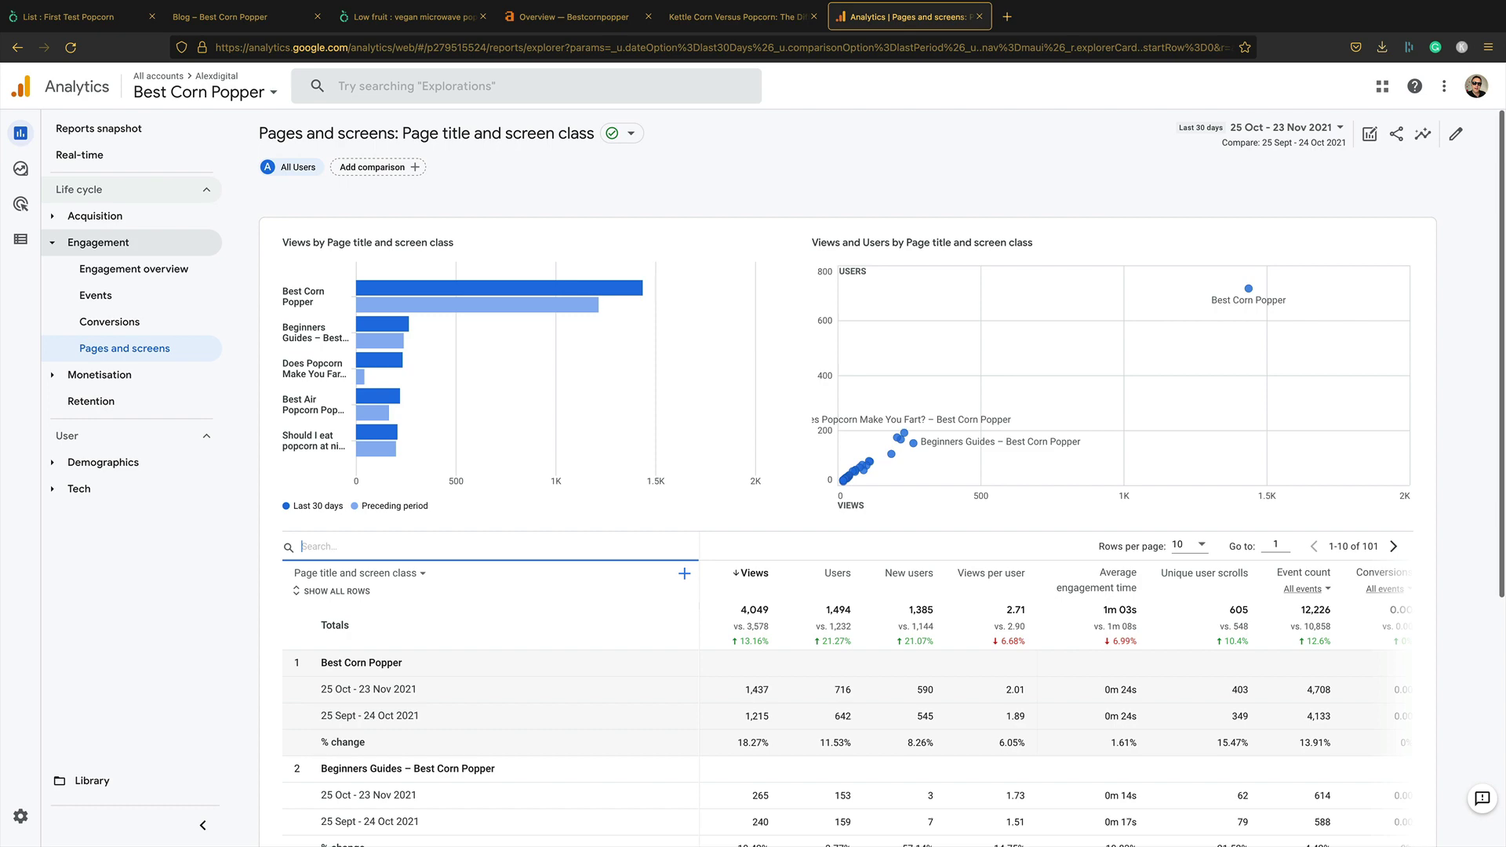
{"action": "type", "text": "kettle"}
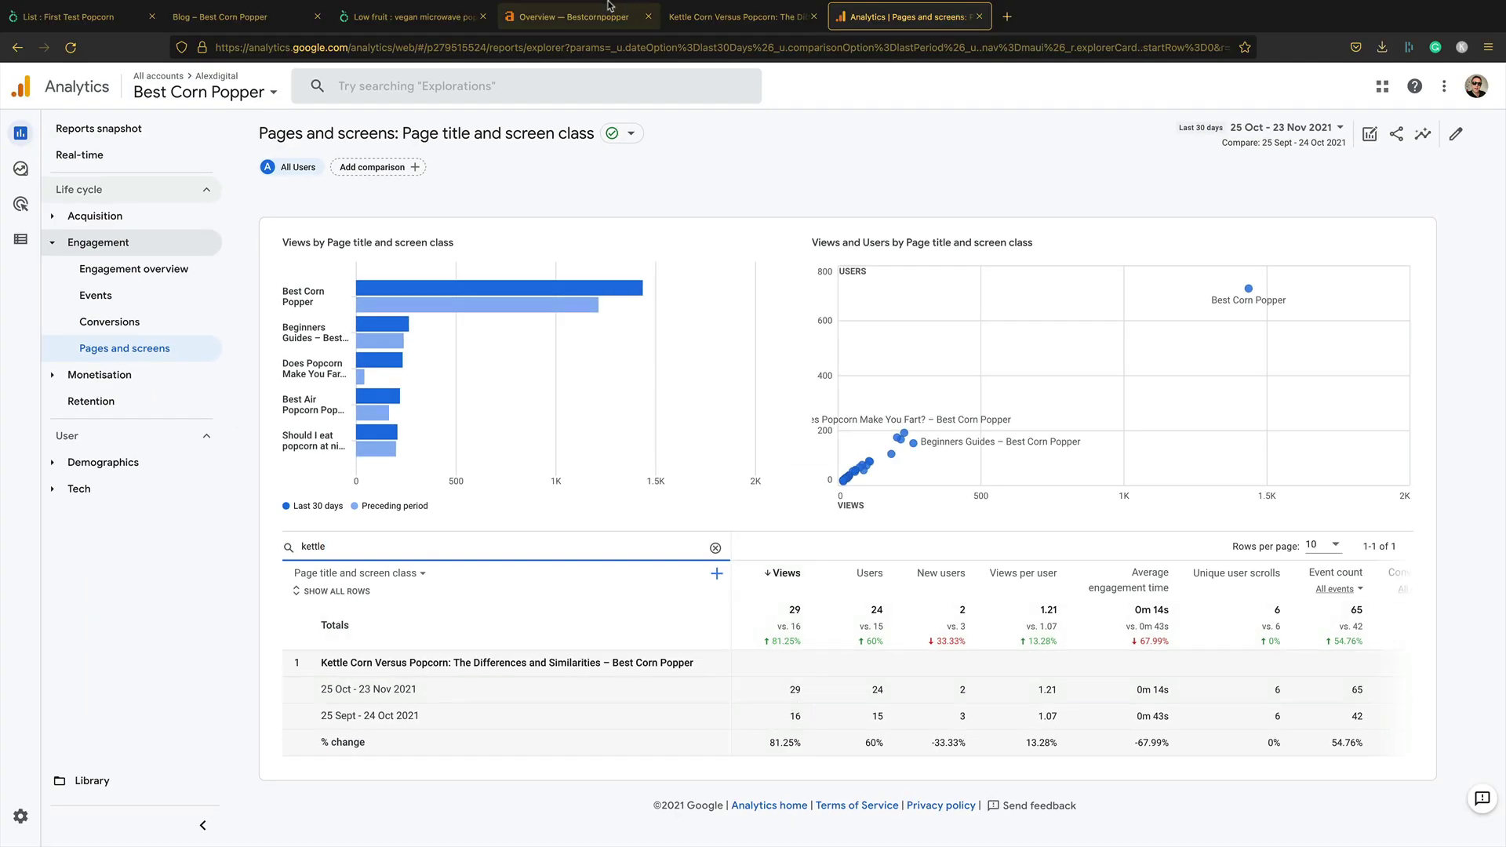
{"action": "left_click", "coordinate": [609, 6]}
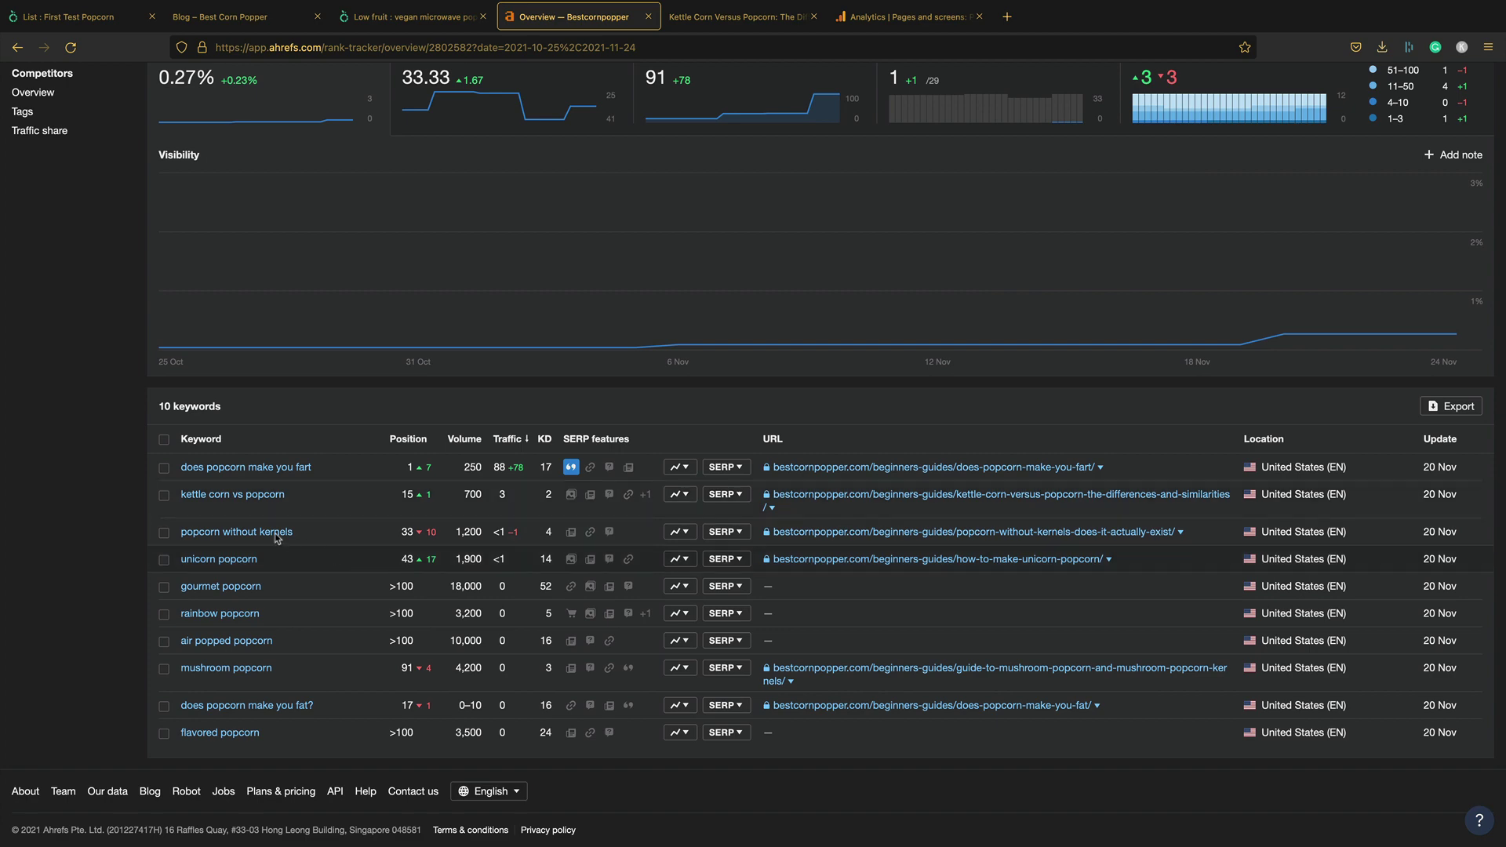
{"action": "left_click", "coordinate": [726, 29]}
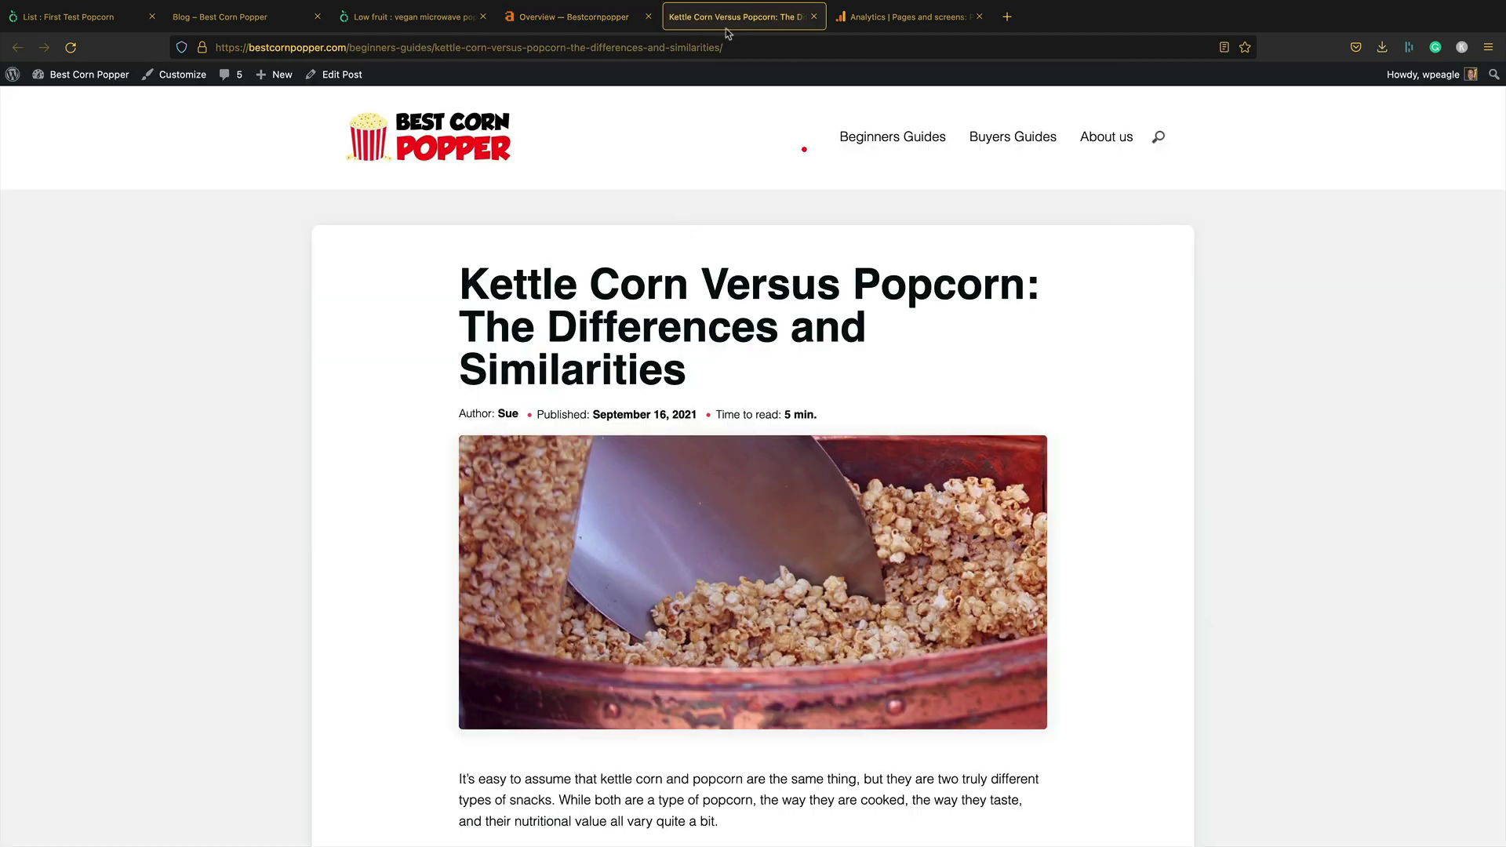
Step: Search the Analytics pages table for 'without kernals', which returns no data
{"action": "left_click", "coordinate": [902, 17]}
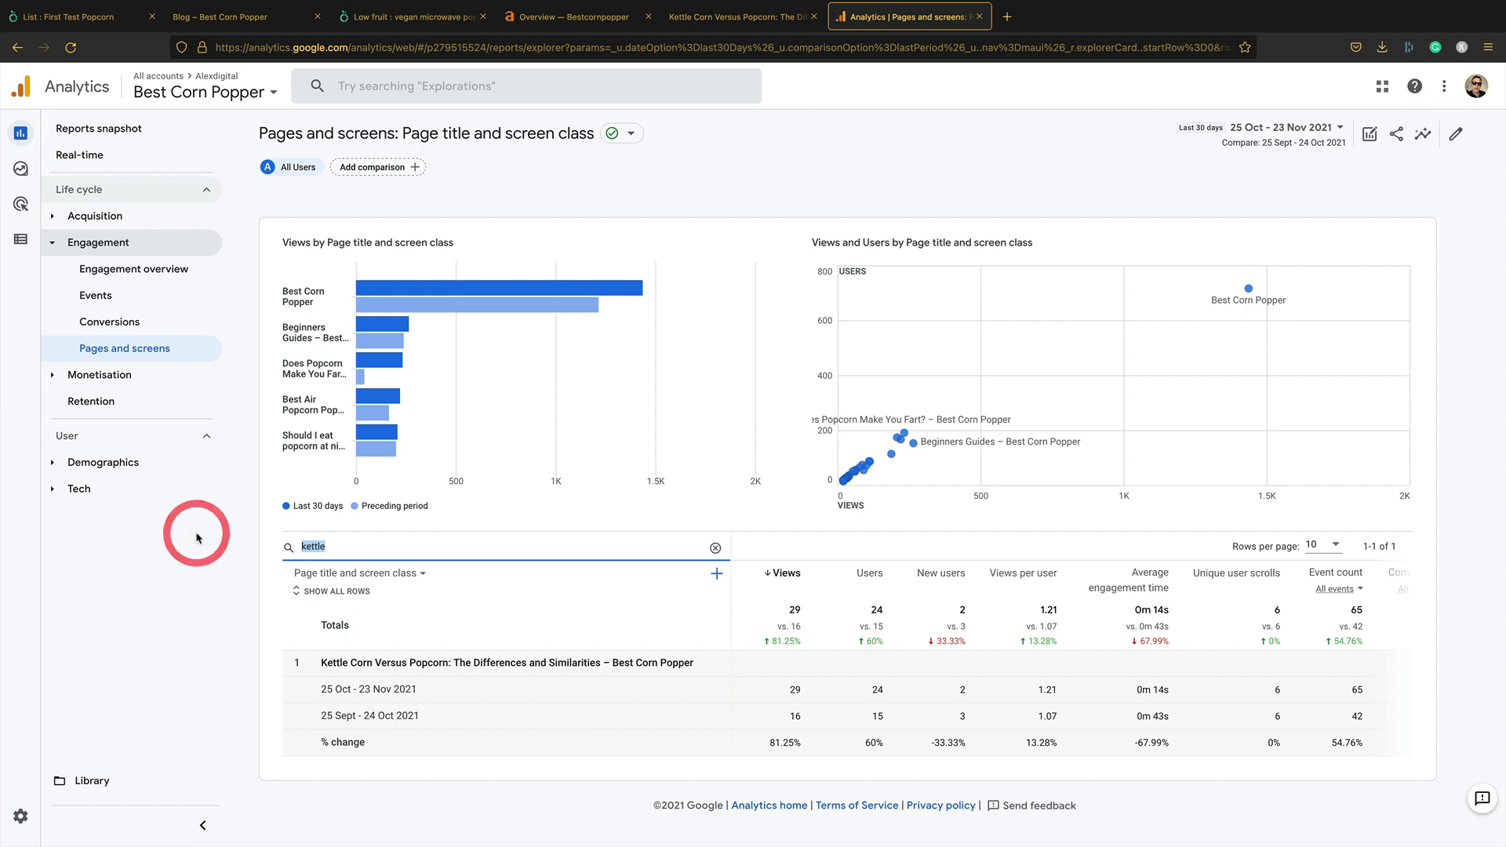
{"action": "type", "text": "popcorn without kernals\\"}
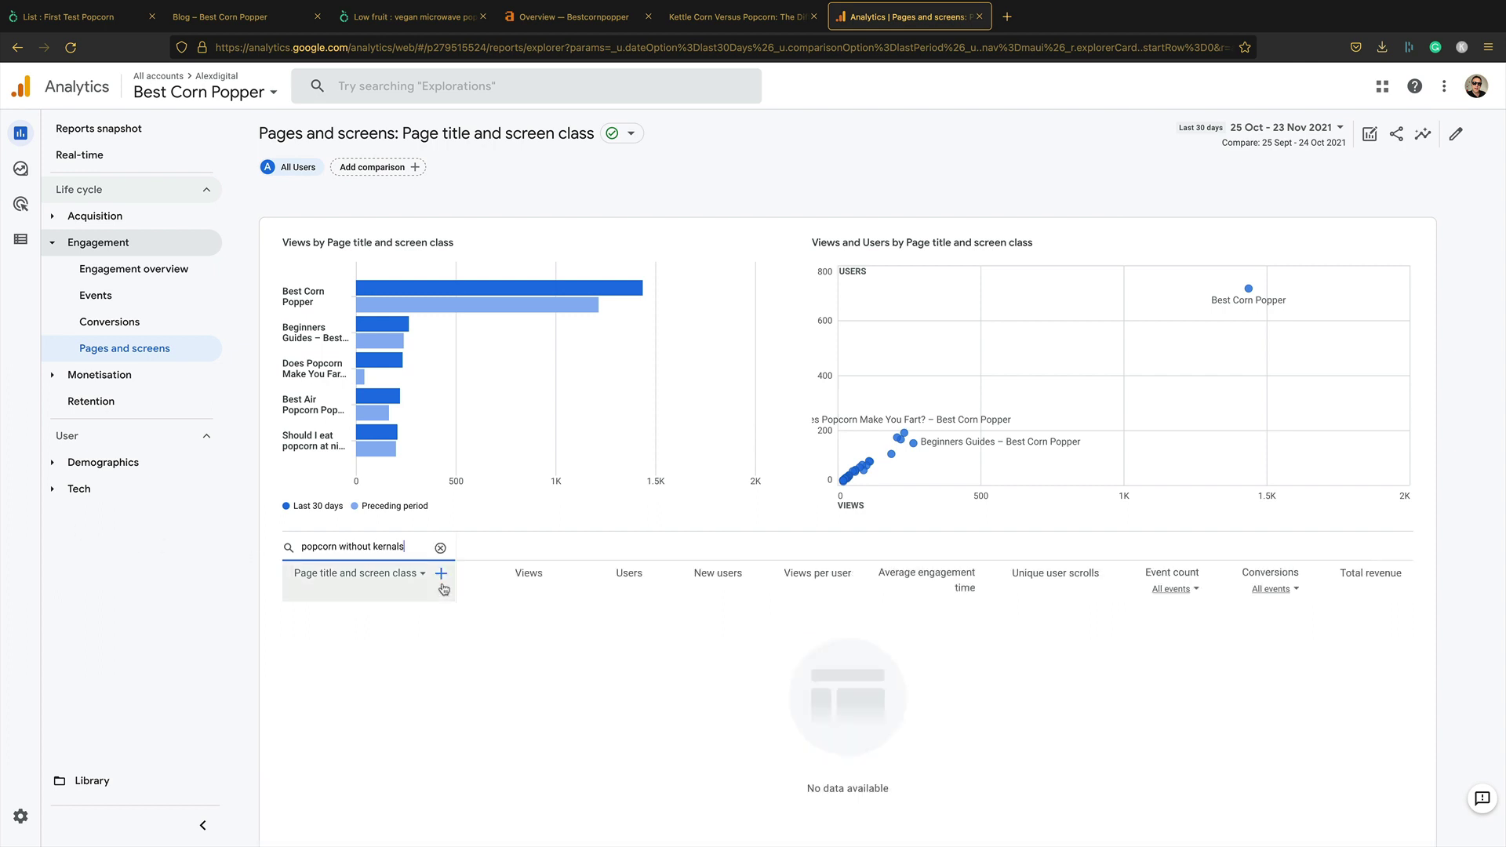
{"action": "left_click_drag", "start_coordinate": [340, 546], "coordinate": [266, 550]}
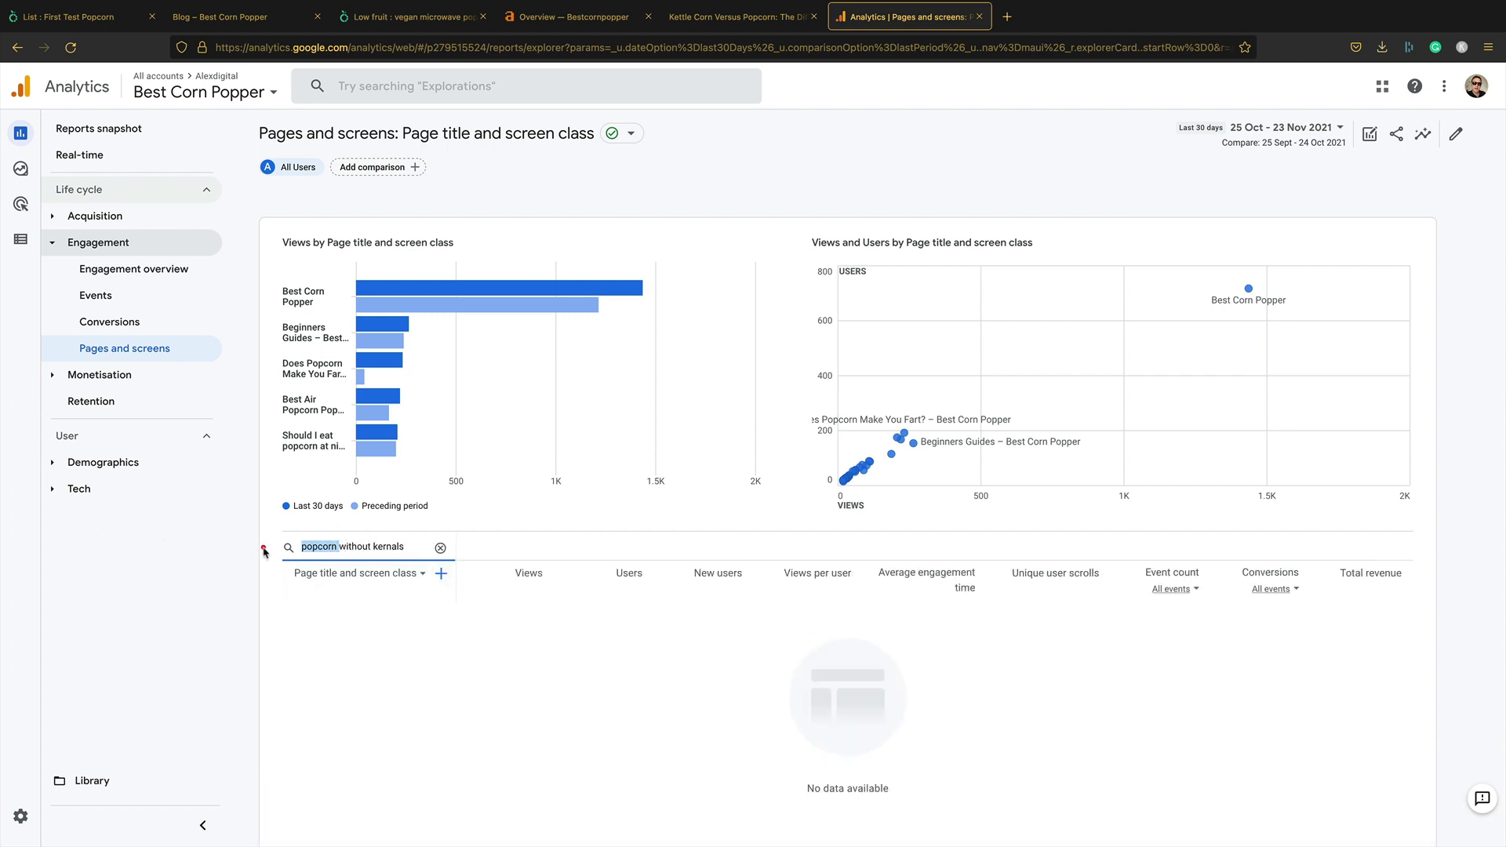
{"action": "key", "text": "BackSpace"}
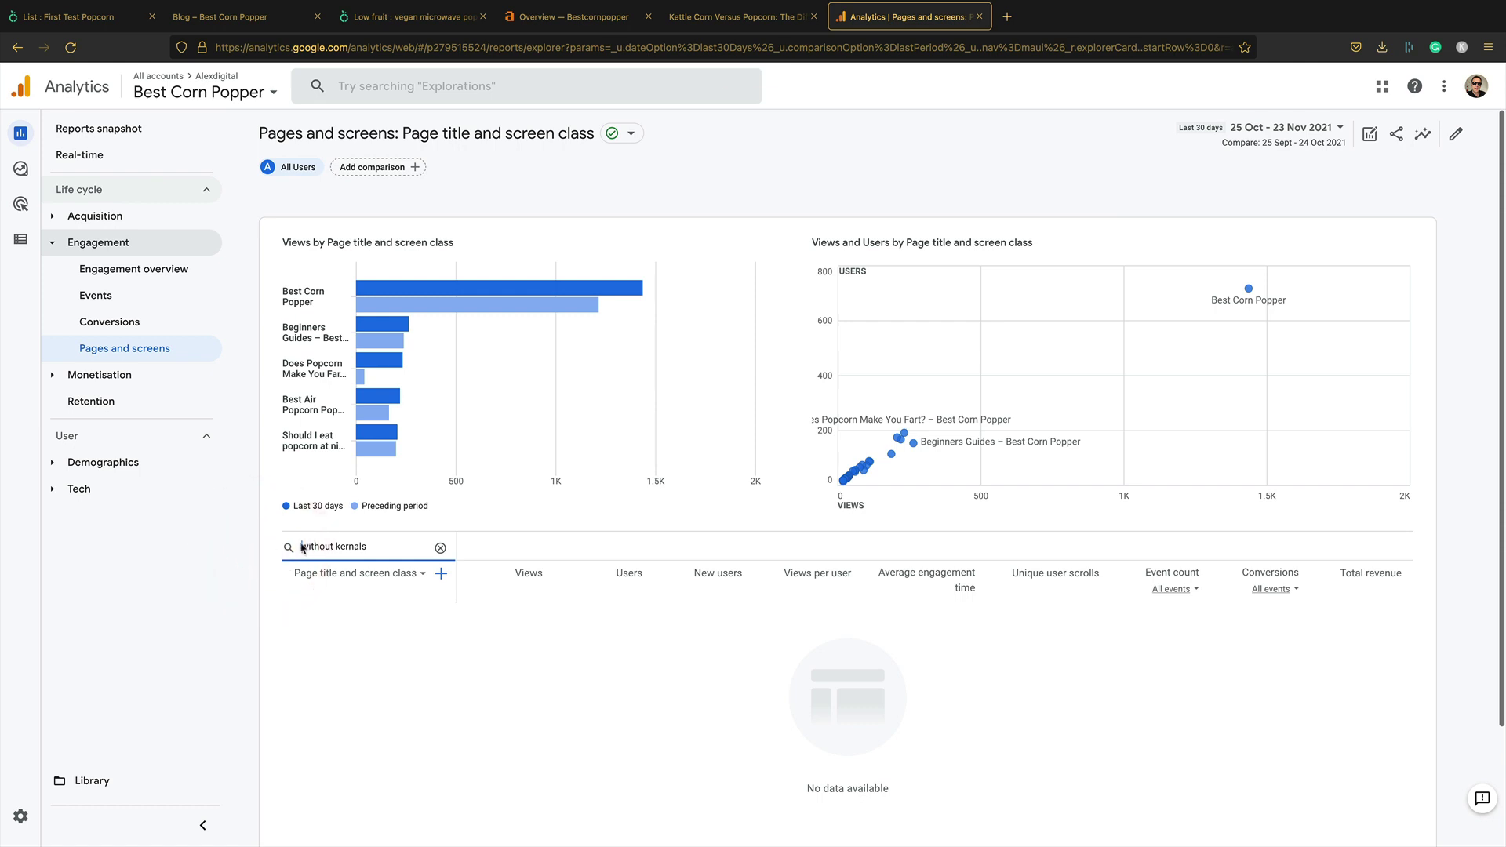
Step: Search the Best Corn Popper site for 'kernals' and copy the Popcorn Without Kernels title
{"action": "left_click", "coordinate": [732, 24]}
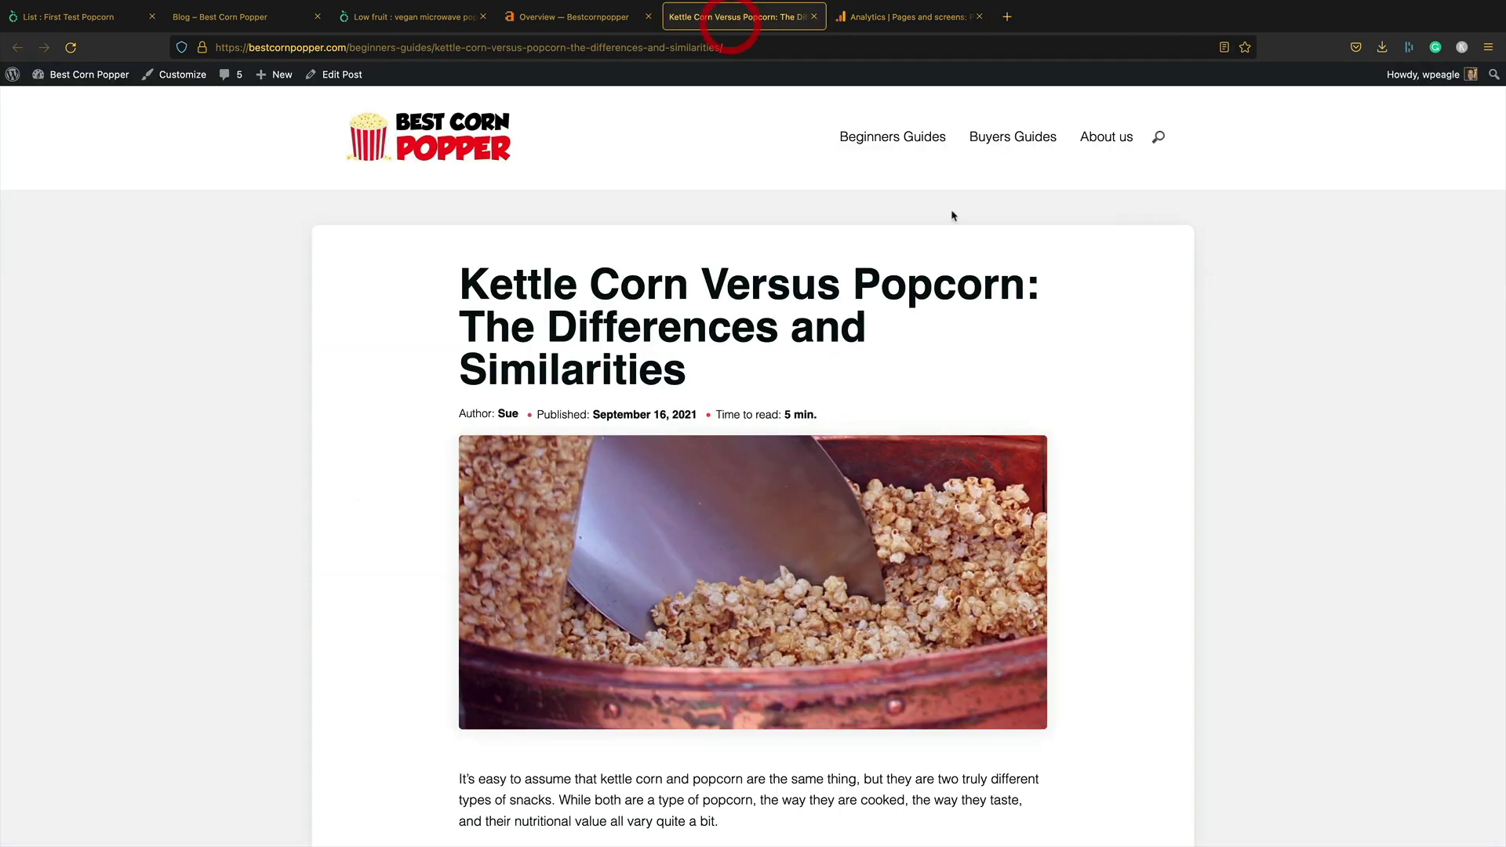
{"action": "left_click", "coordinate": [1153, 138]}
{"action": "type", "text": "kernals"}
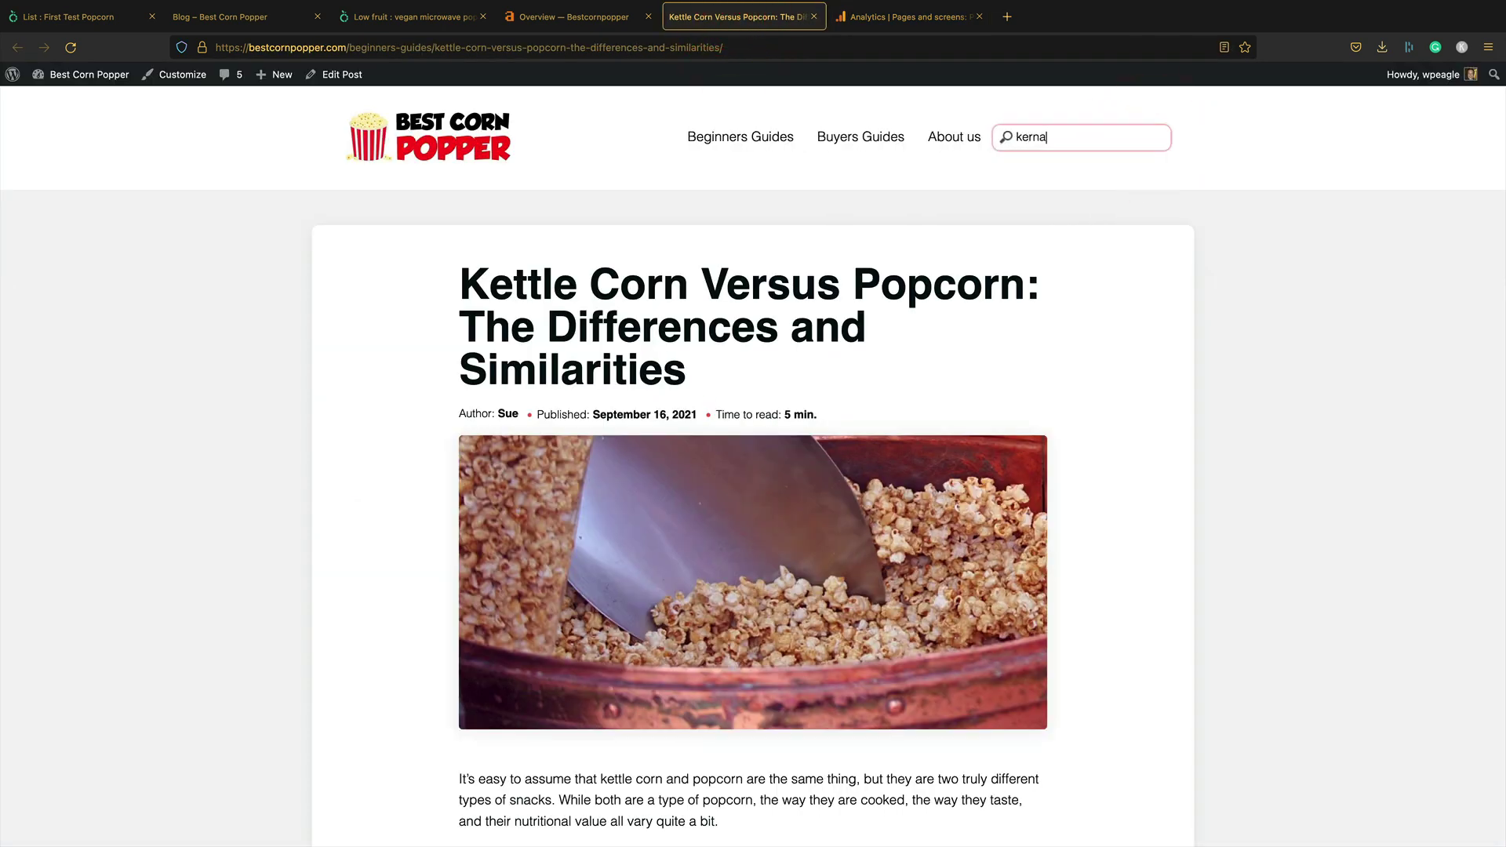
{"action": "key", "text": "Return"}
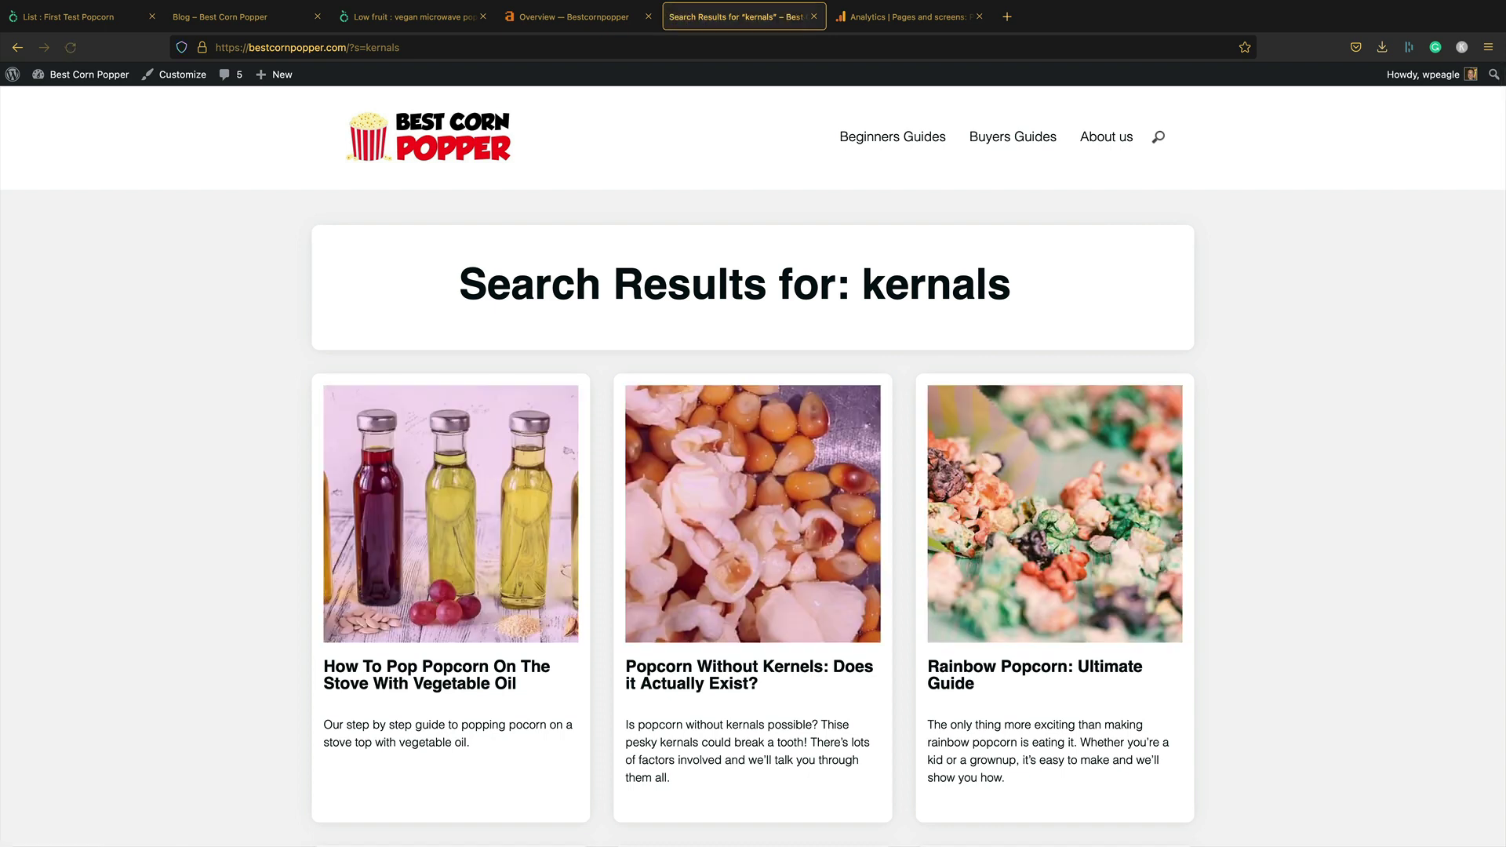
{"action": "scroll", "coordinate": [774, 798], "scroll_direction": "down", "scroll_amount": 1}
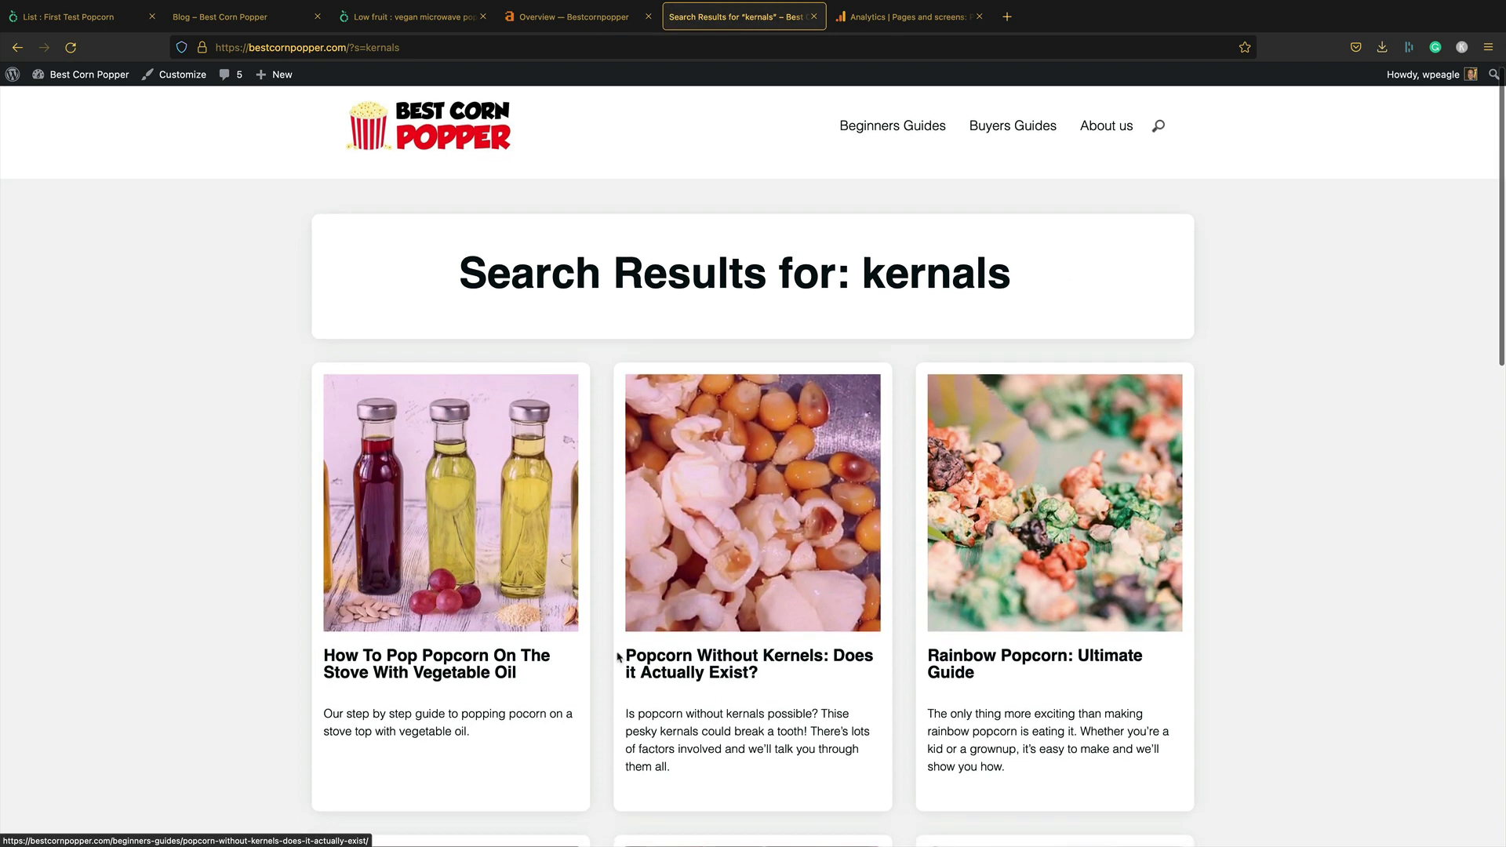
{"action": "mouse_move", "coordinate": [624, 656]}
{"action": "left_mouse_down"}
{"action": "mouse_move", "coordinate": [852, 656]}
{"action": "mouse_move", "coordinate": [820, 656]}
{"action": "left_mouse_up"}
{"action": "key", "text": "ctrl+c"}
Step: Paste 'Popcorn Without Kernels' as the pages filter (86 views vs 38, up 126.32%) and cross-check Ahrefs
{"action": "left_click", "coordinate": [867, 16]}
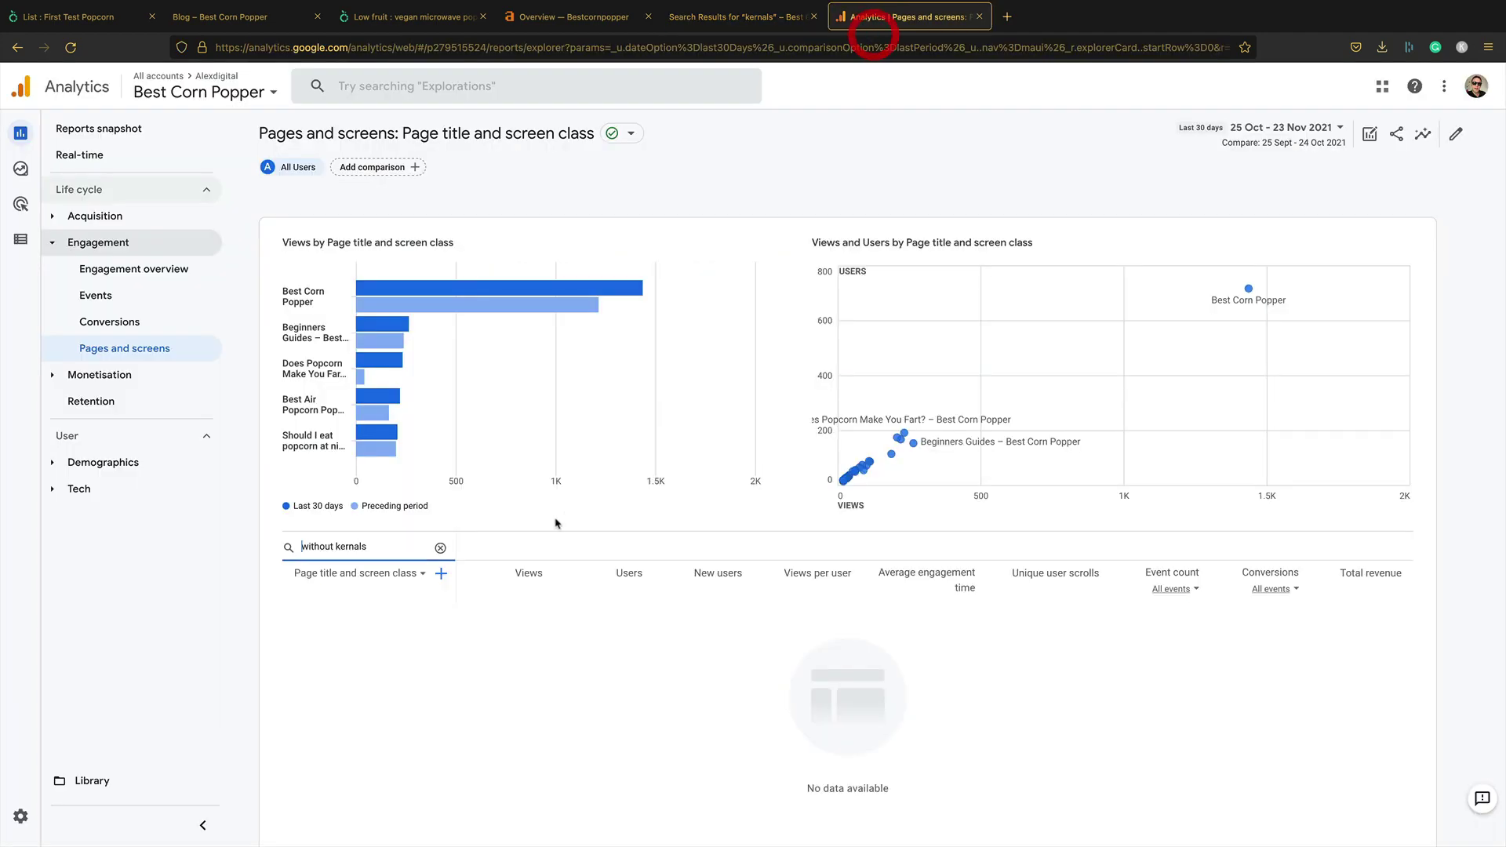
{"action": "left_click", "coordinate": [393, 545]}
{"action": "left_click", "coordinate": [353, 548]}
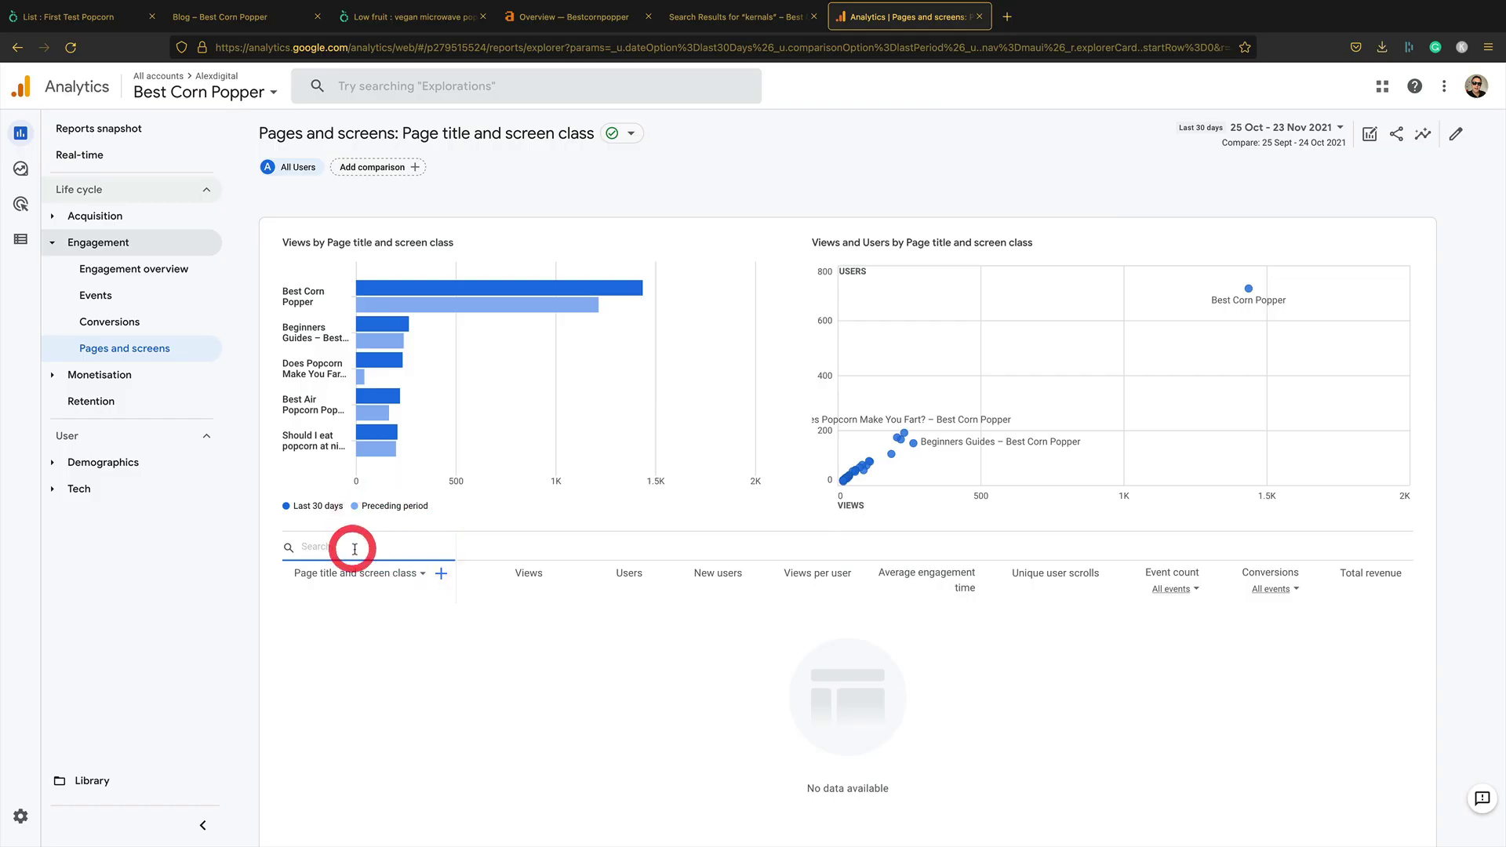
{"action": "key", "text": "ctrl+v"}
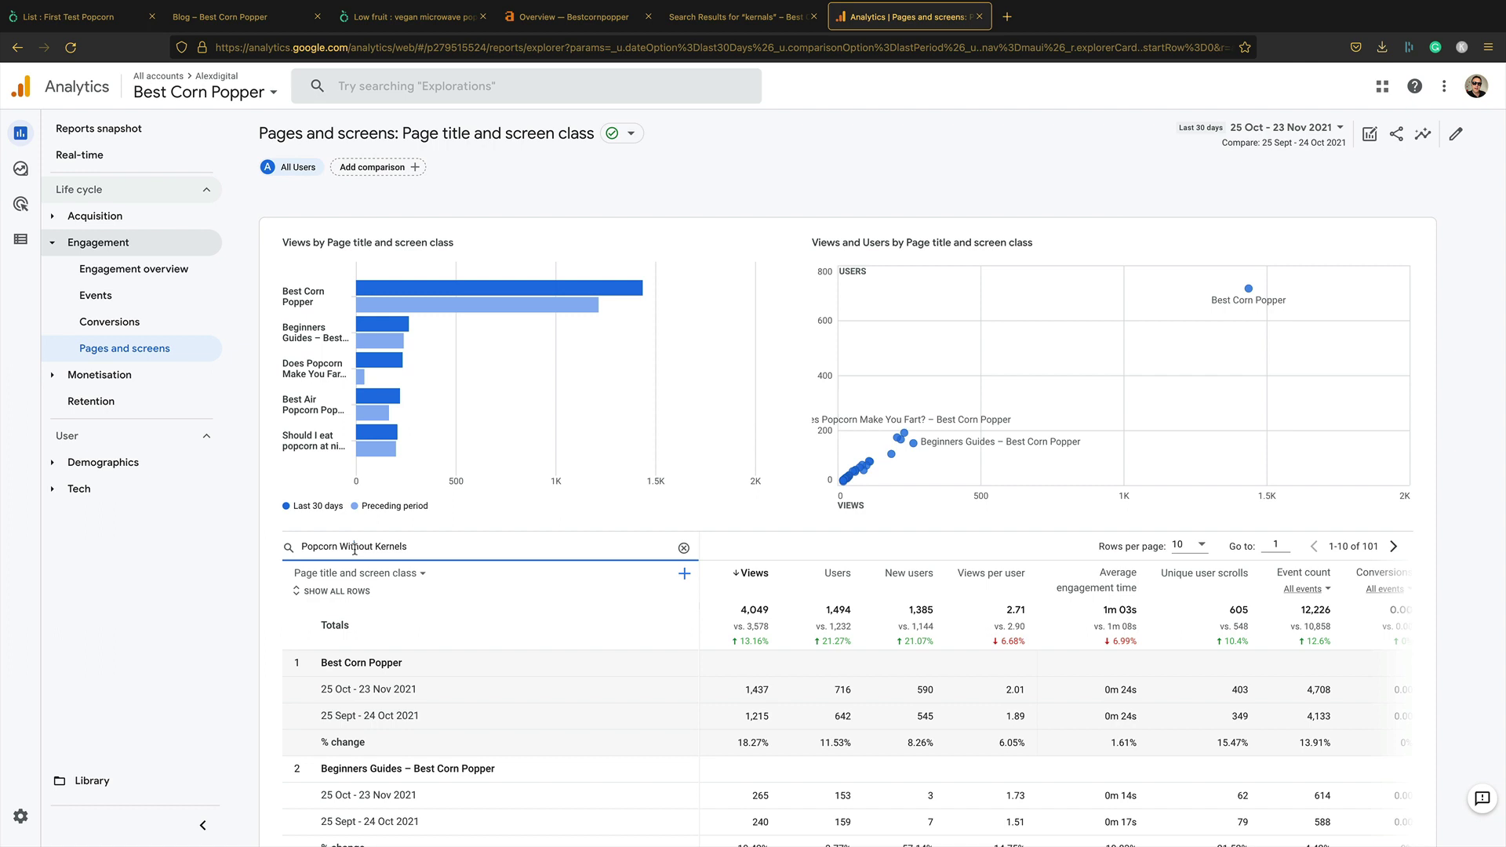
{"action": "left_click", "coordinate": [431, 548]}
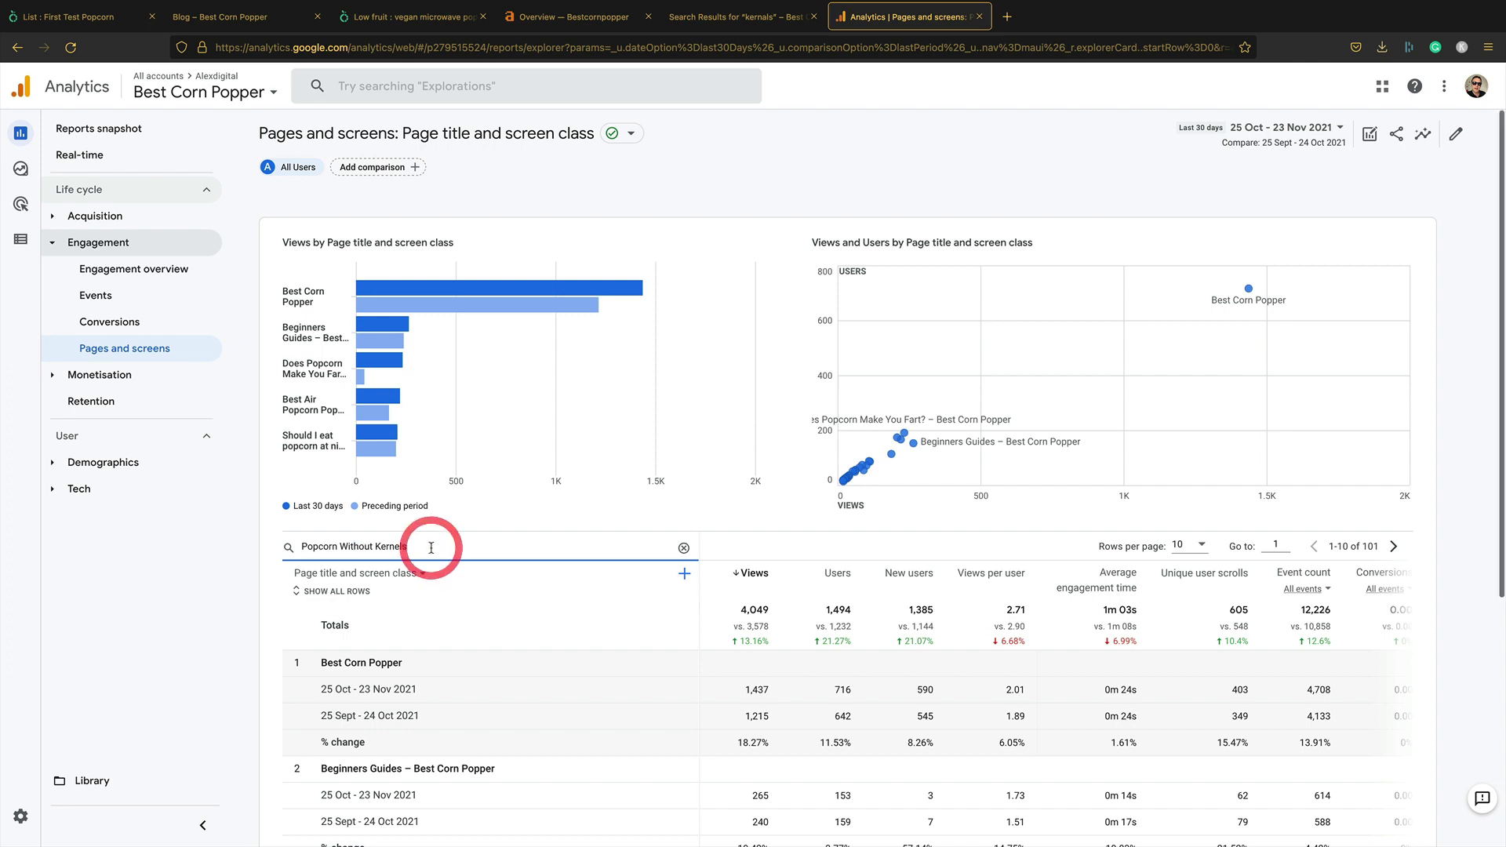
{"action": "left_click", "coordinate": [412, 548]}
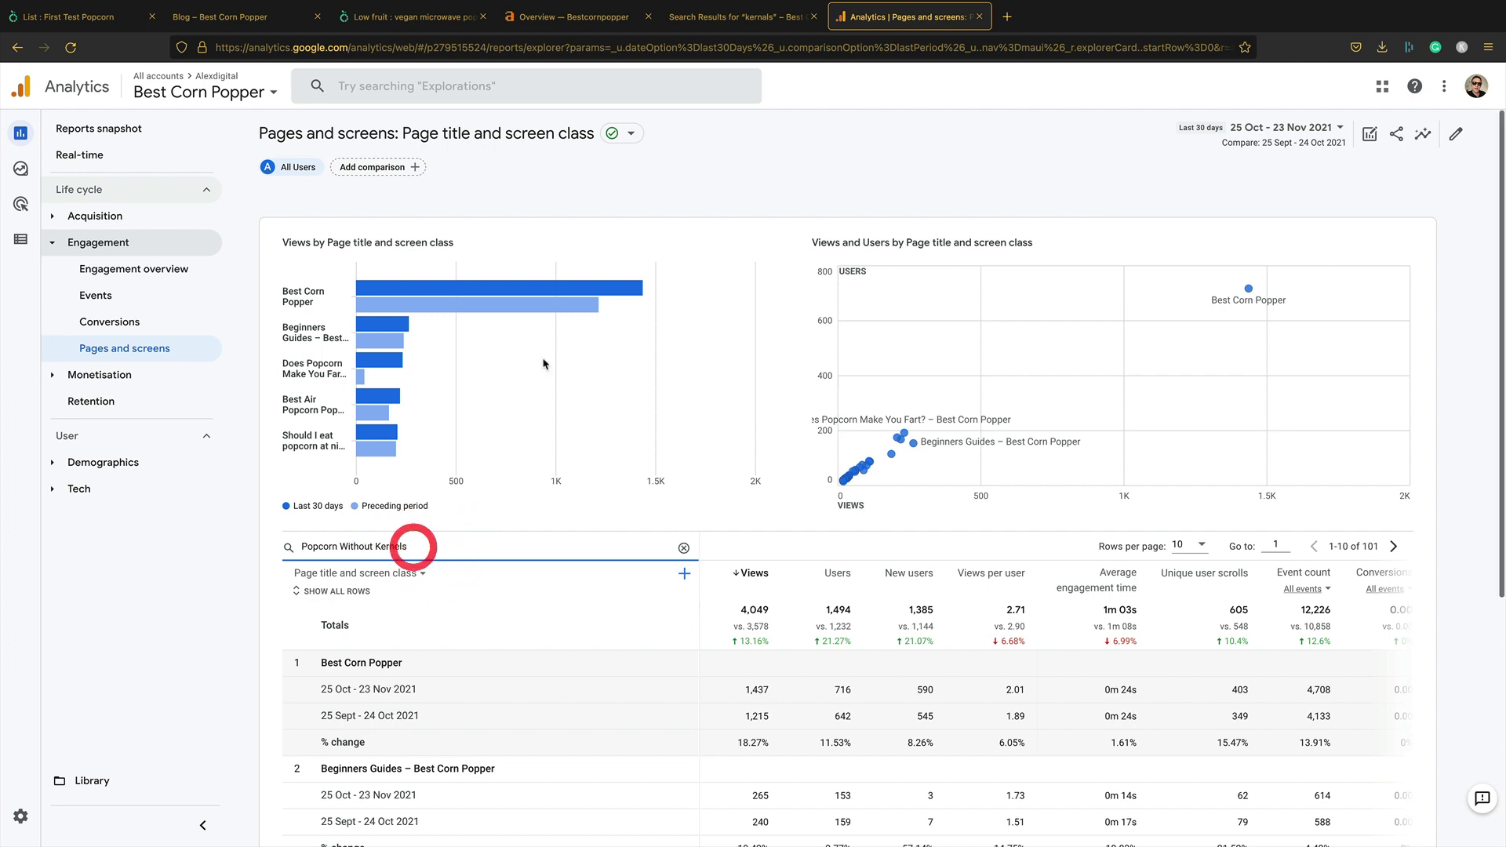
{"action": "left_click", "coordinate": [565, 22]}
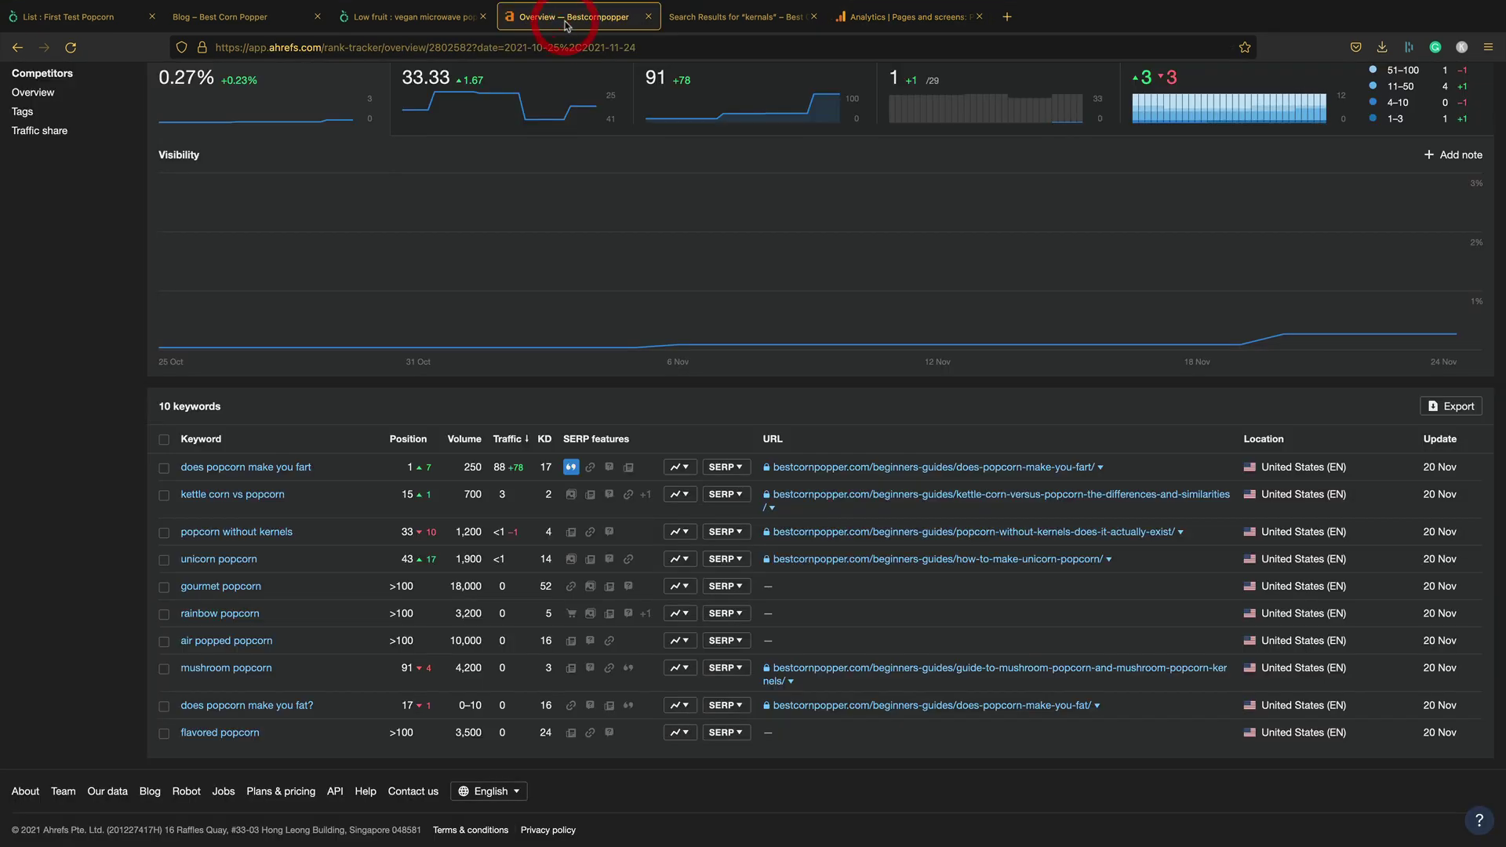
{"action": "left_click", "coordinate": [902, 17]}
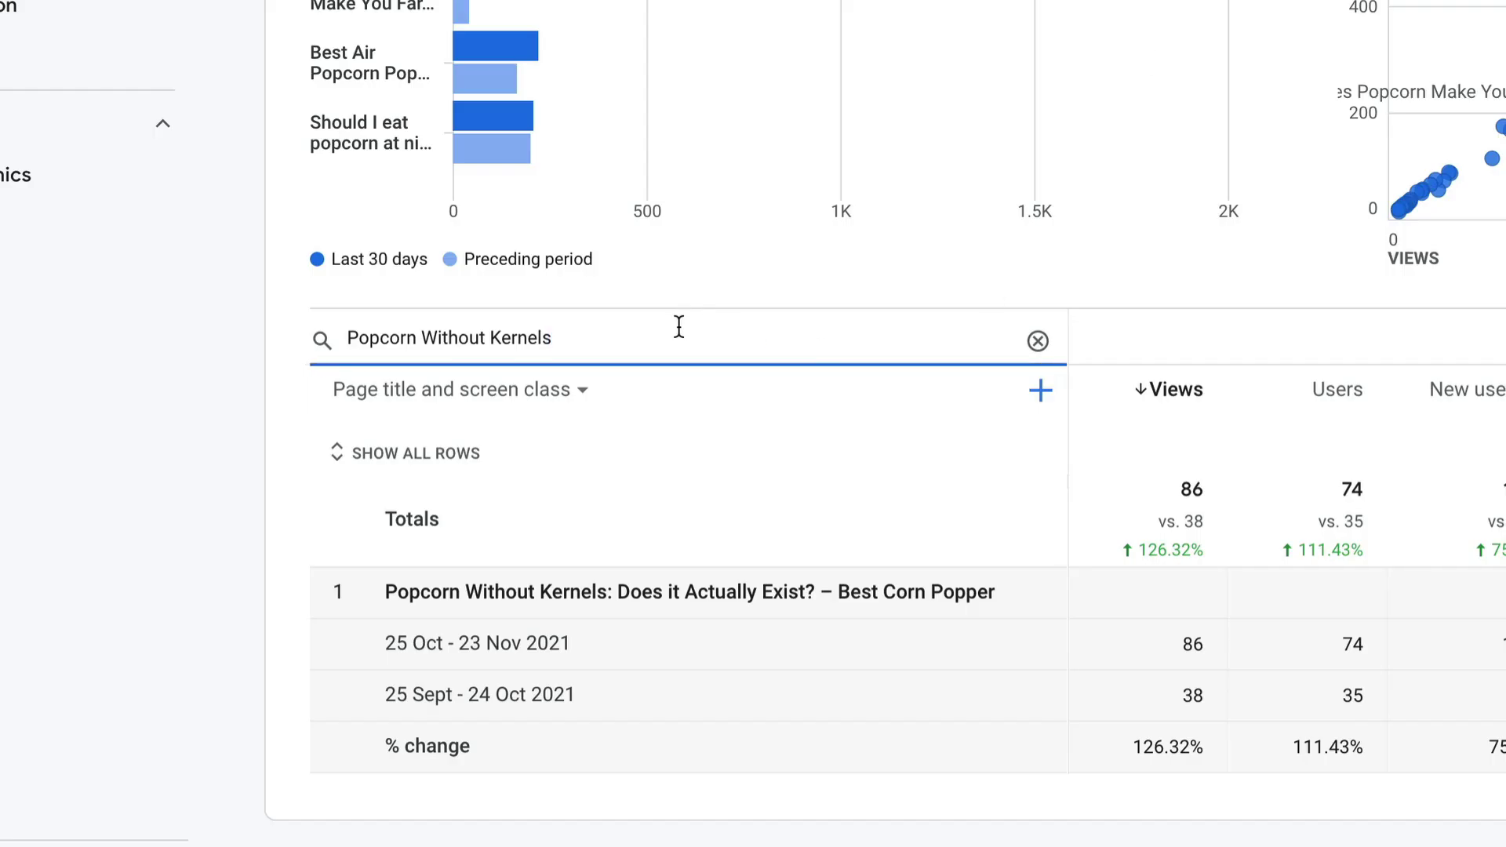
Step: Filter to 'unicorn': How to Make Unicorn Popcorn shows 53 views vs 43, up 23.26%
{"action": "key", "text": "ctrl+a"}
{"action": "type", "text": "unicorn\\"}
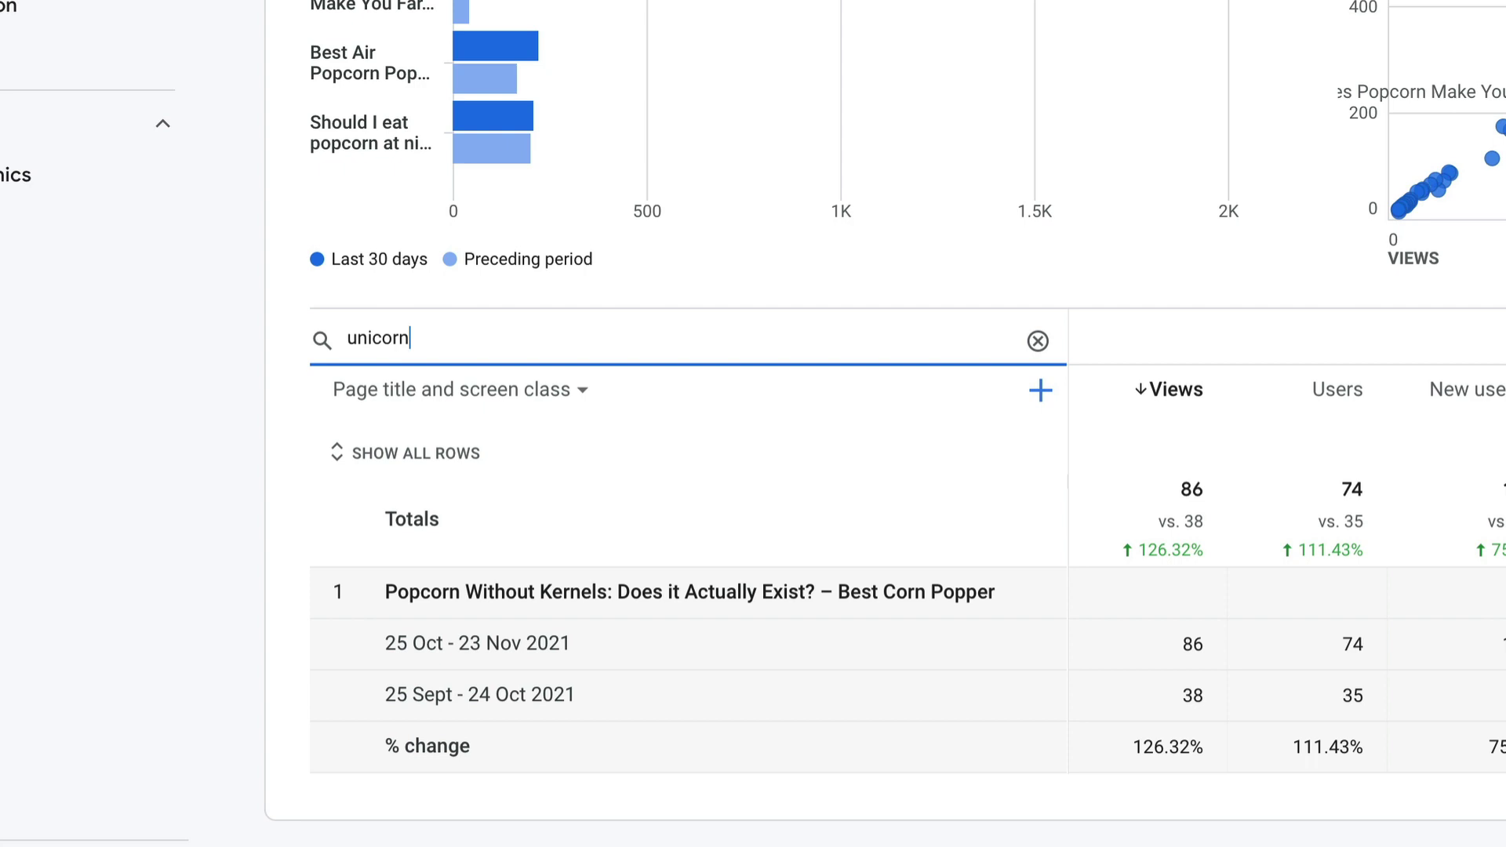
{"action": "key", "text": "Return"}
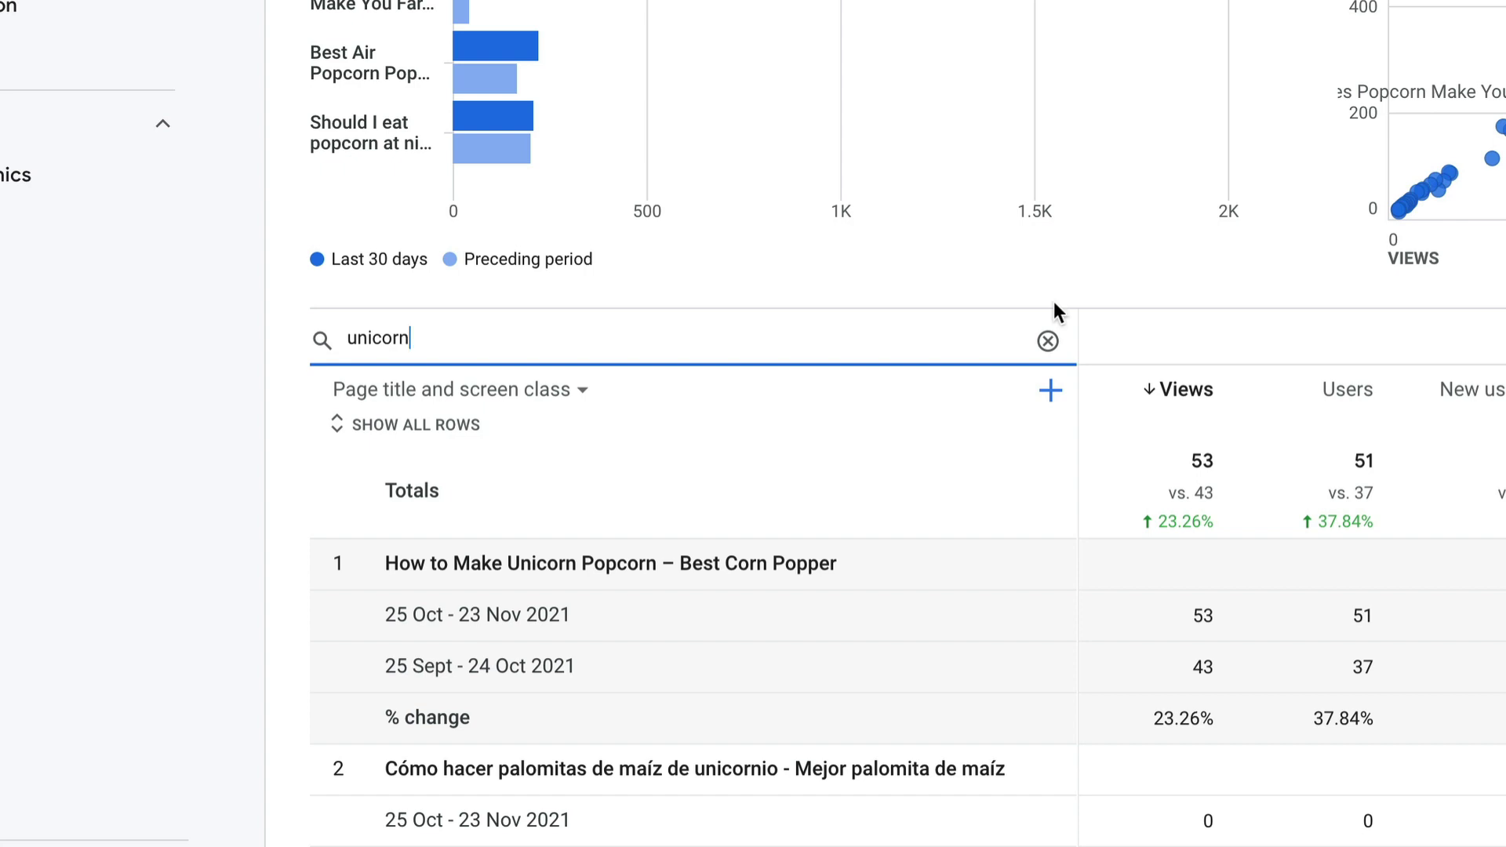
{"action": "scroll", "coordinate": [1055, 314], "scroll_direction": "down", "scroll_amount": 2}
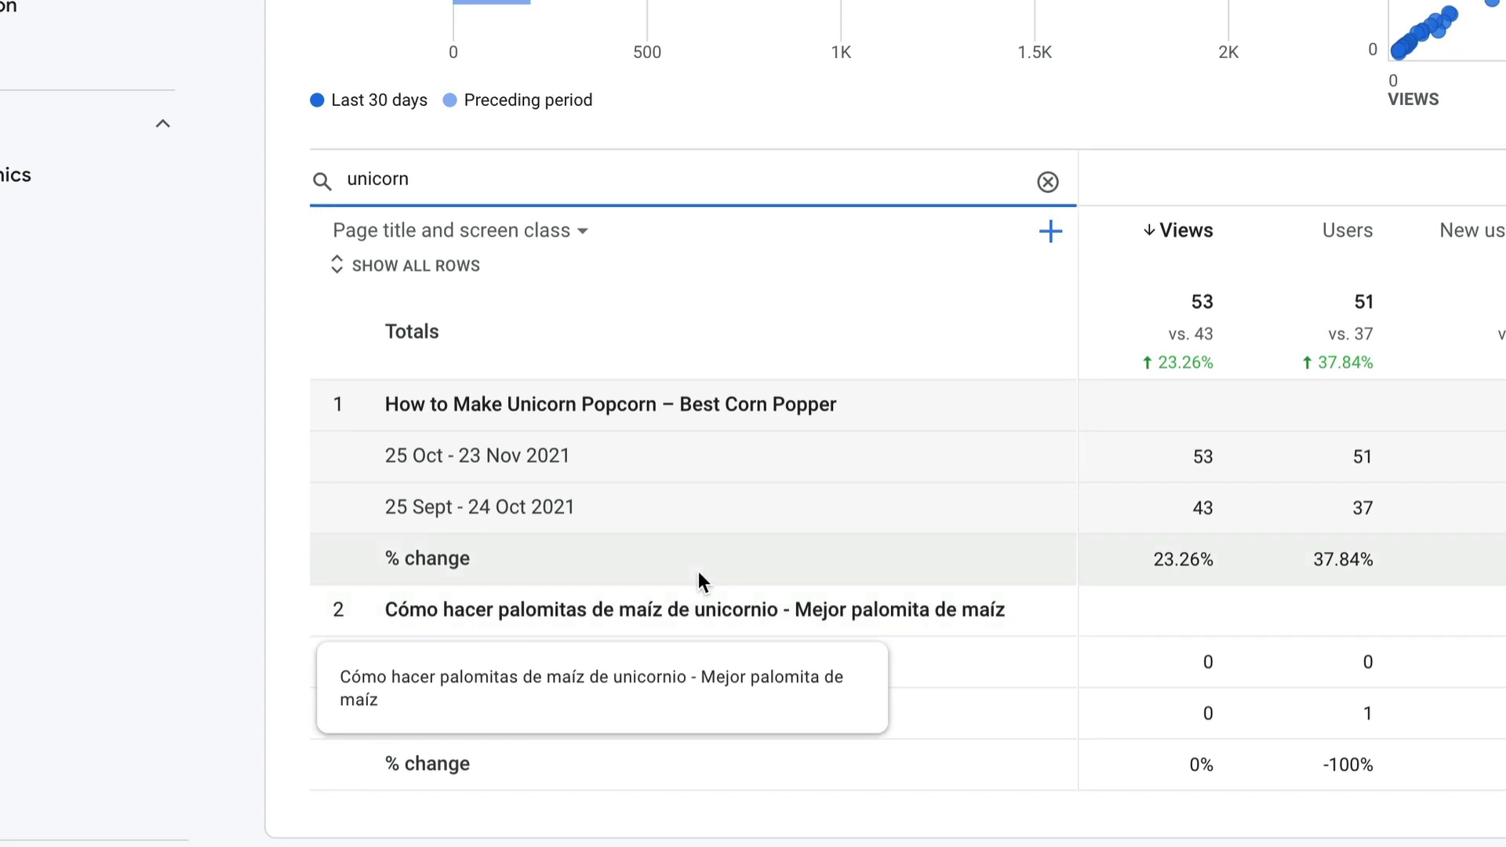
{"action": "scroll", "coordinate": [745, 580], "scroll_direction": "up", "scroll_amount": 2}
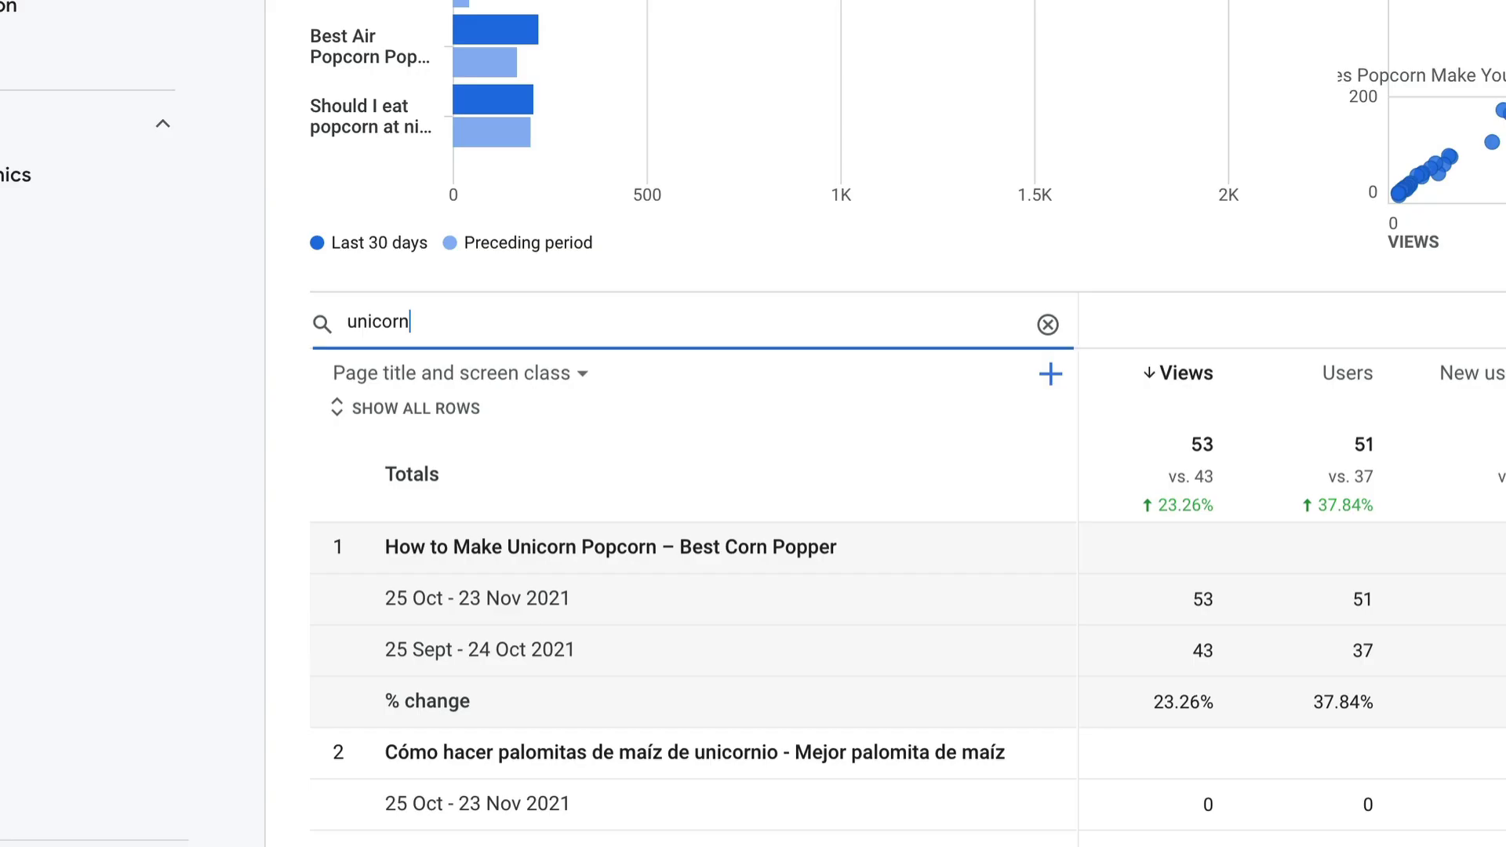
Step: Try the filter 'fat', then 'rainbow', showing Rainbow Popcorn: Ultimate Guide at 17 views vs 59
{"action": "left_click_drag", "start_coordinate": [502, 326], "coordinate": [119, 333]}
{"action": "type", "text": "fat"}
{"action": "key", "text": "Return"}
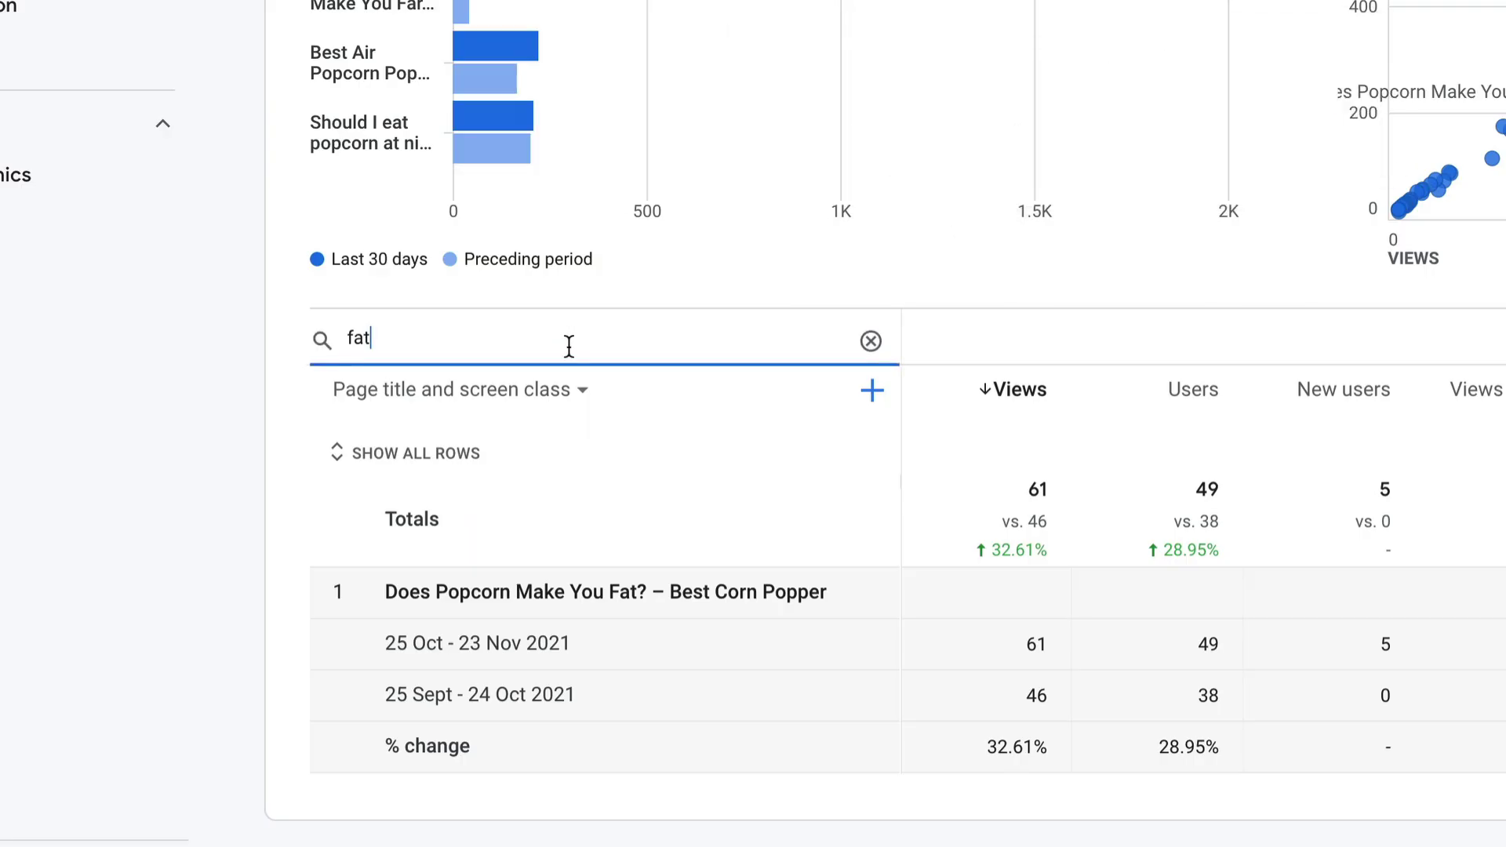
{"action": "left_click_drag", "start_coordinate": [568, 343], "coordinate": [226, 346]}
{"action": "type", "text": "rainbow"}
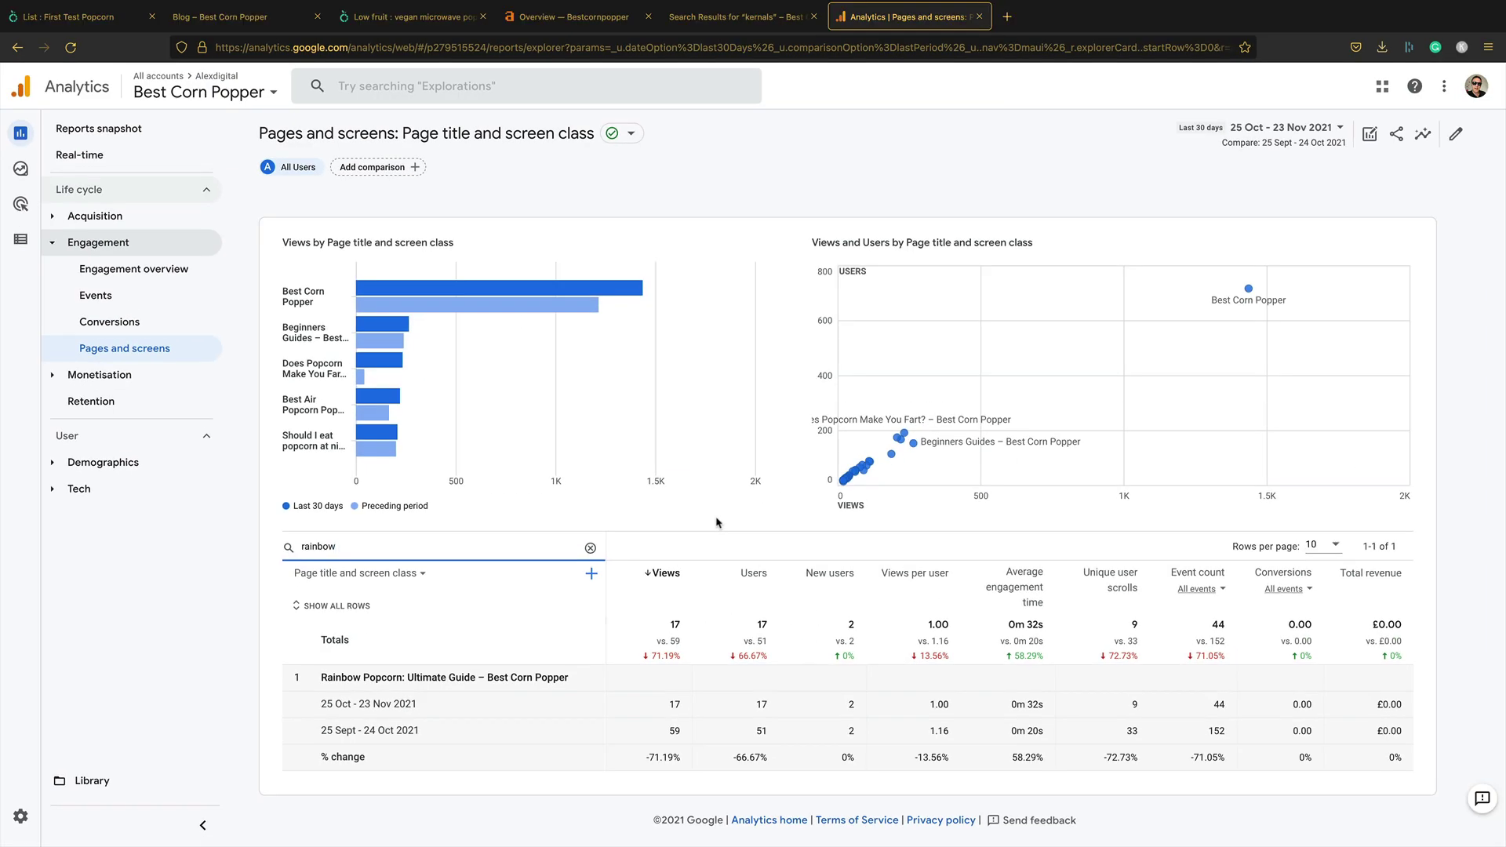
Step: Return to the LowFruits SERP analysis for vegan microwave popcorn (volume 590)
{"action": "left_click", "coordinate": [389, 16]}
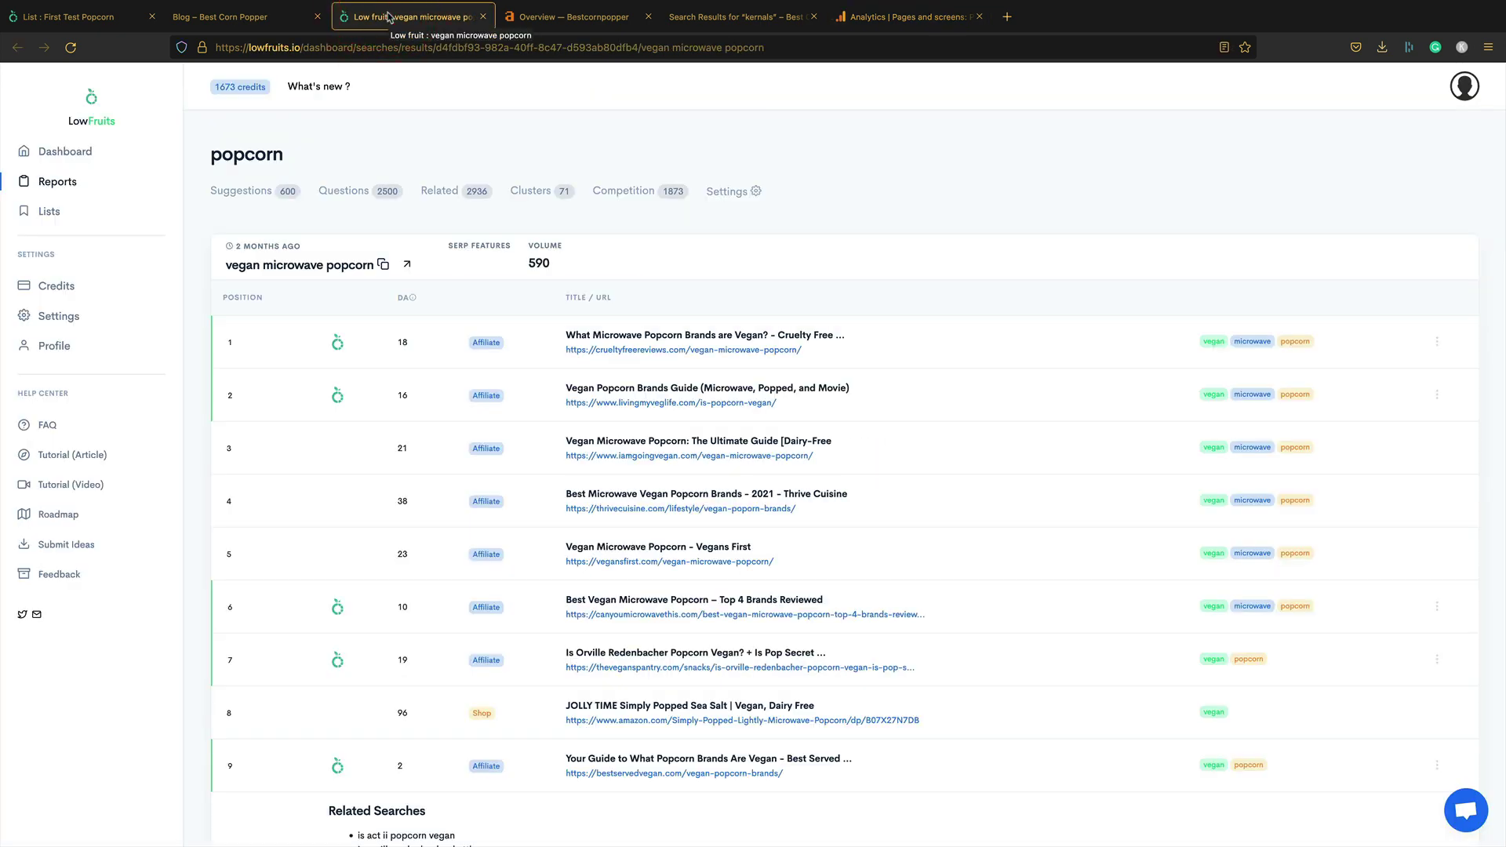